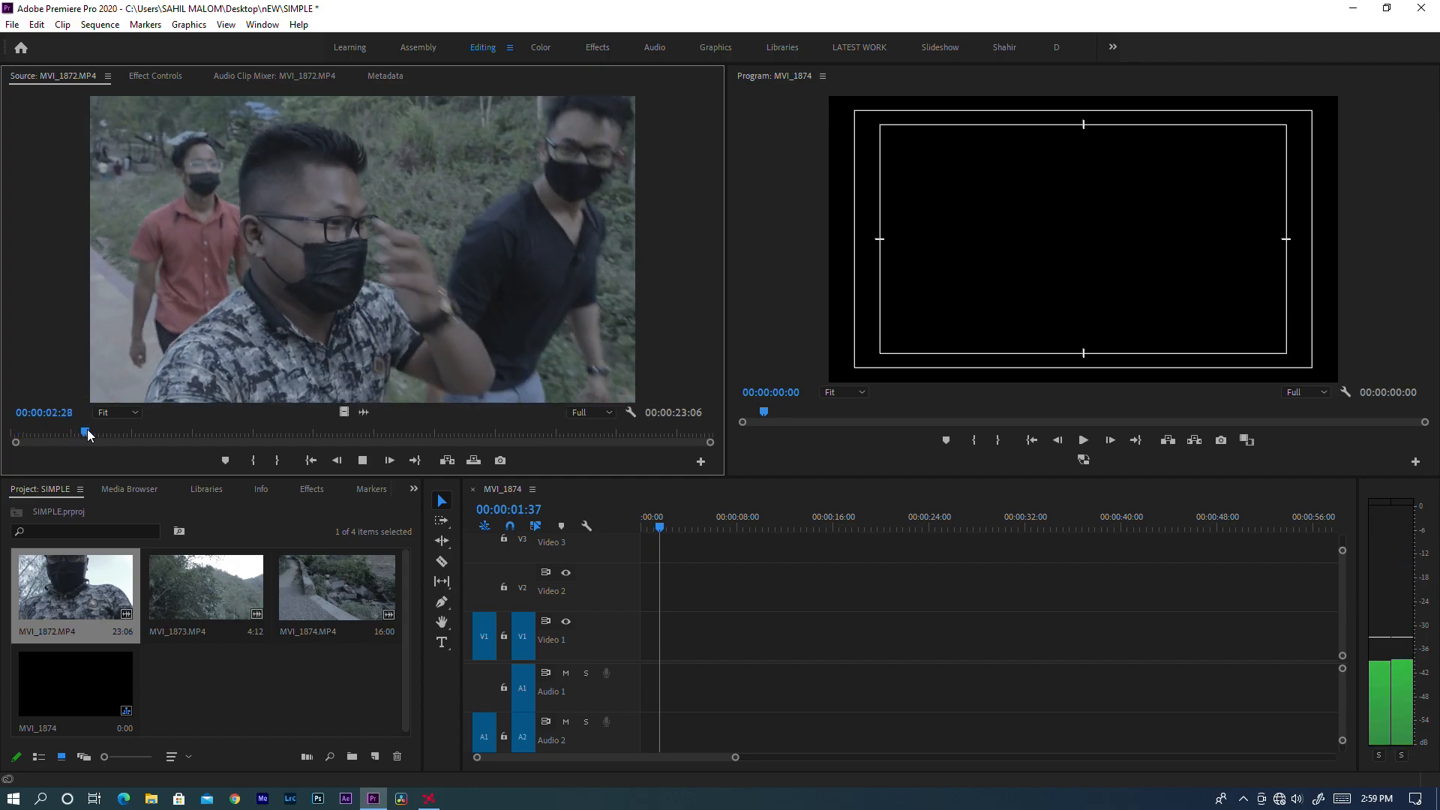
Play through the opening of MVI_1872.MP4 in the source monitor and mark its In point at 00:00:01:38
key("space")
left_click_drag(123, 434, 20, 435)
key("space")
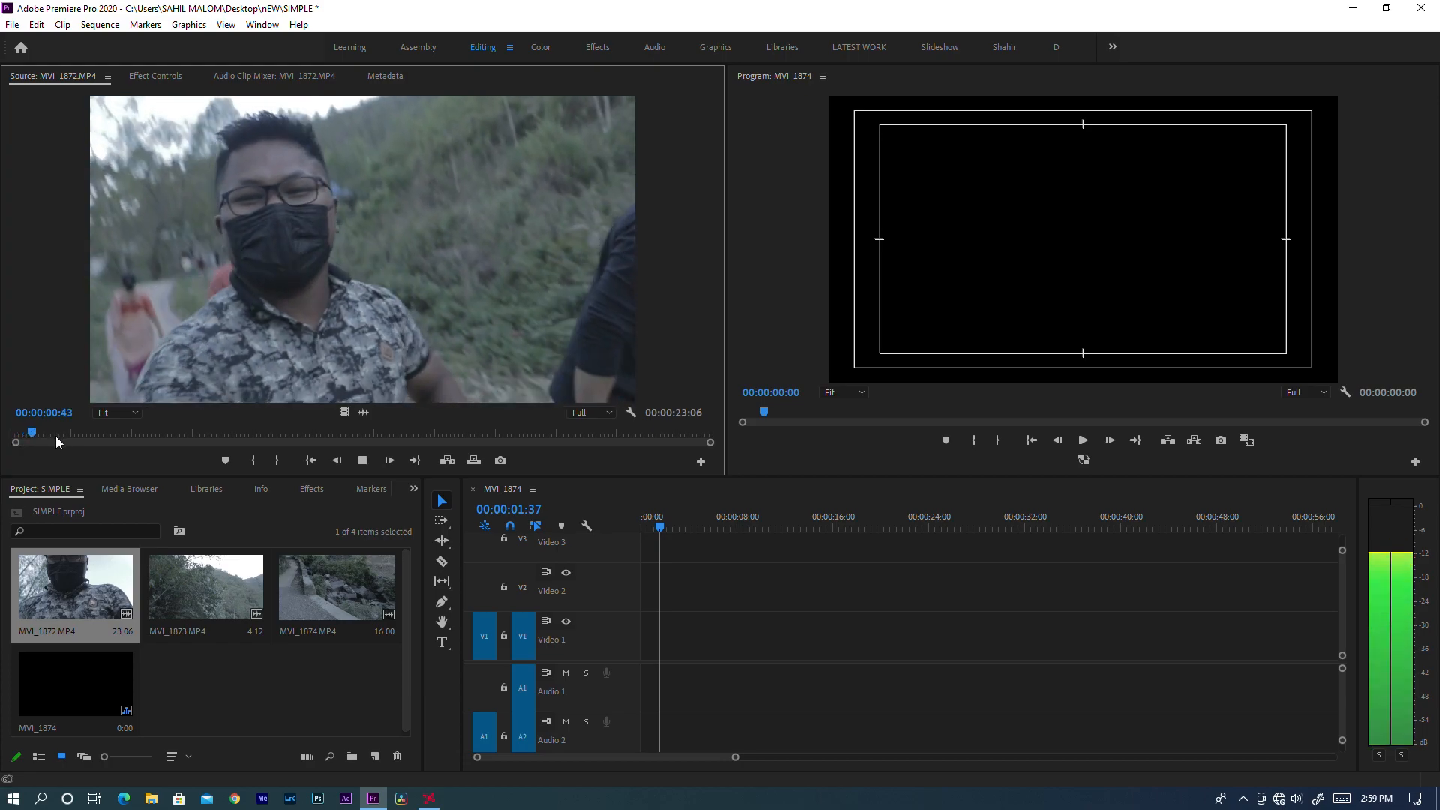
left_click(21, 433)
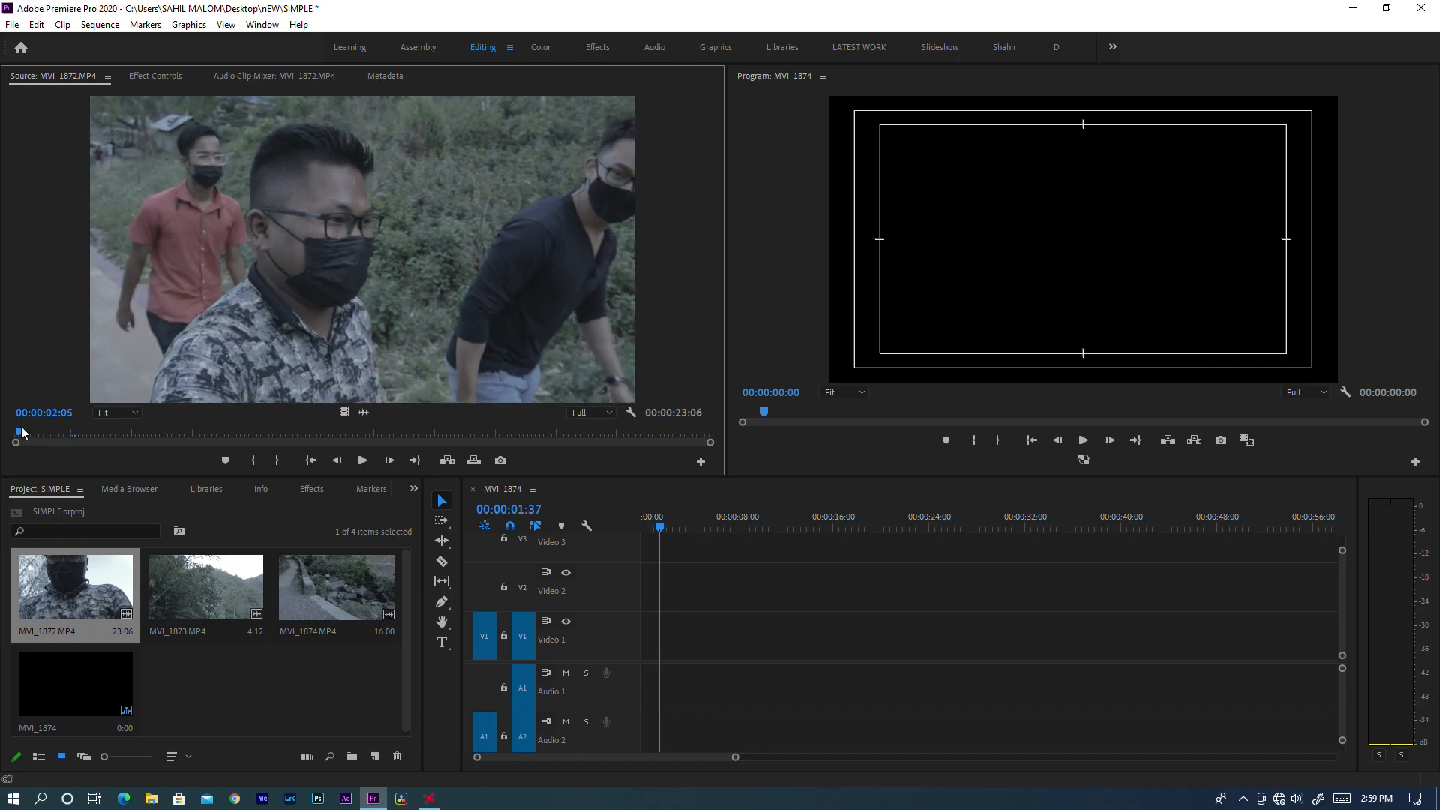
key("space")
left_click(36, 433)
key("space")
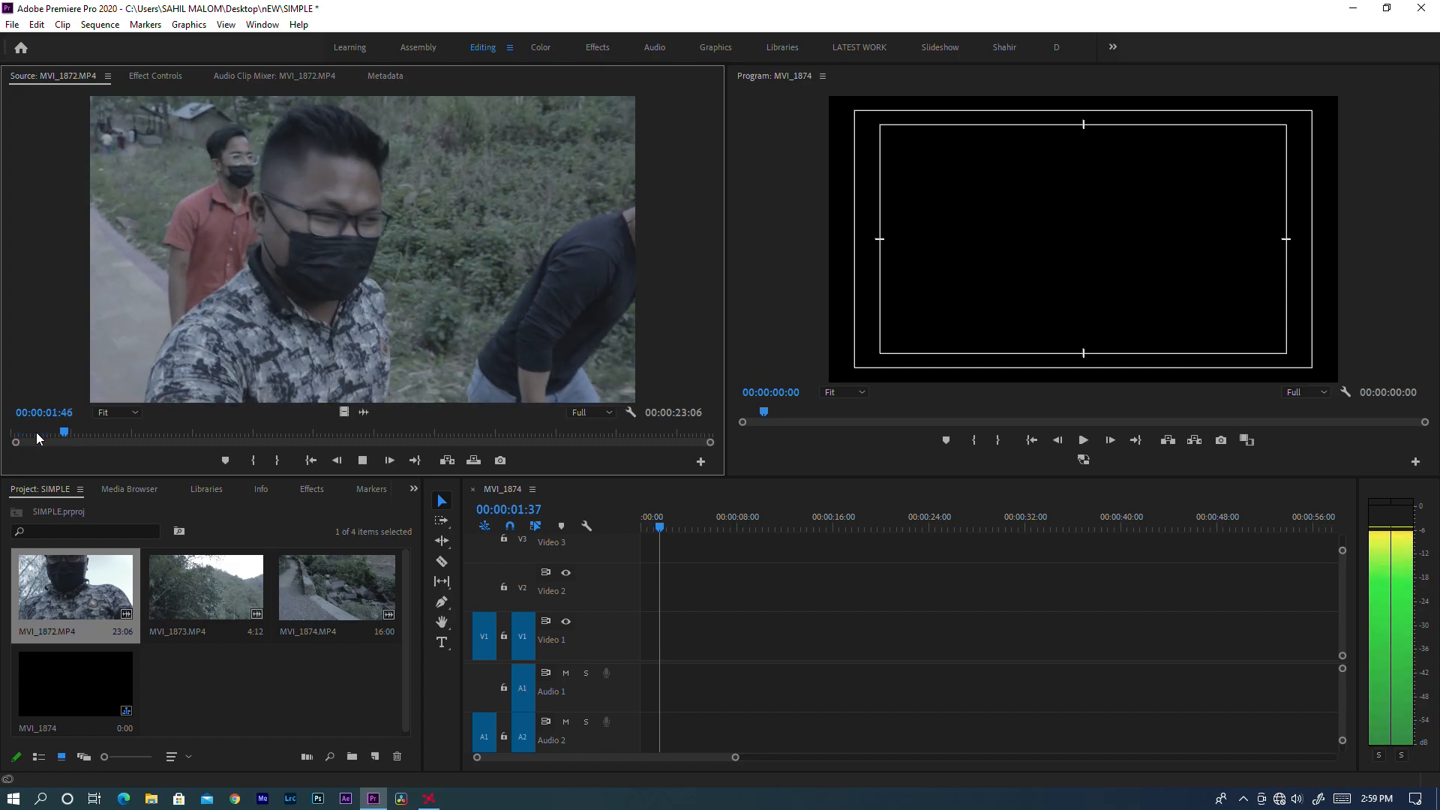
key("space")
key("i")
Try the clip marked only with an In point on Video 1, preview it, and delete it from the sequence
left_click_drag(113, 382, 651, 684)
left_click(834, 525)
key("space")
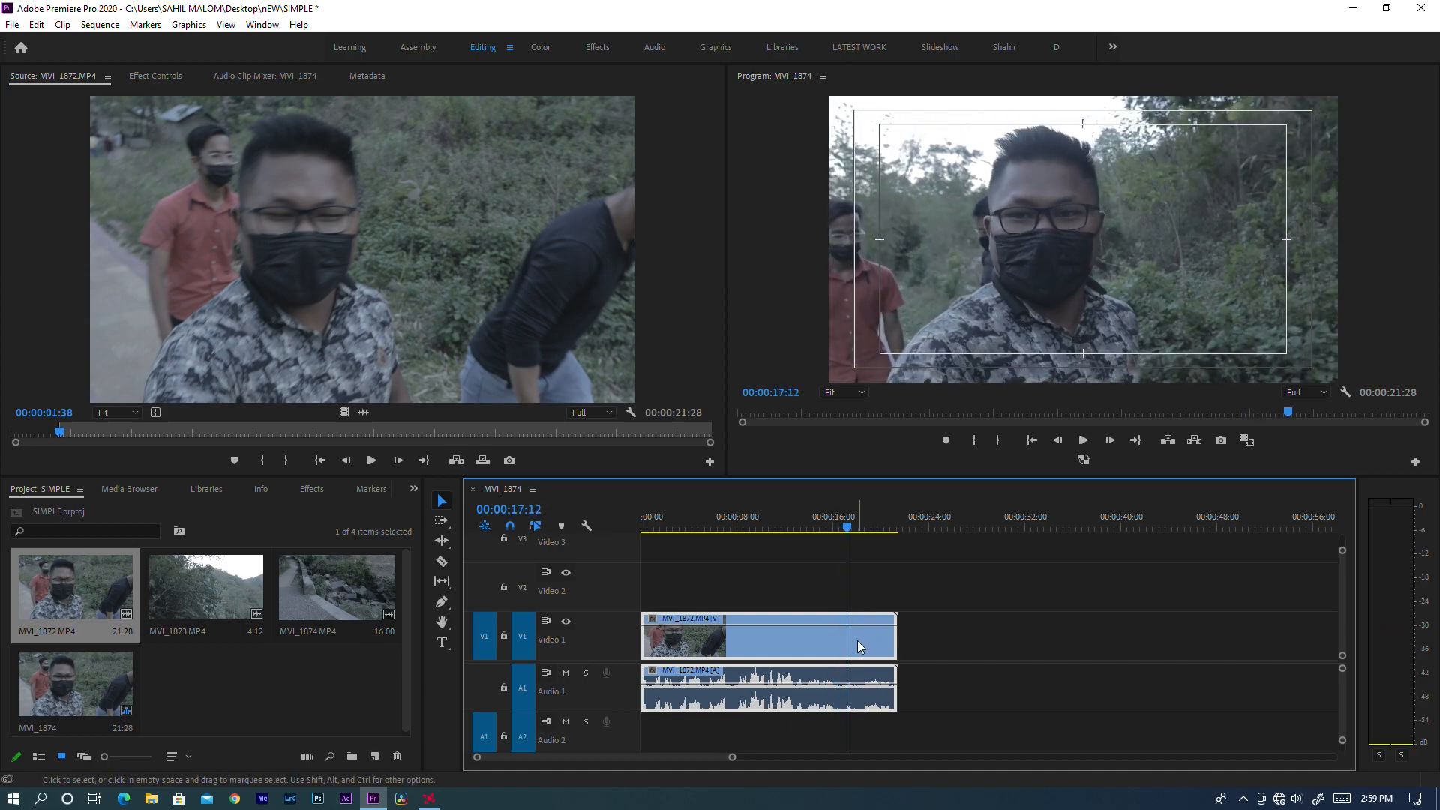
key("Delete")
Mark MVI_1872.MP4's Out point at 00:00:18:28 and place the trimmed clip near the start of Video 1
left_click_drag(361, 431, 573, 434)
key("space")
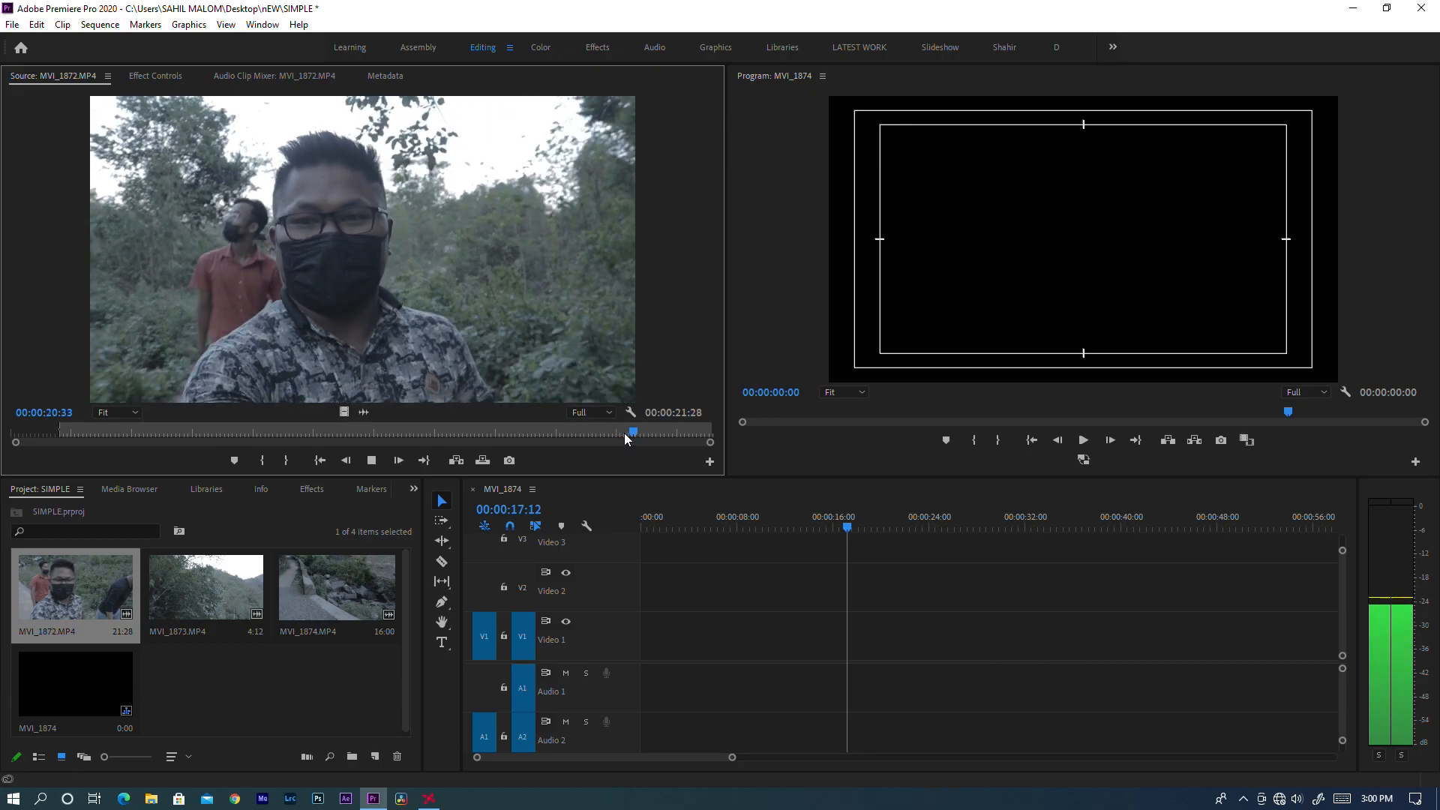
left_click(609, 434)
key("space")
left_click(508, 430)
key("space")
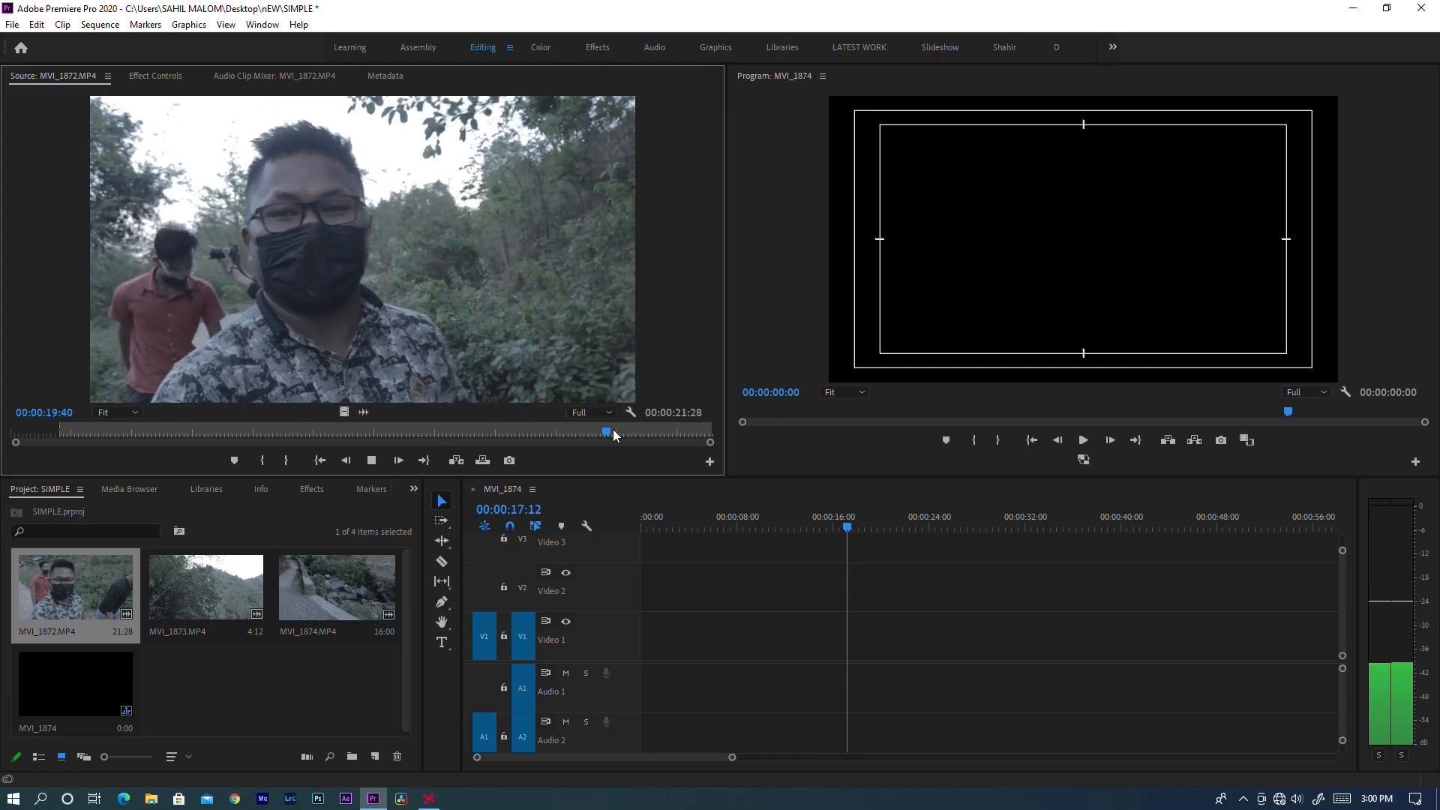
left_click_drag(549, 431, 566, 434)
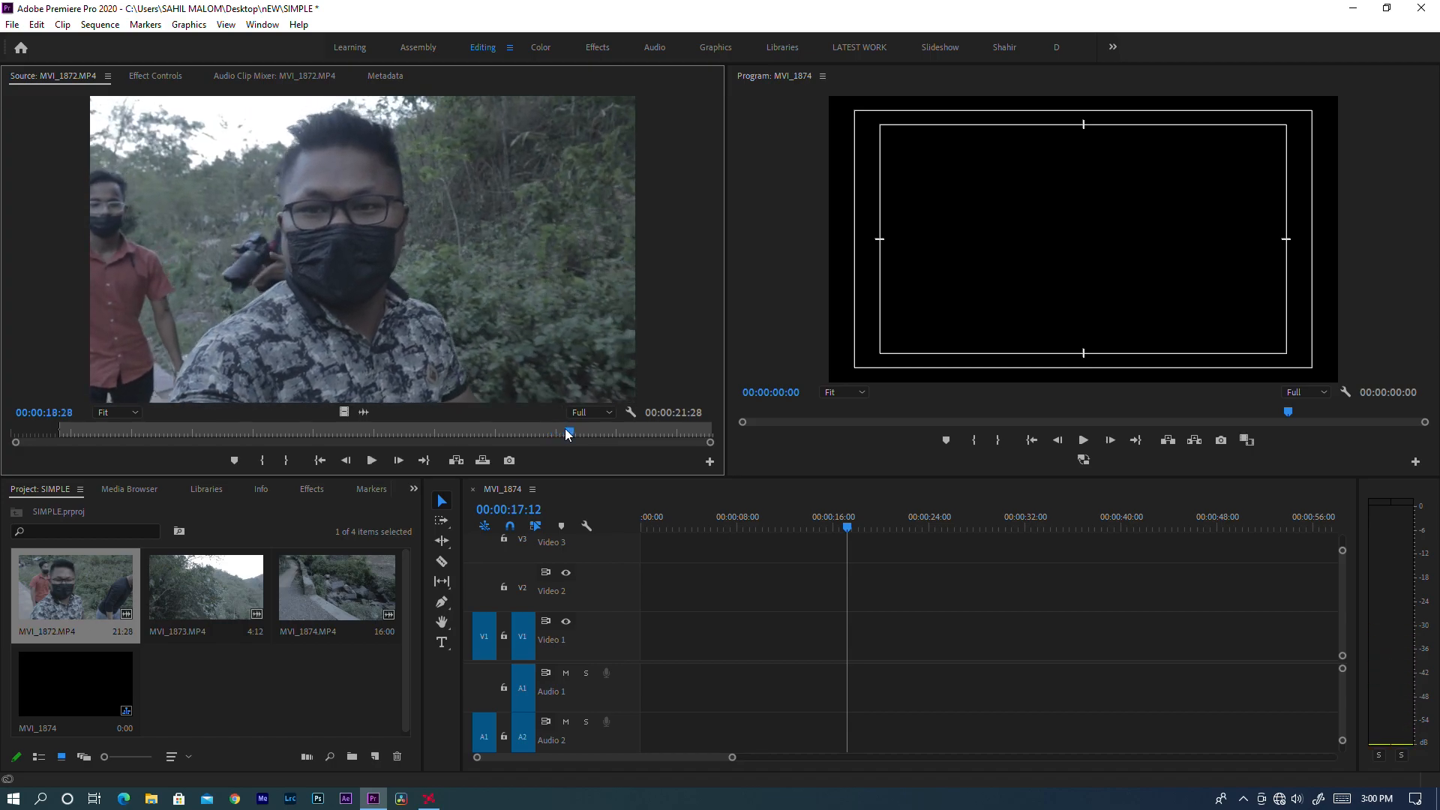
key("o")
left_click_drag(519, 318, 647, 690)
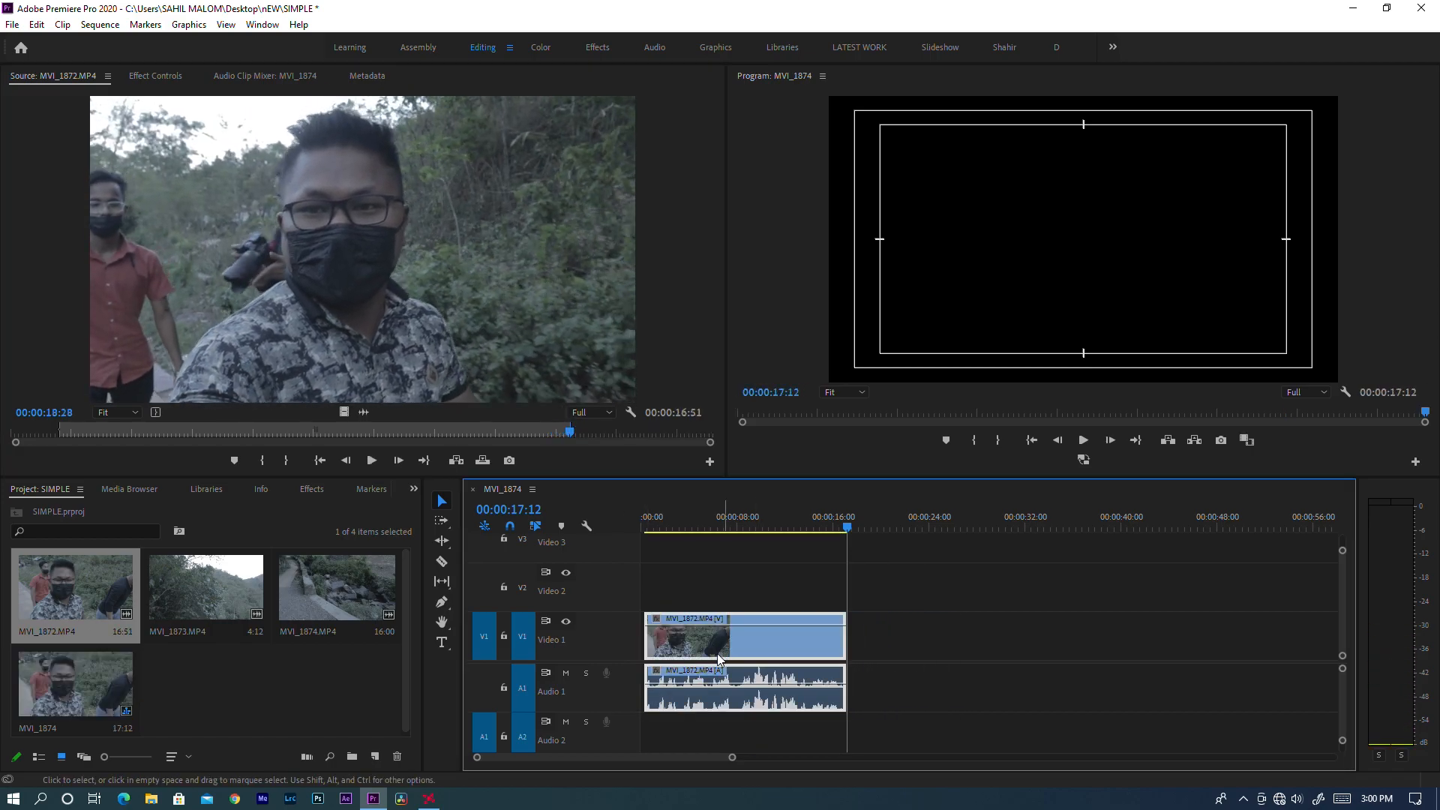
Trim MVI_1873.MP4 to a 2:46 range ending at 00:00:03:38 and place it directly after the first clip
left_click(150, 570)
left_click_drag(291, 319, 292, 319)
key("space")
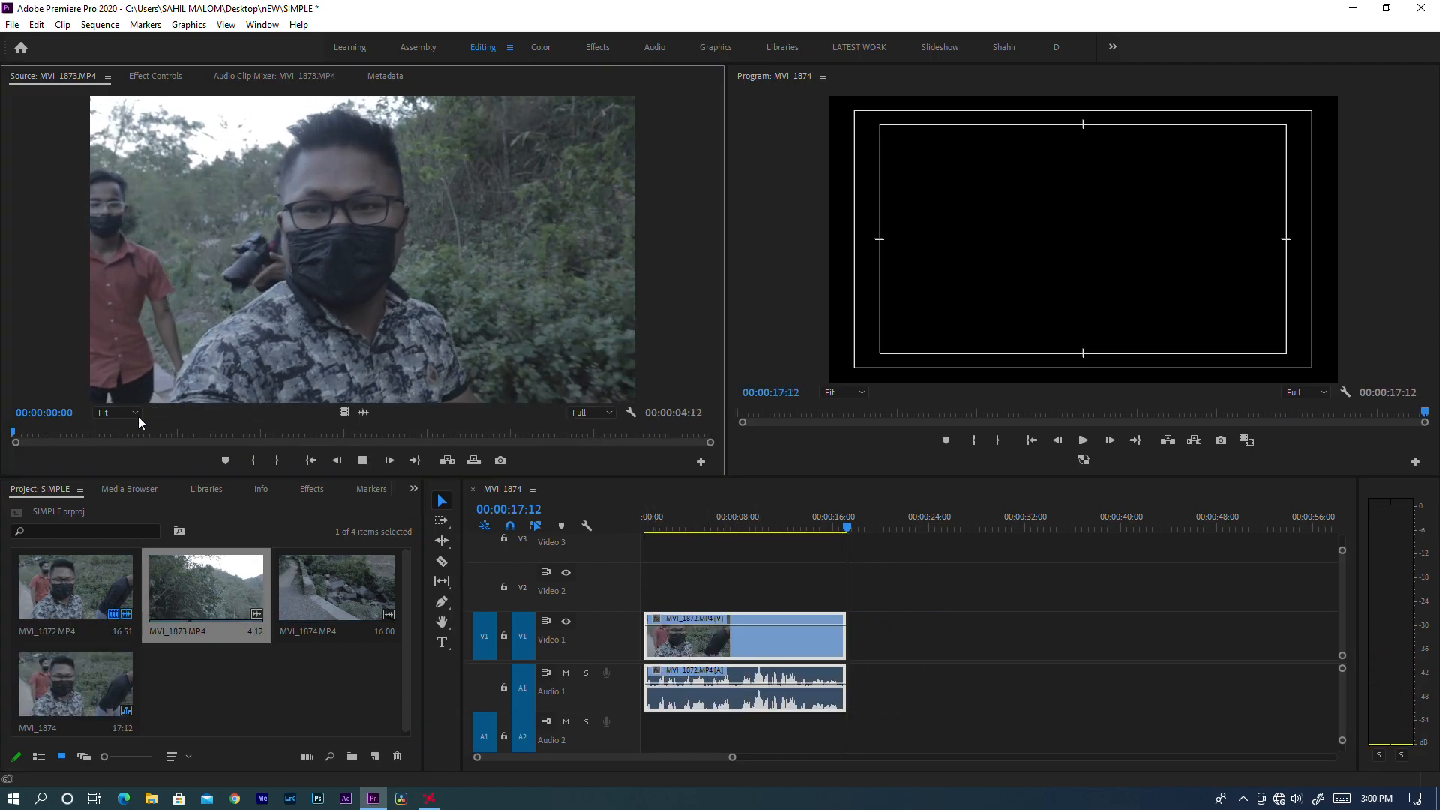
left_click(57, 427)
left_click_drag(61, 426, 619, 433)
key("i")
key("o")
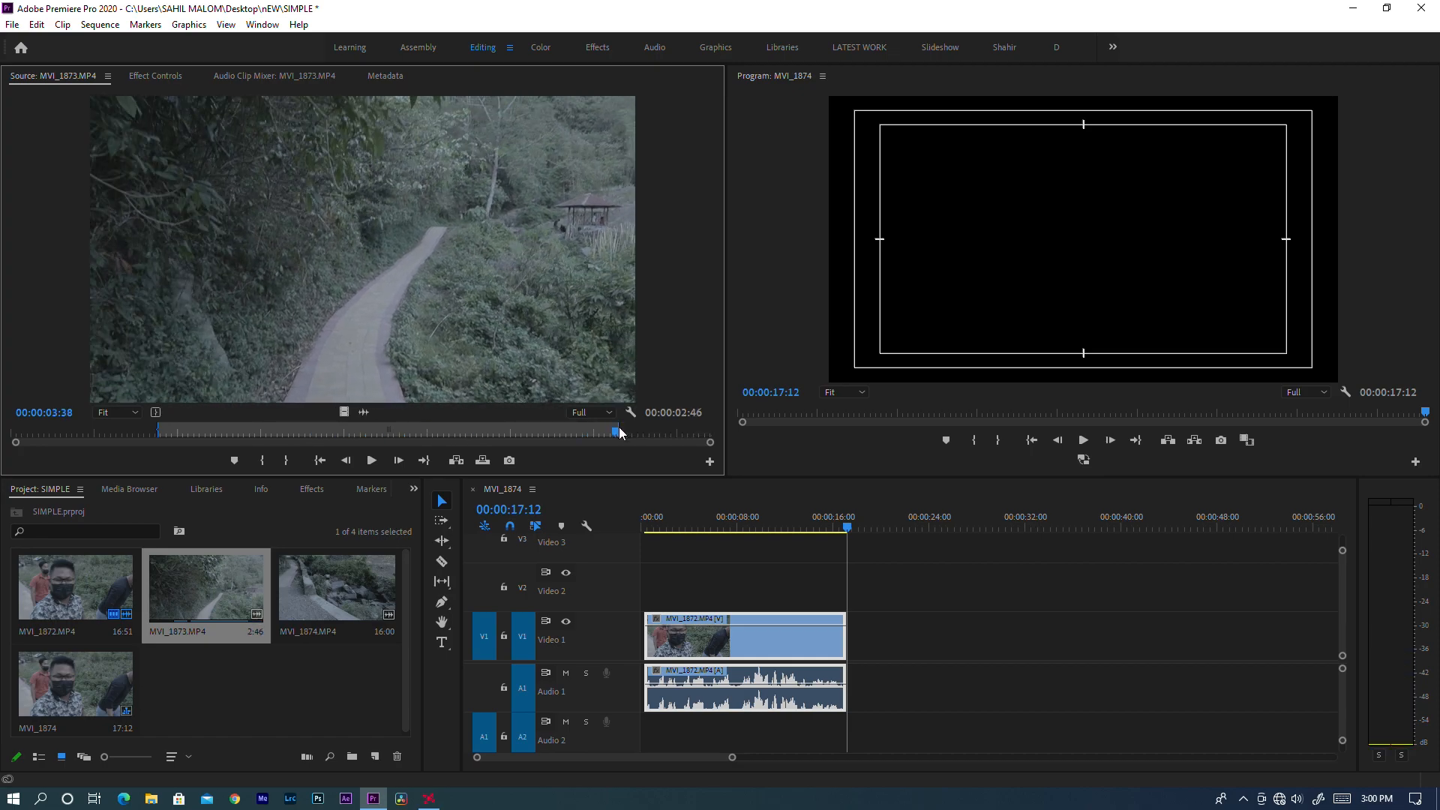
left_click_drag(467, 365, 855, 638)
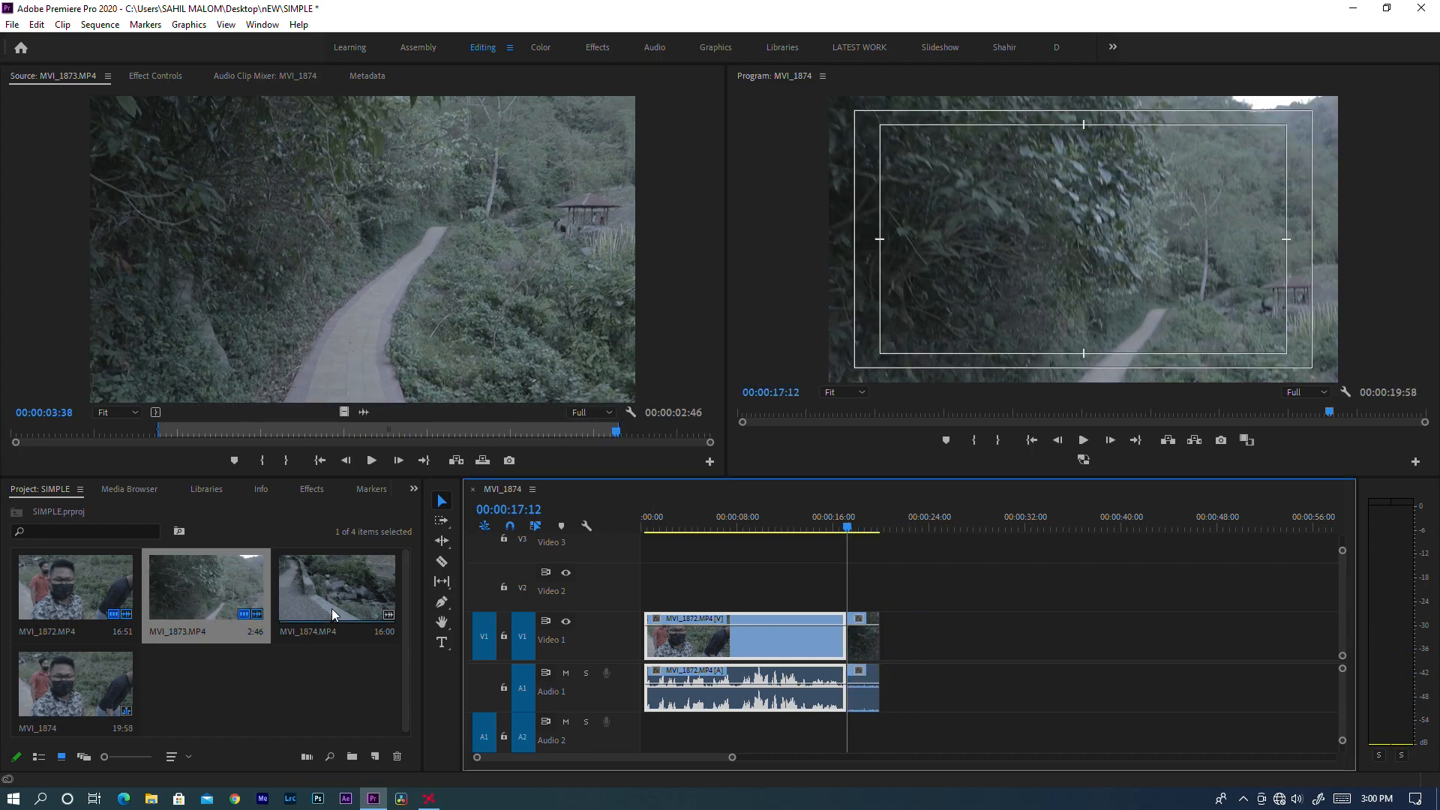
Trim MVI_1874.MP4 to a 4:32 range ending at 00:00:13:47 and place it directly after the second clip
left_click(331, 609)
left_click_drag(356, 351, 356, 351)
key("space")
left_click_drag(52, 433, 614, 433)
key("i")
key("o")
left_click_drag(555, 330, 882, 689)
Enlarge the timeline and turn on video thumbnails for its clips
left_click_drag(555, 476, 557, 401)
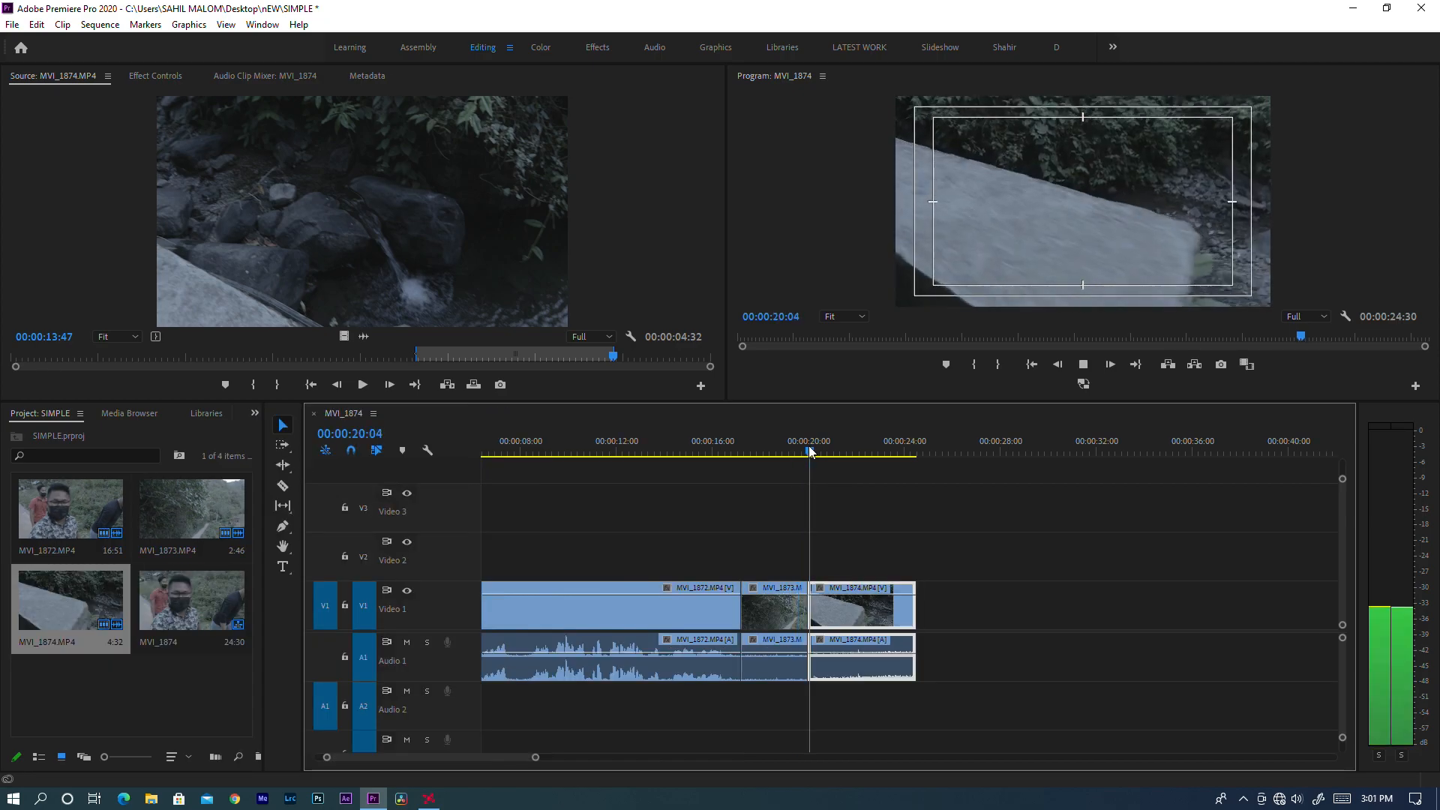
key("=")
key("space")
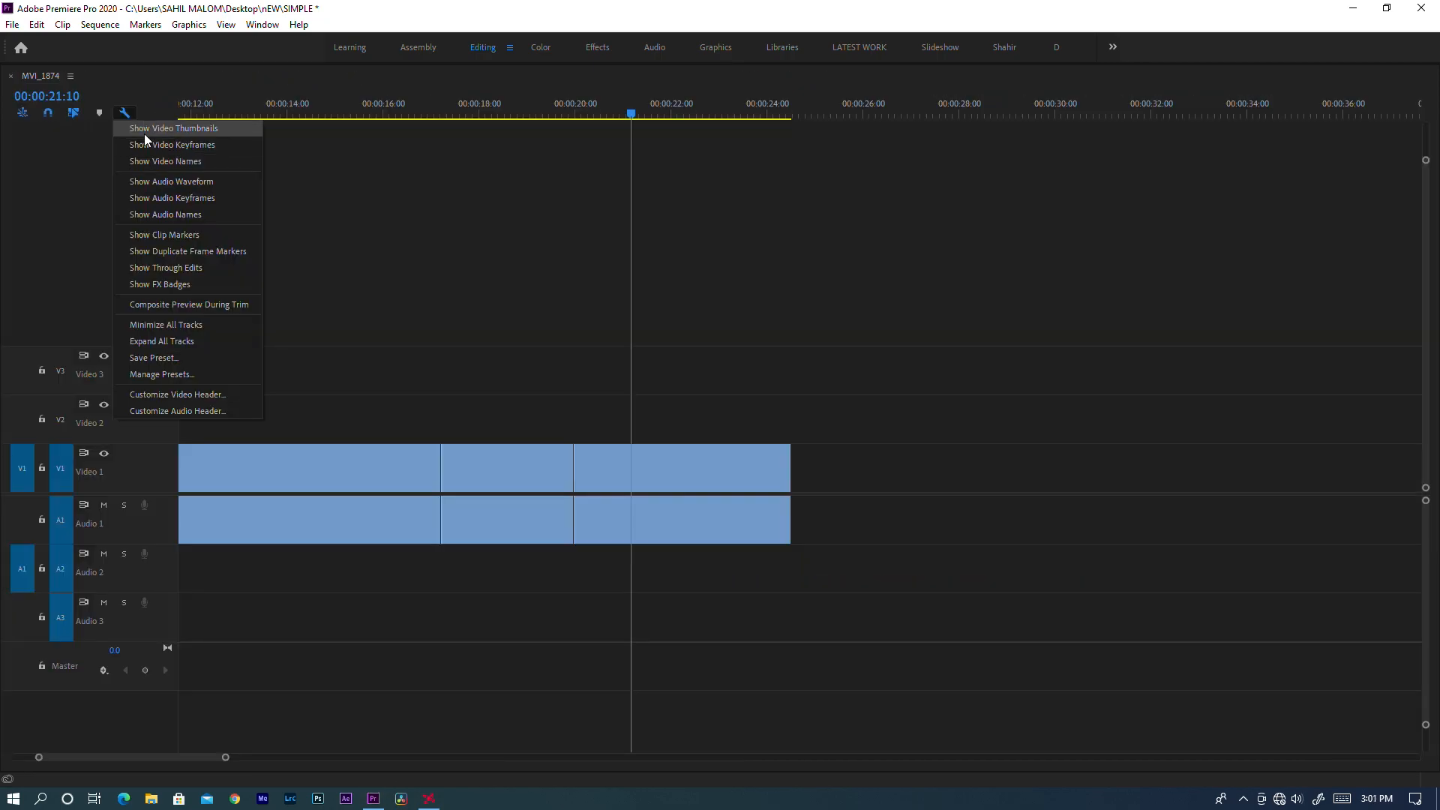
left_click(145, 134)
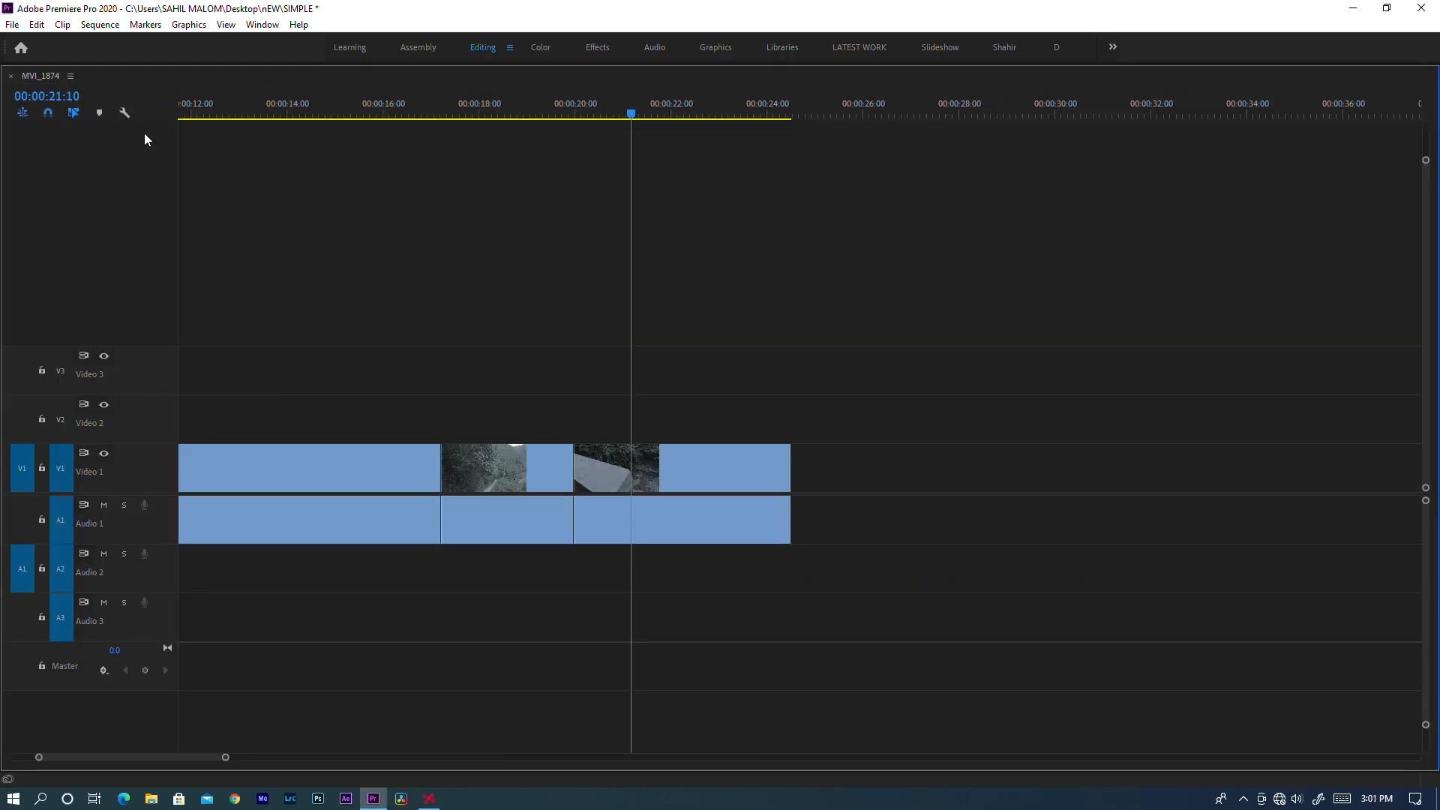
left_click(648, 475)
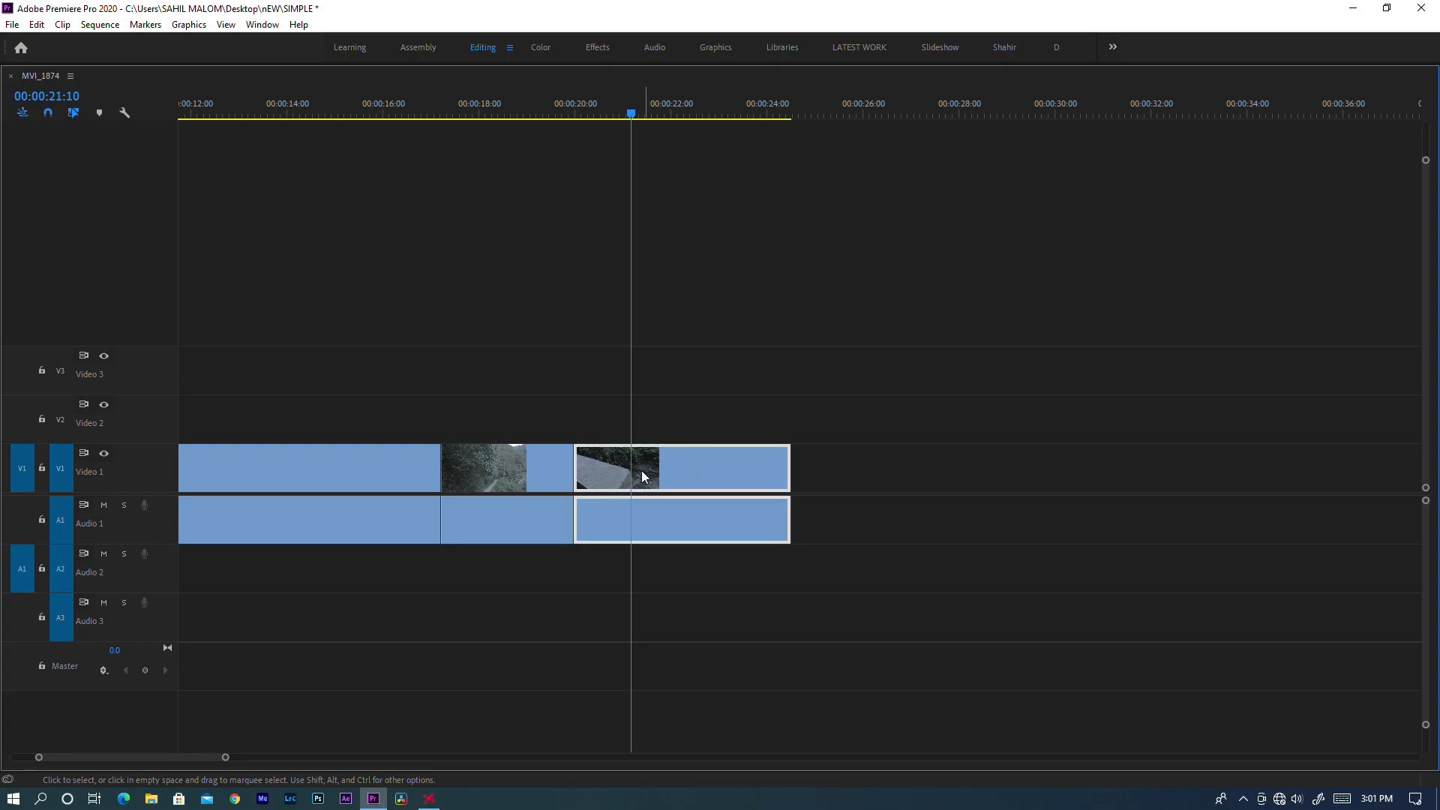
Turn on the display of video keyframes and video names for the timeline clips
left_click(124, 113)
left_click(153, 145)
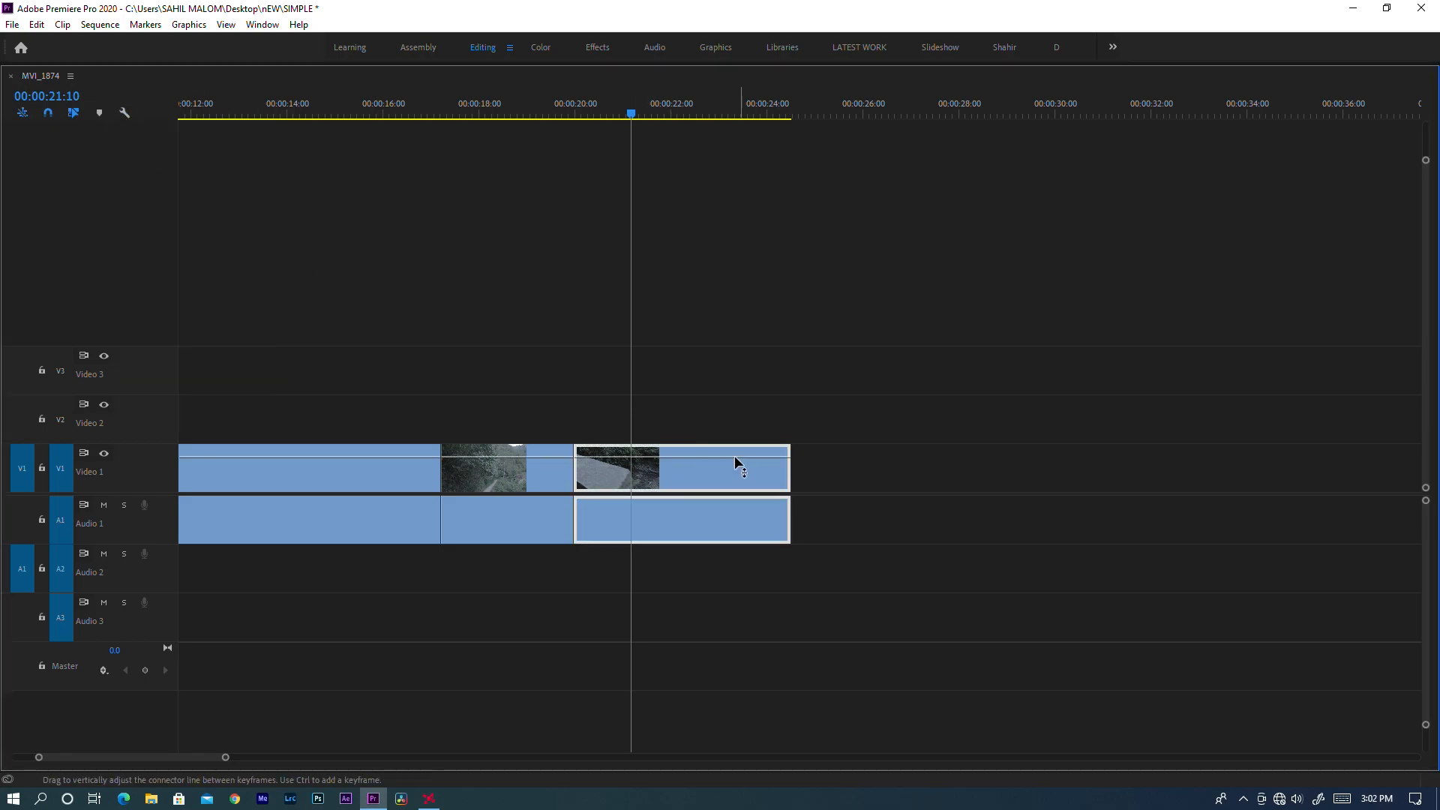
mouse_move(721, 456)
left_mouse_down()
mouse_move(721, 486)
mouse_move(713, 442)
left_mouse_up()
left_click(124, 113)
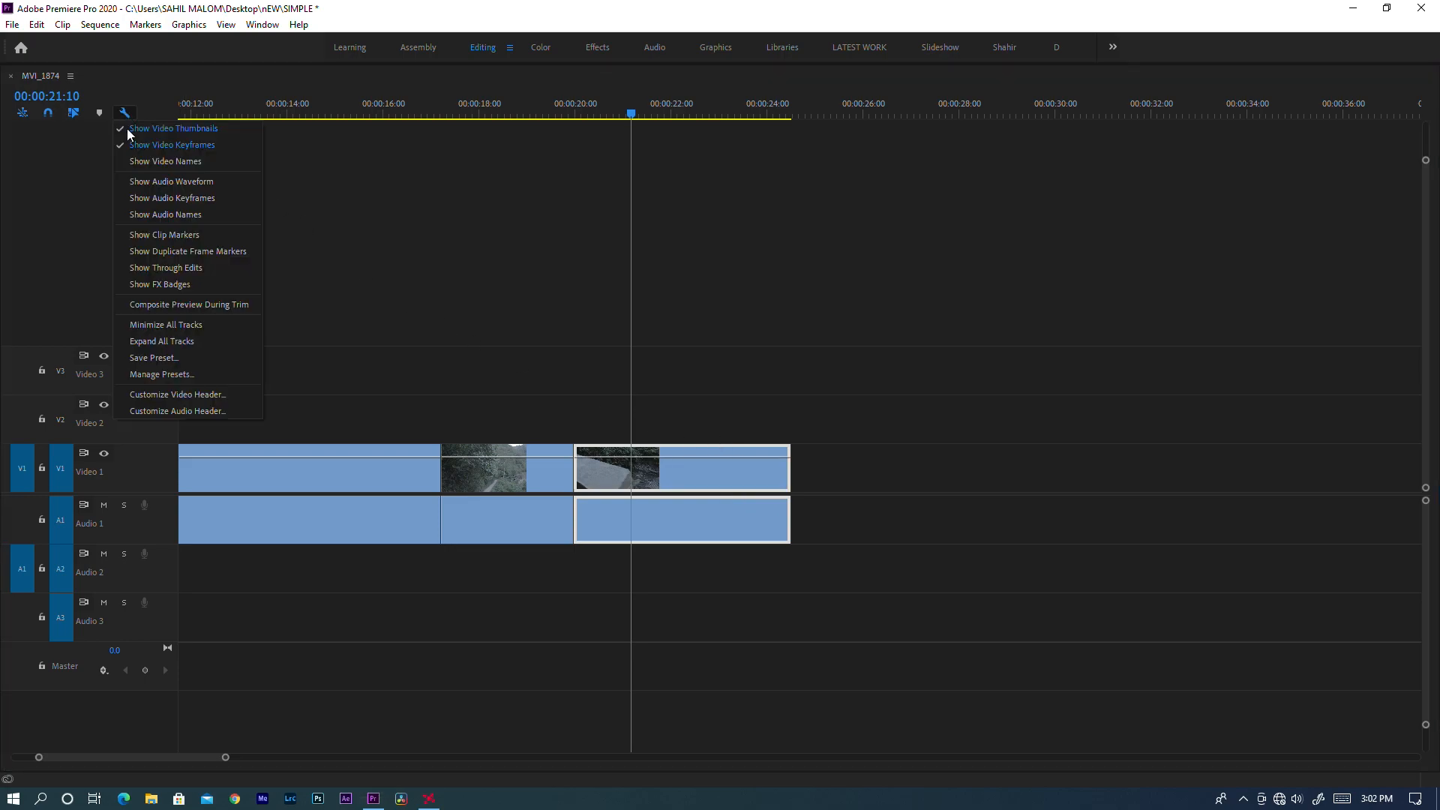
left_click(165, 162)
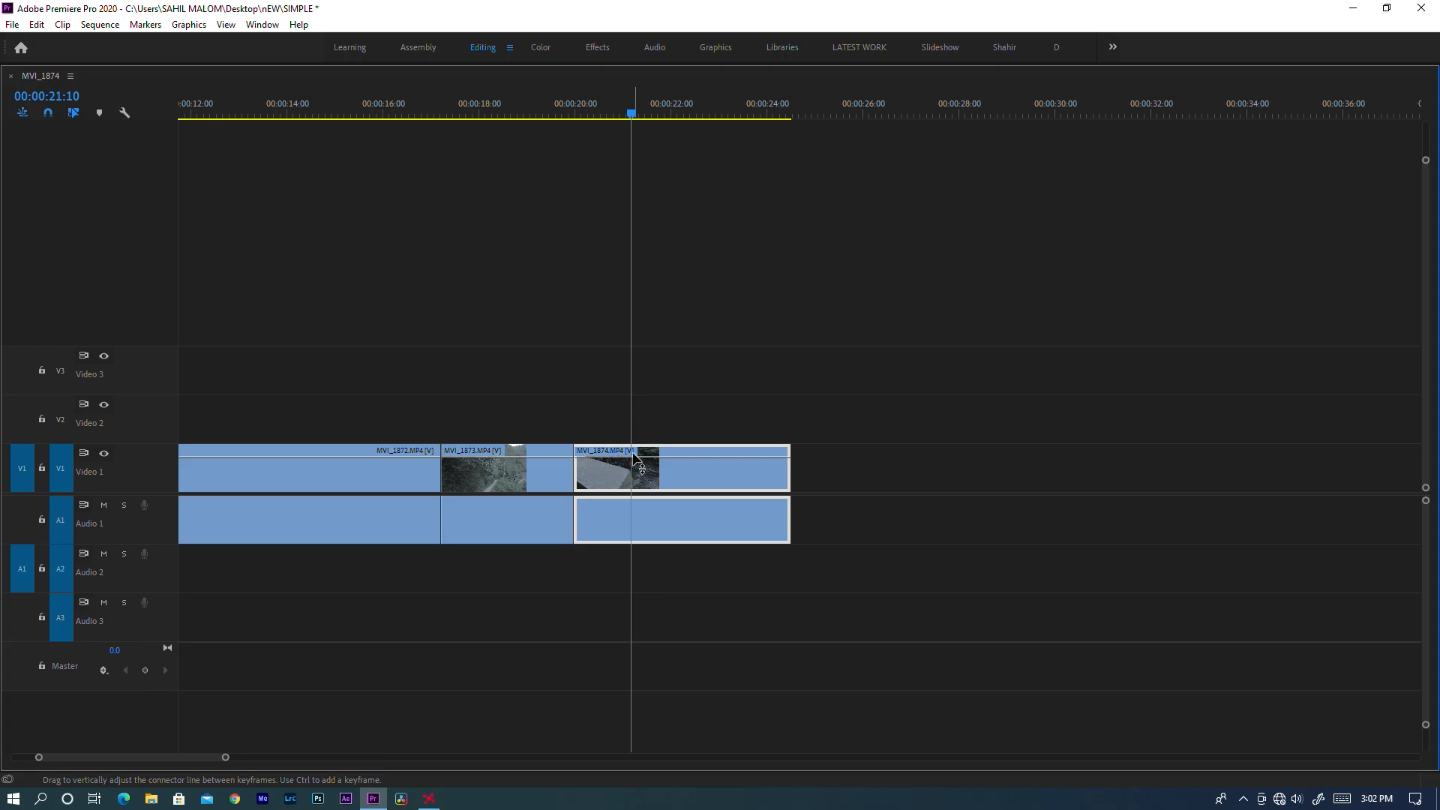
Turn on the display of audio waveforms and audio keyframes in the timeline
left_click(125, 113)
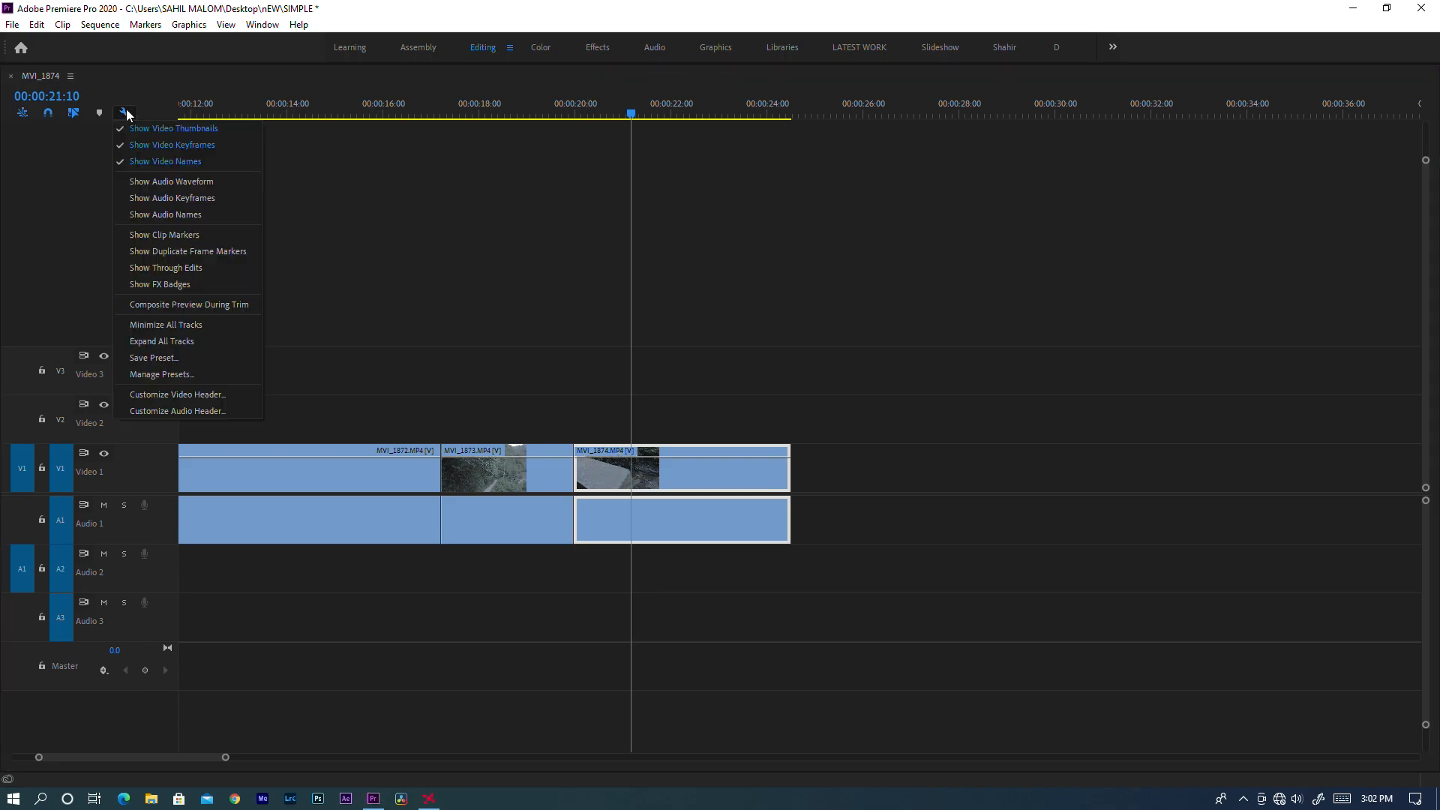
left_click(145, 182)
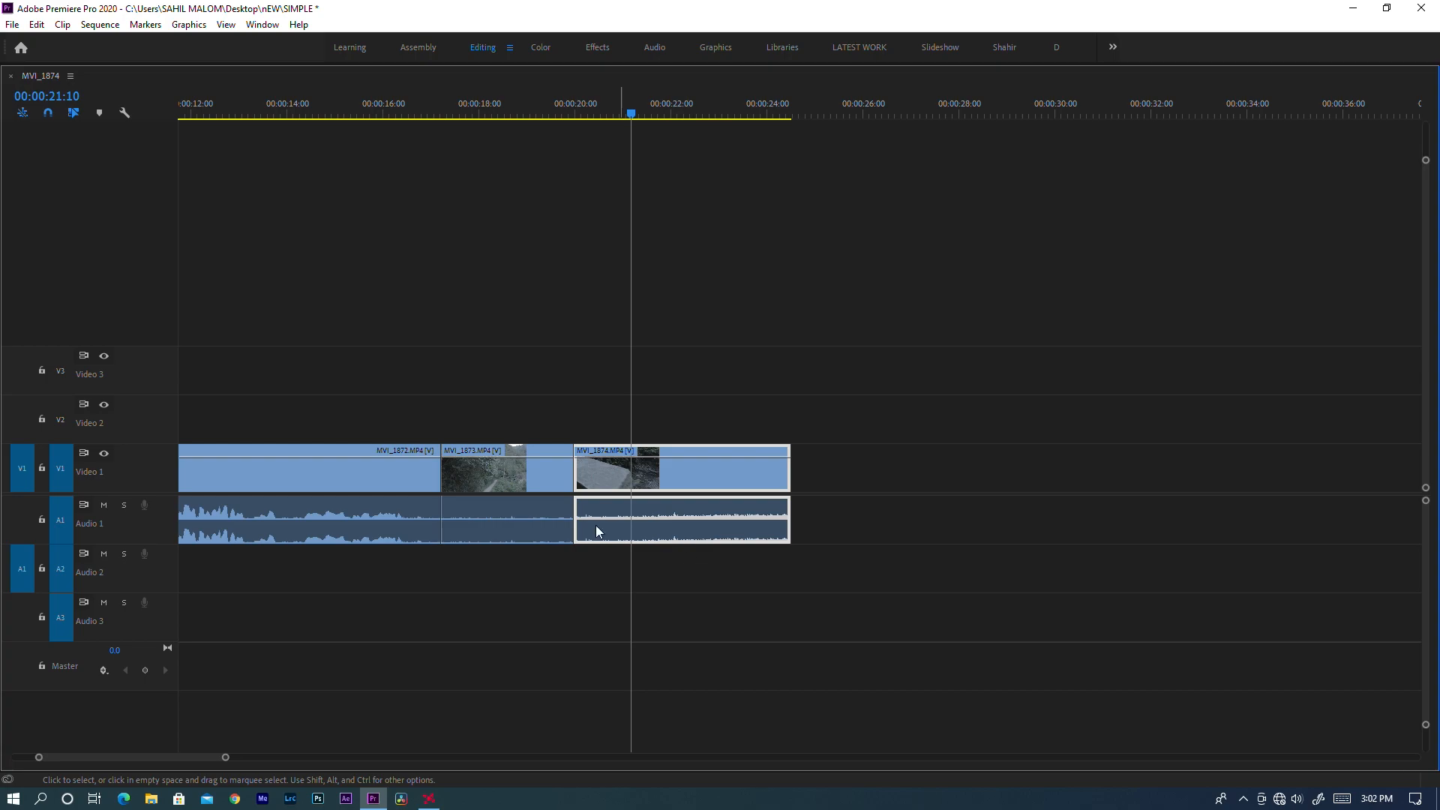
left_click(133, 119)
left_click(146, 202)
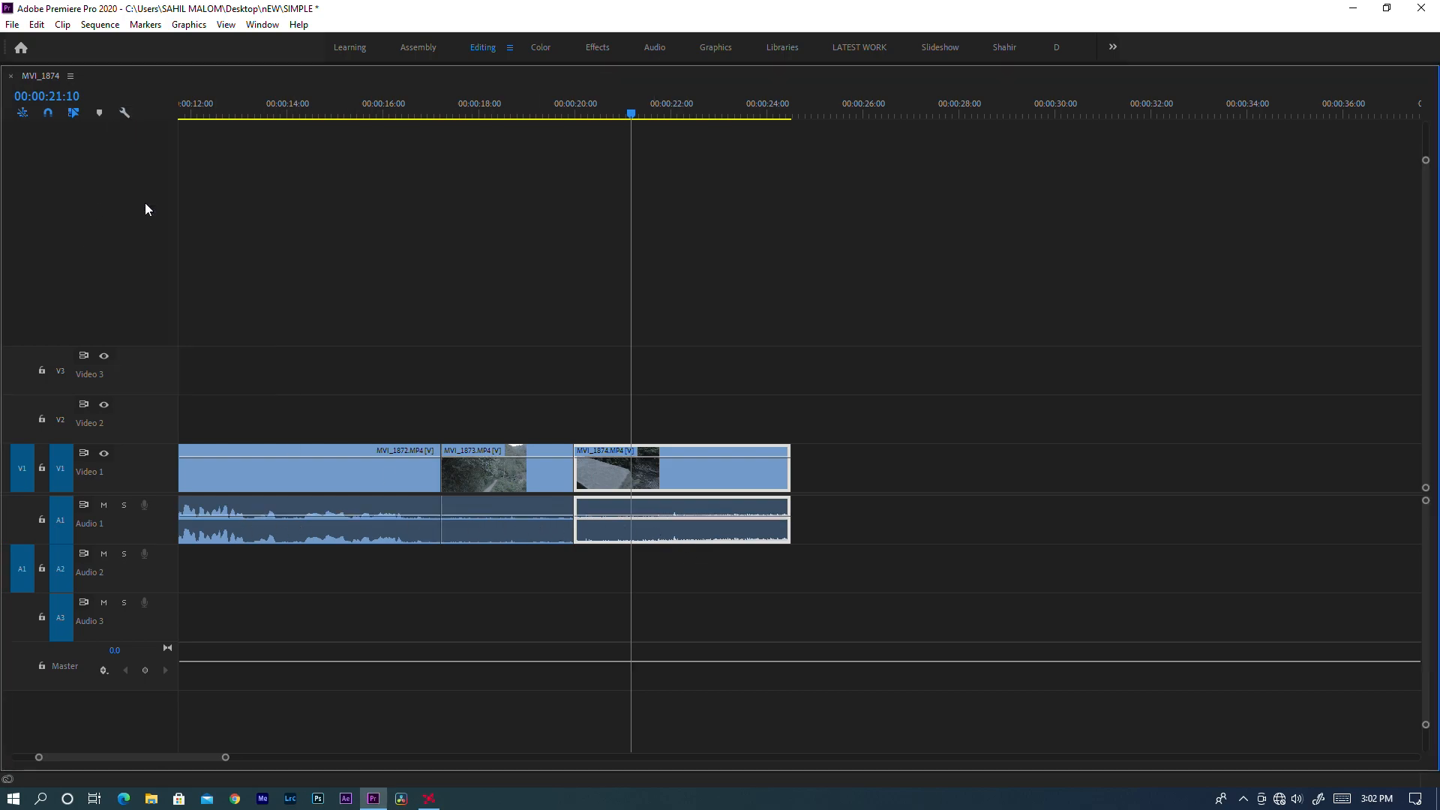
Try a volume fade with two keyframes on the MVI_1874.MP4 audio and undo it
left_click(679, 515, "ctrl")
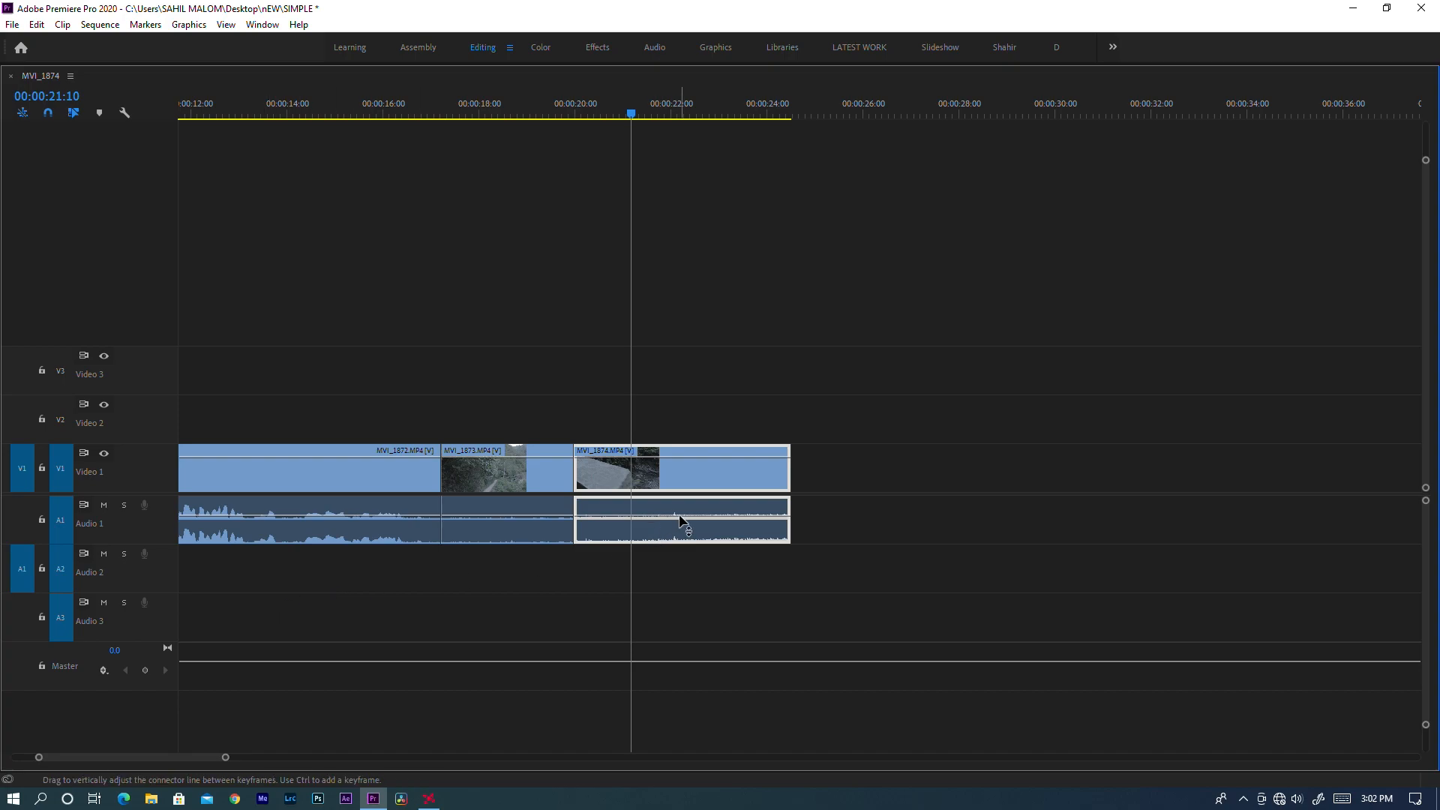
left_click(725, 516, "ctrl")
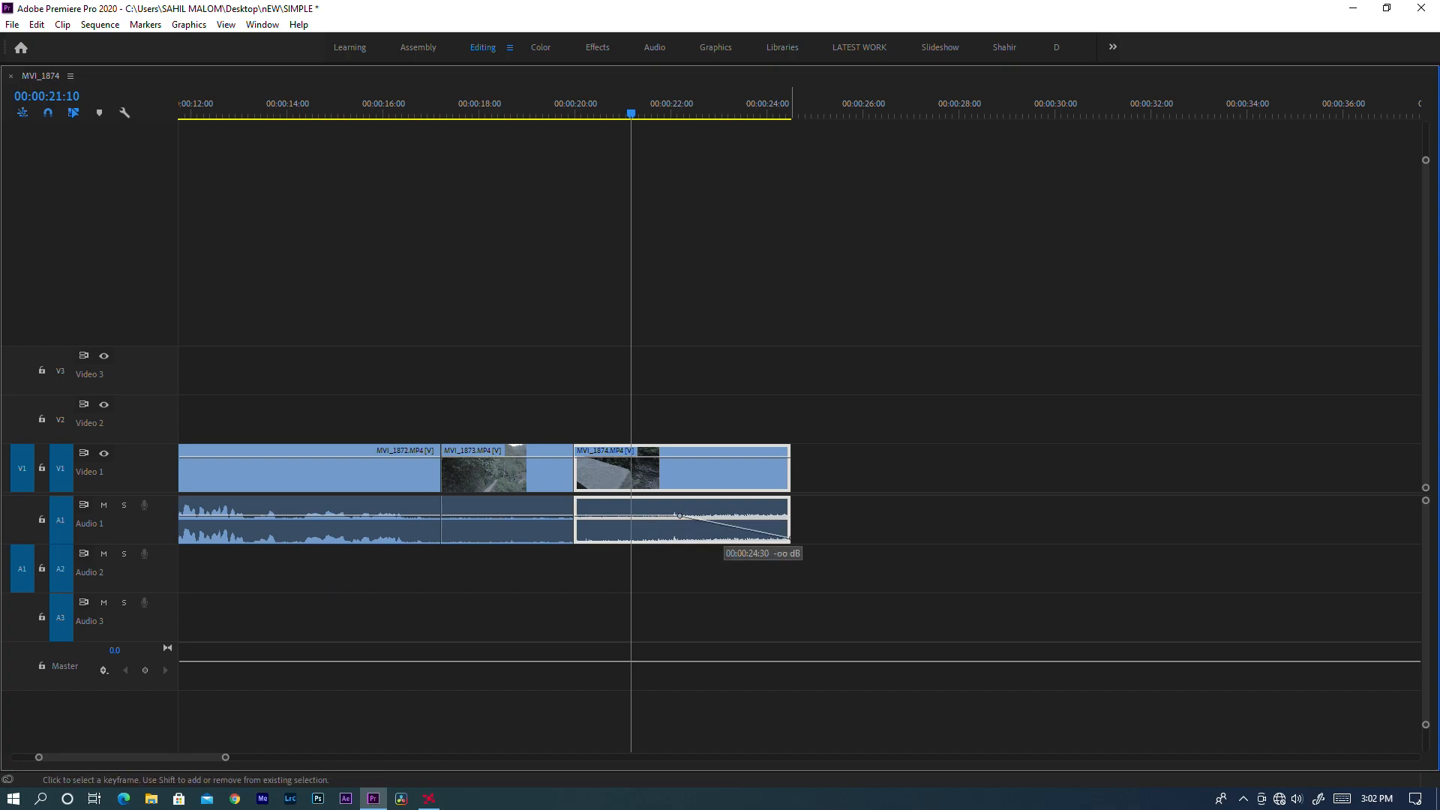
key("ctrl+z")
key("ctrl+z")
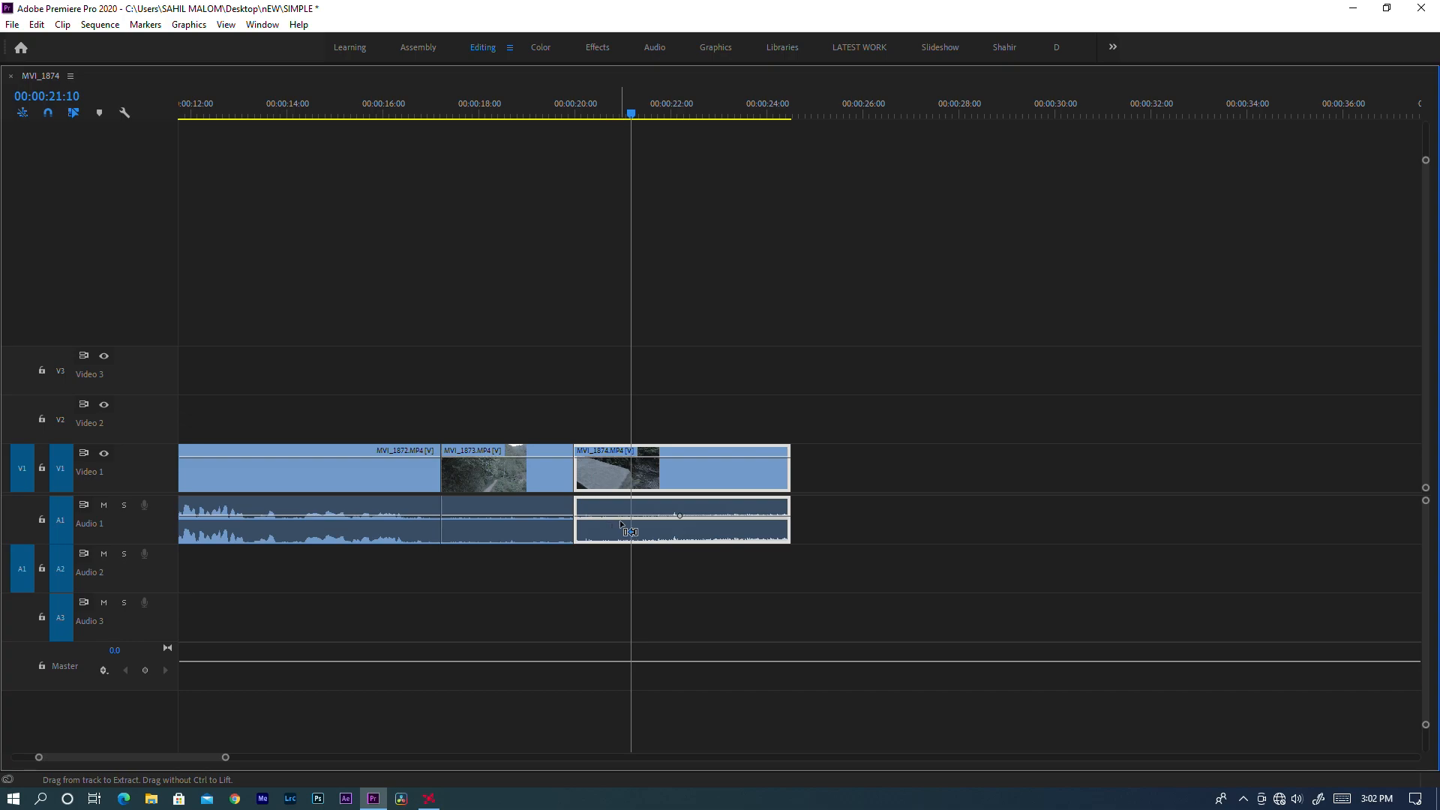
Turn on the display of audio names for the timeline clips
left_click(118, 108)
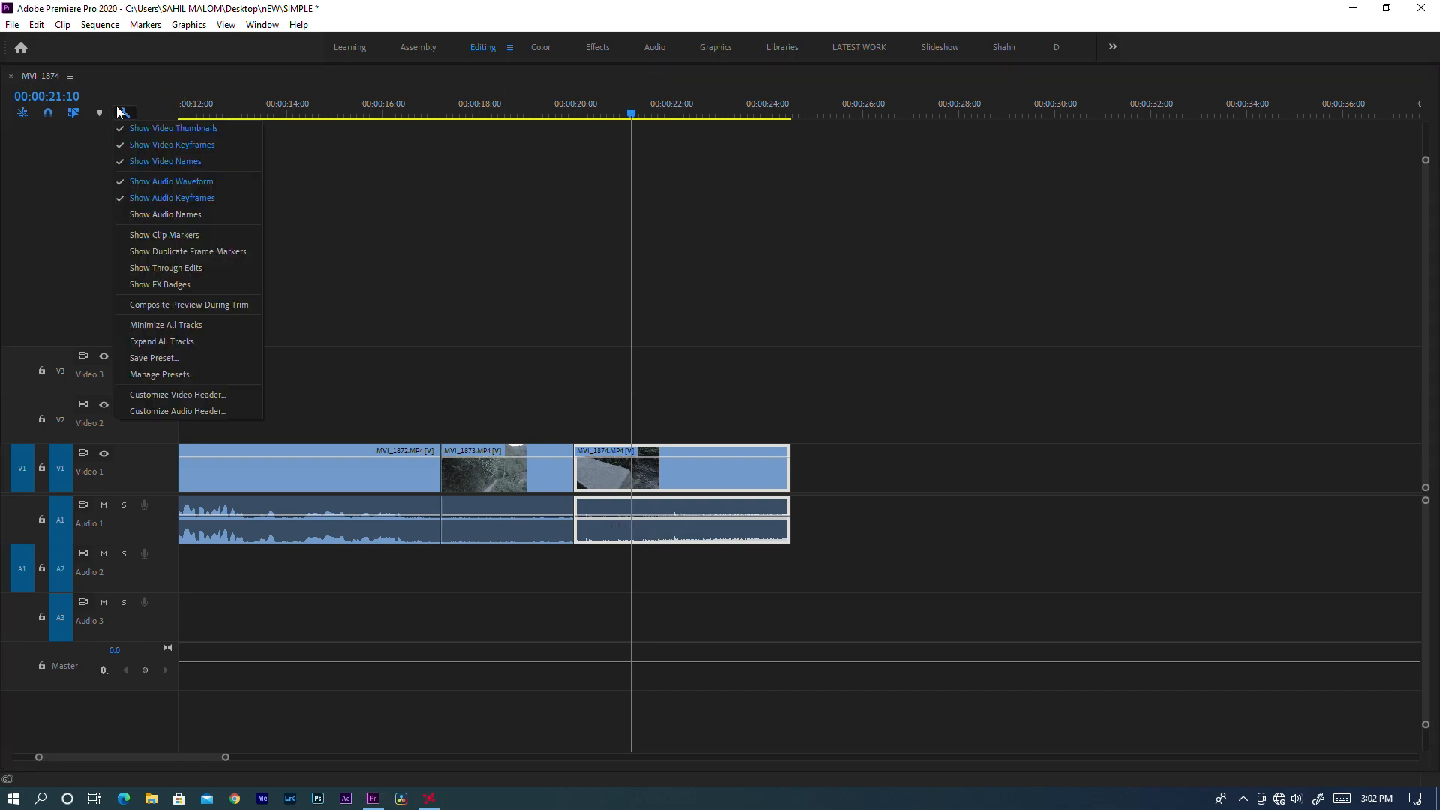
left_click(165, 219)
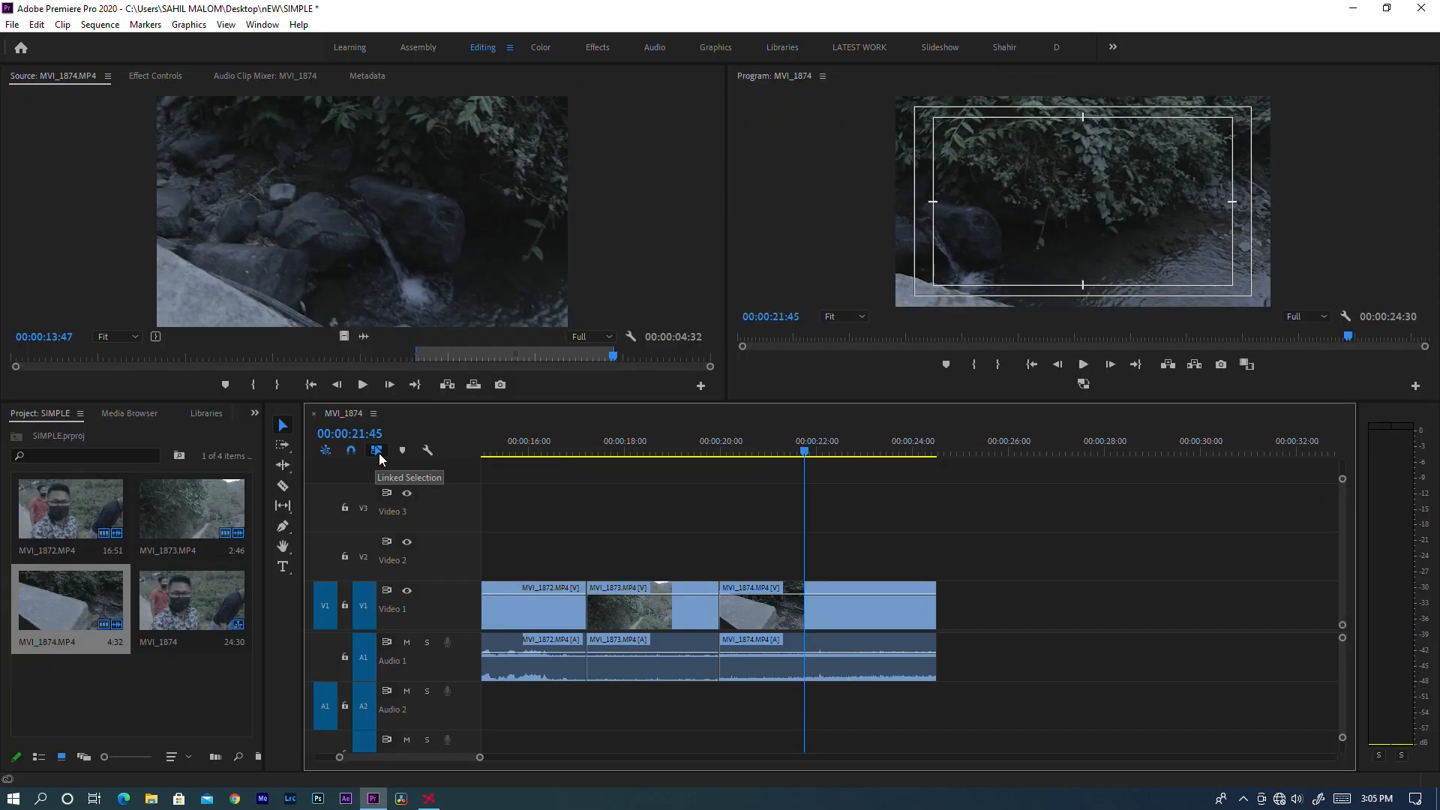
Select the MVI_1874.MP4 clip in the timeline to check how its video and audio are selected with Linked Selection on
left_click_drag(887, 550, 804, 679)
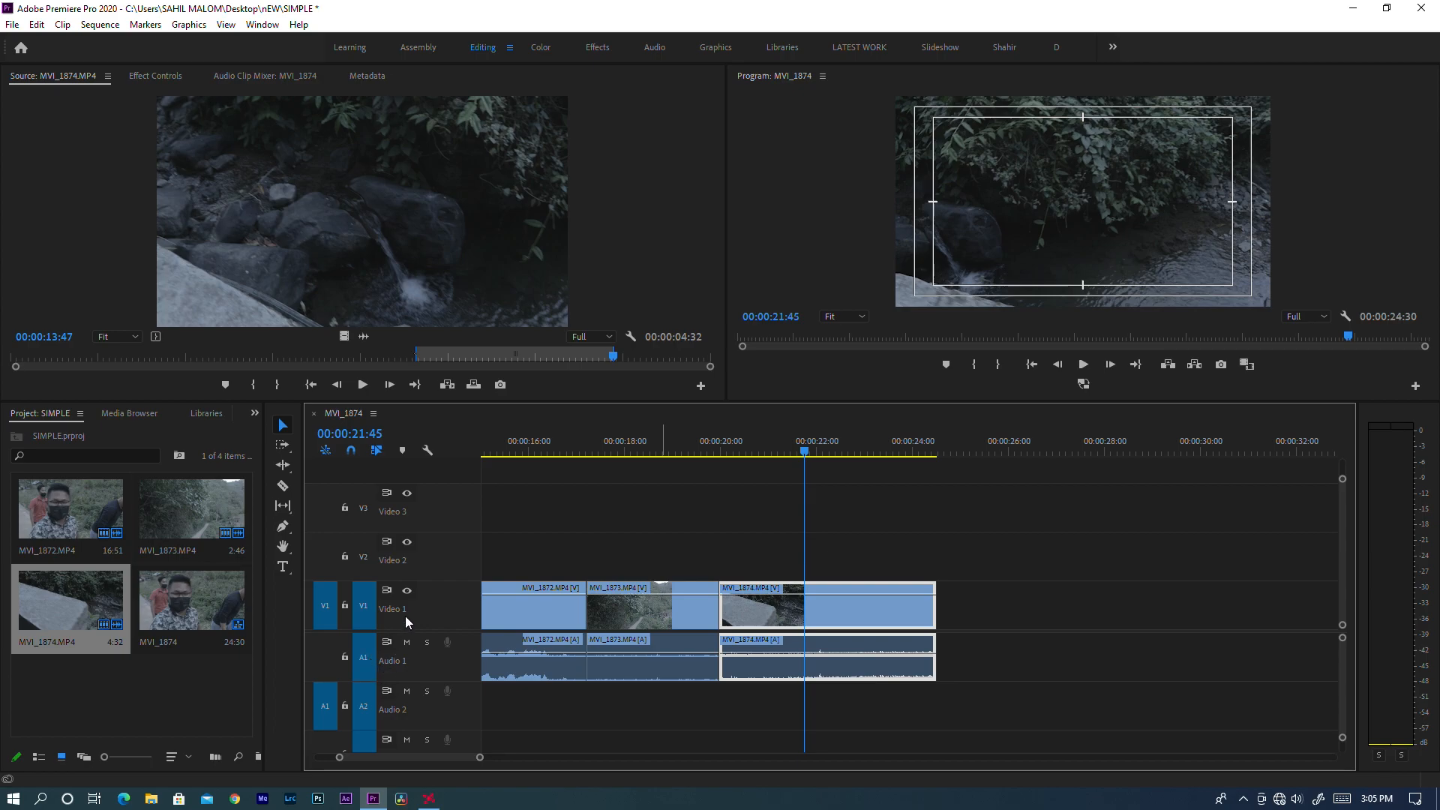
left_click(723, 570)
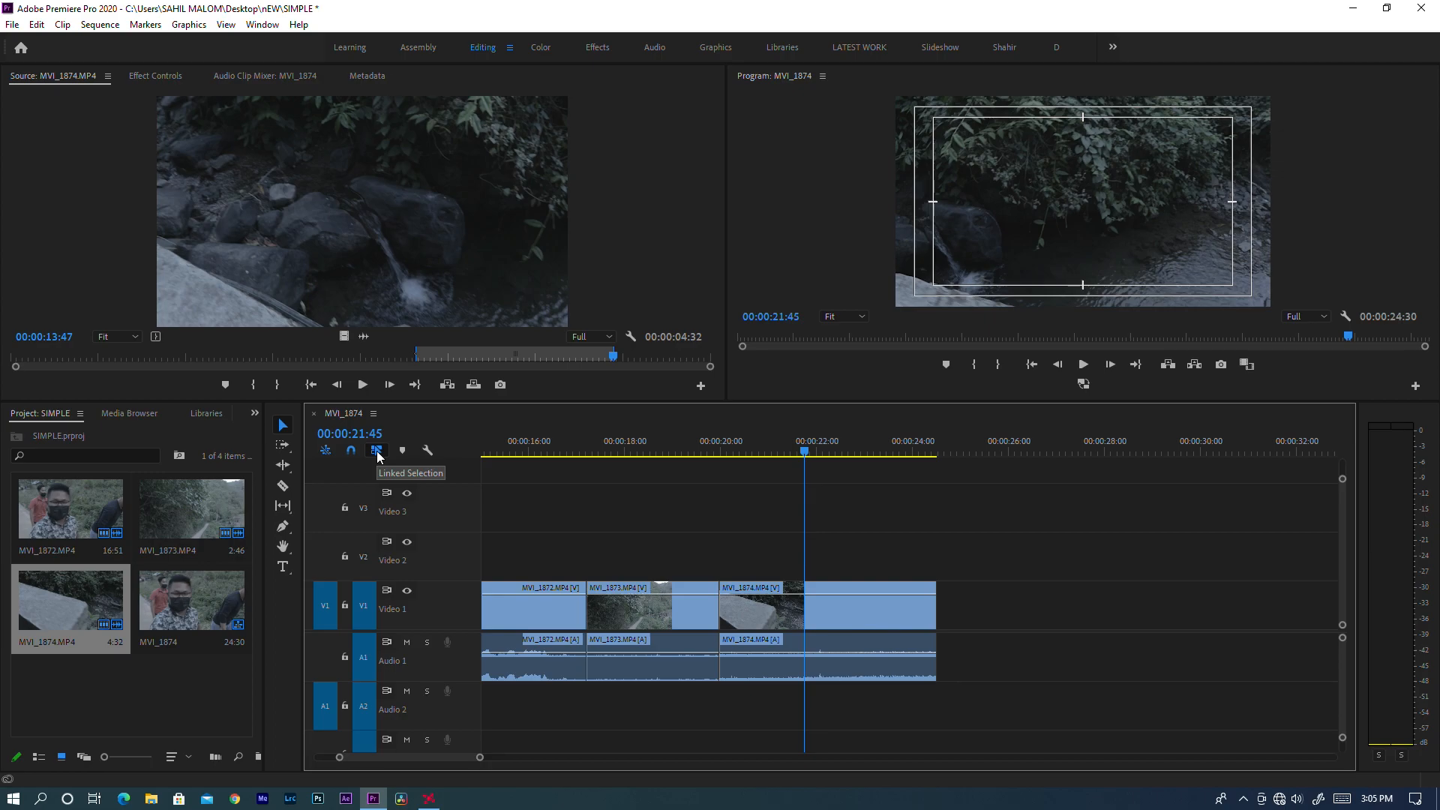
left_click(826, 614)
left_click_drag(862, 544, 783, 630)
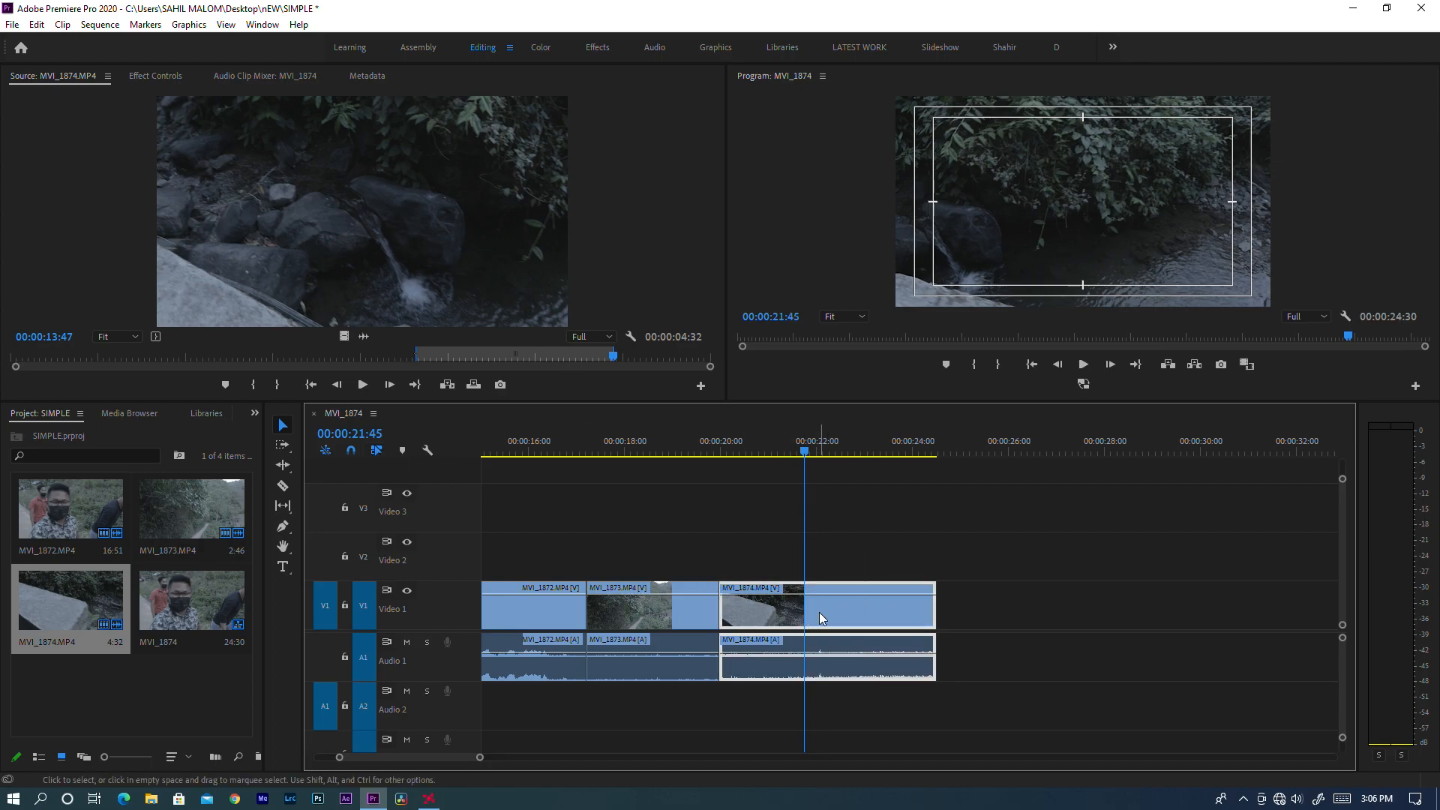
Turn off Linked Selection and move only the MVI_1874.MP4 video to about 00:00:25:00, then back above its audio
left_click(374, 453)
left_click(852, 573)
left_click_drag(830, 607, 1073, 589)
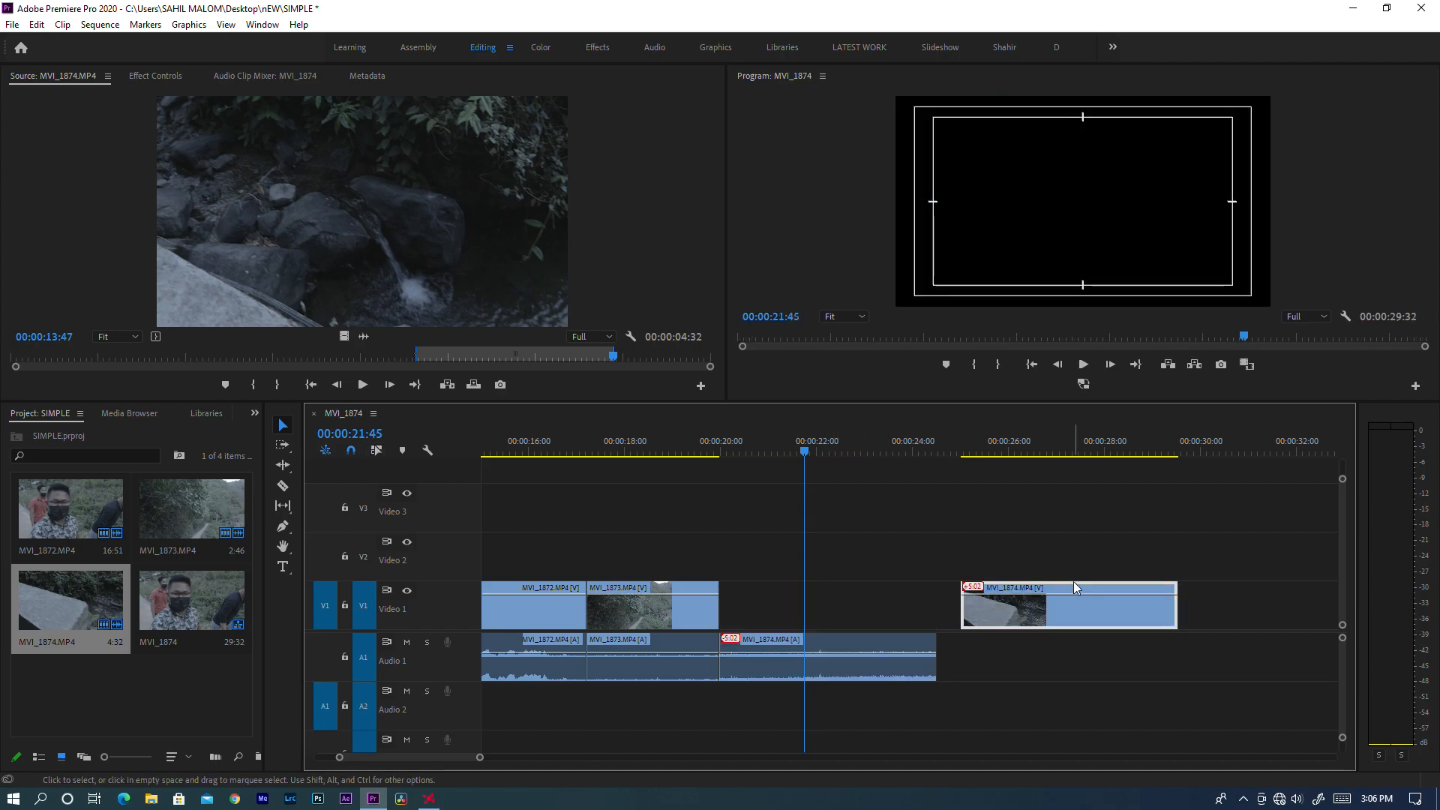
left_click_drag(1009, 618, 777, 616)
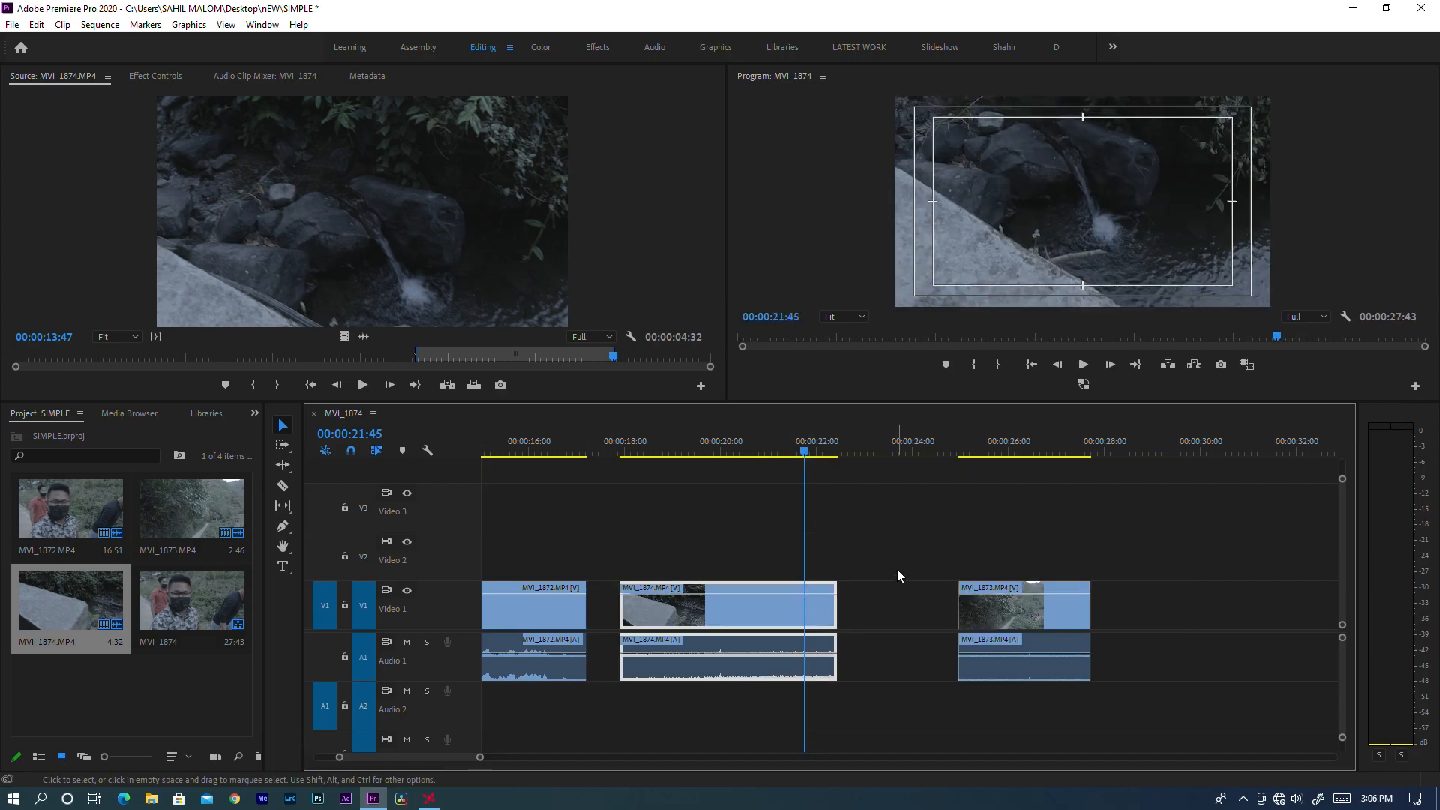
Undo the last moves of the MVI_1873.MP4 and MVI_1874.MP4 clips
key("ctrl+z")
key("ctrl+z")
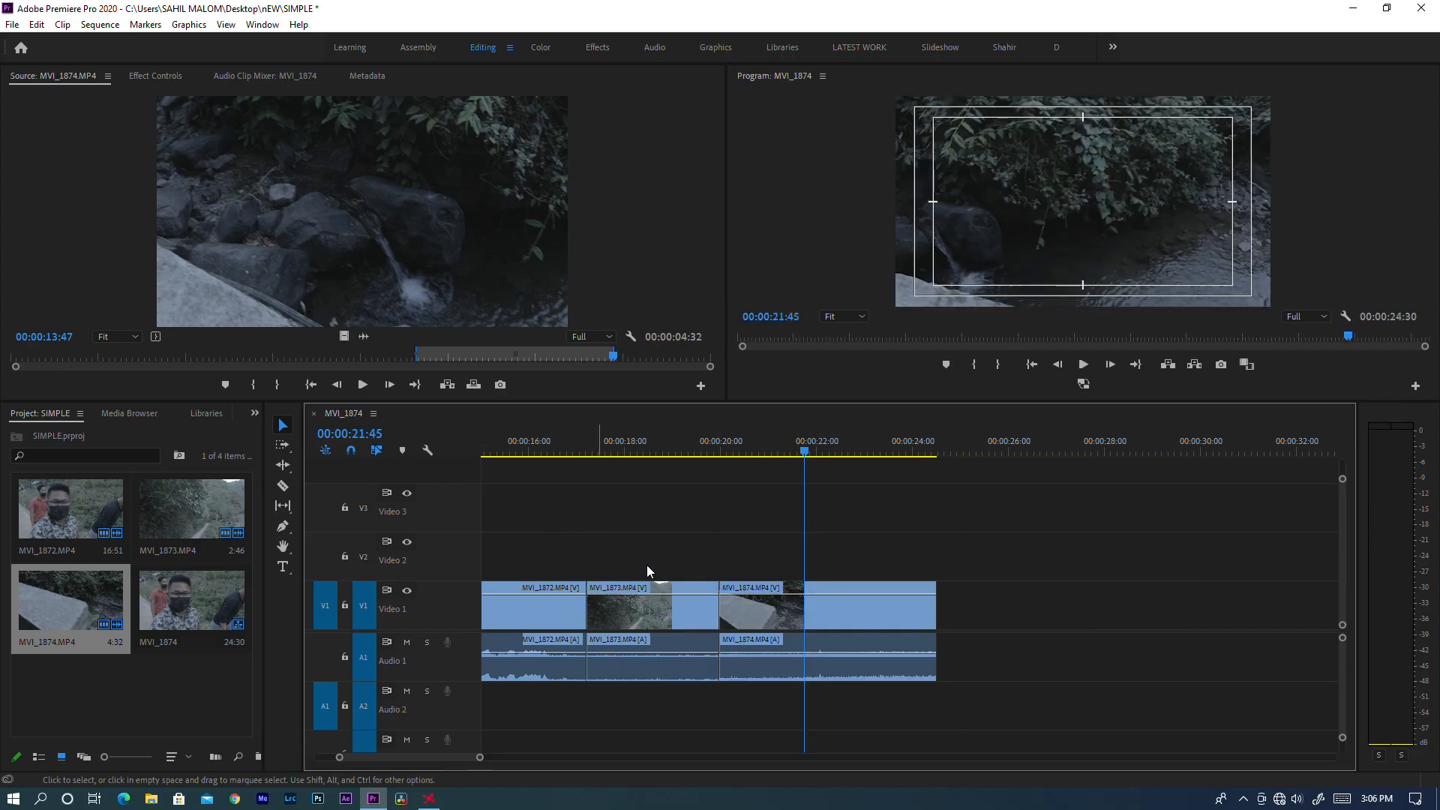
Turn off Snap and try moving the MVI_1874.MP4 clip a little further along, leaving a small gap after MVI_1873.MP4
left_click(351, 450)
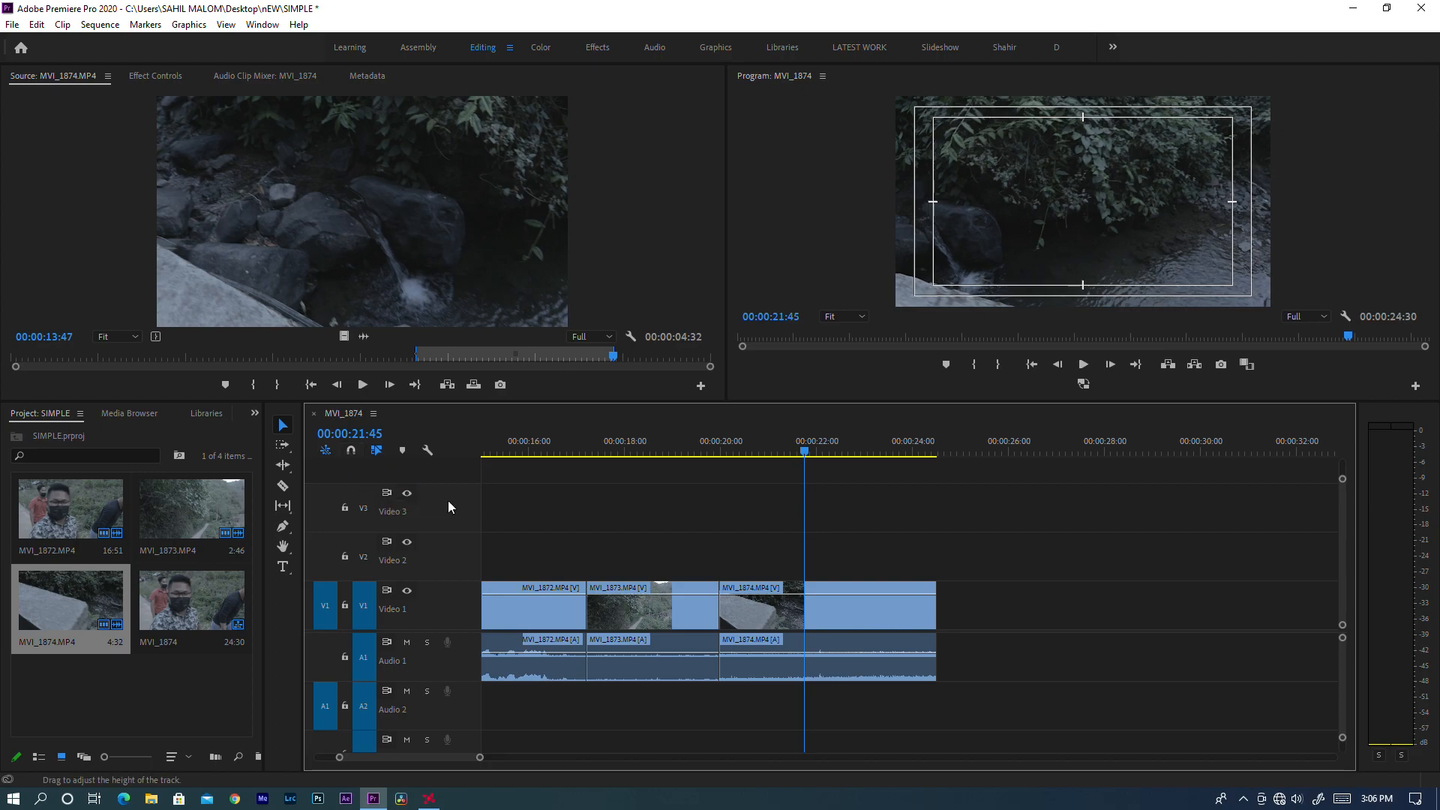
left_click(739, 627)
left_click_drag(739, 627, 808, 641)
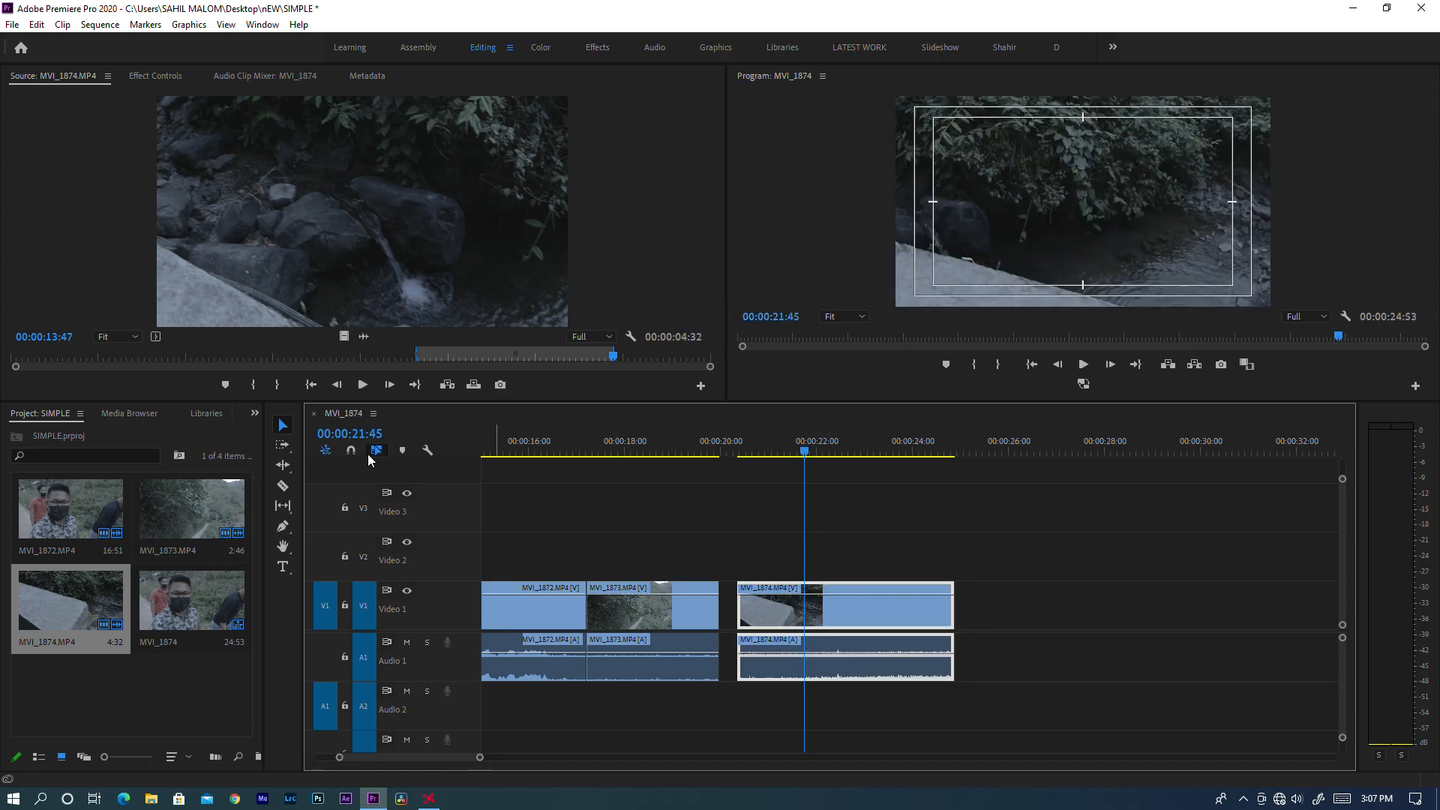
mouse_move(862, 606)
left_mouse_down()
mouse_move(844, 622)
mouse_move(860, 620)
left_mouse_up()
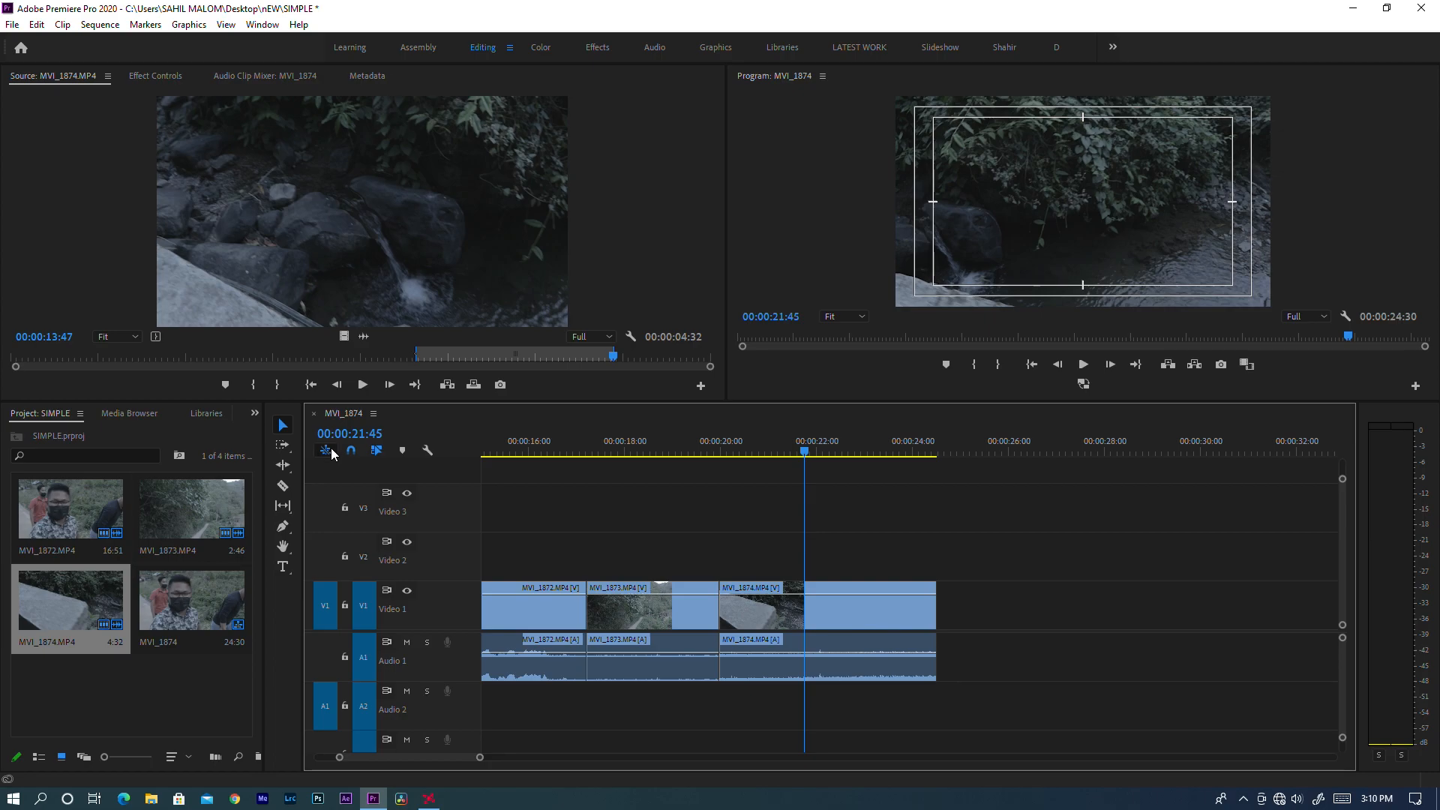
Select all three clips in the timeline with their audio and nest them under the default name
left_click_drag(1054, 559, 641, 716)
key("minus")
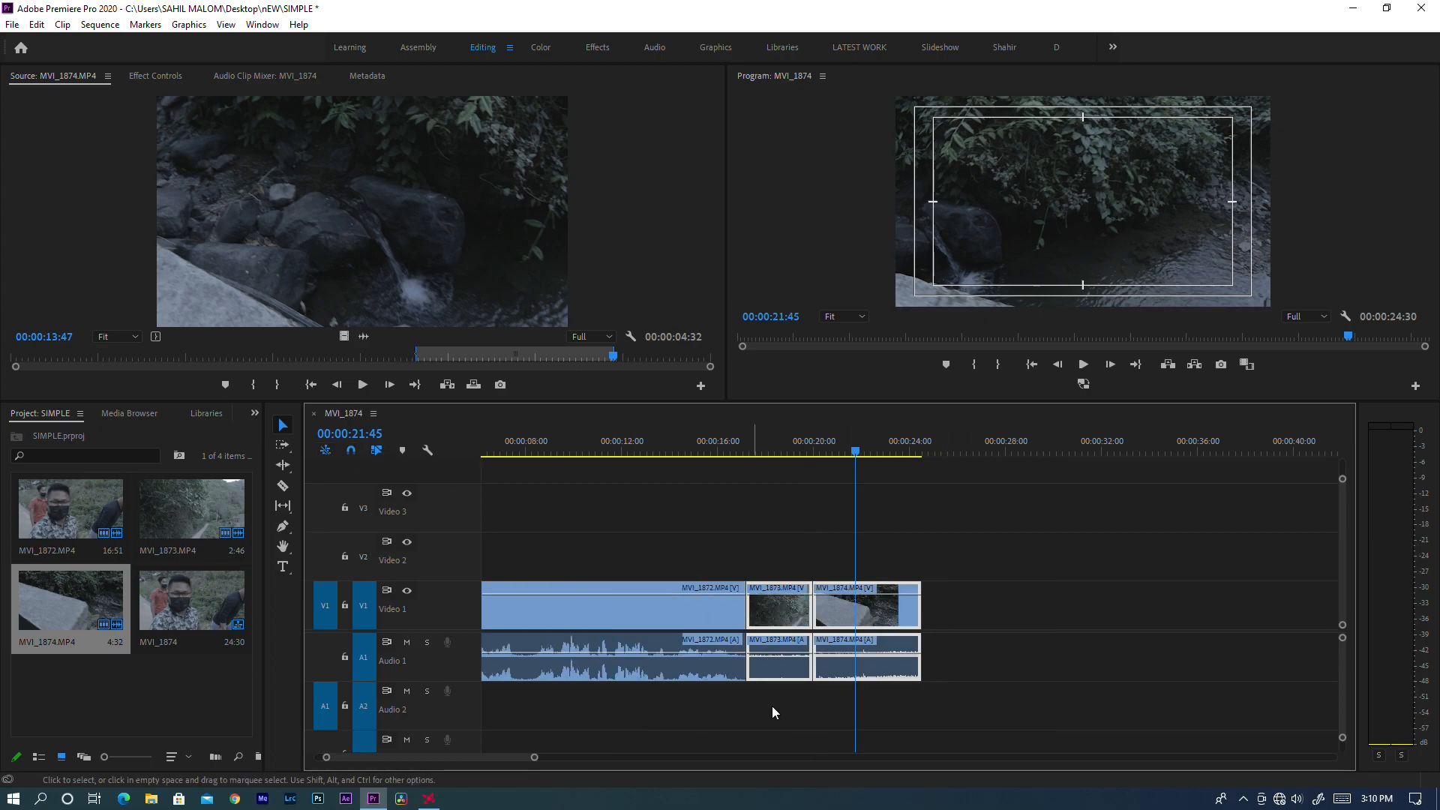
key("minus")
left_click_drag(1017, 536, 484, 682)
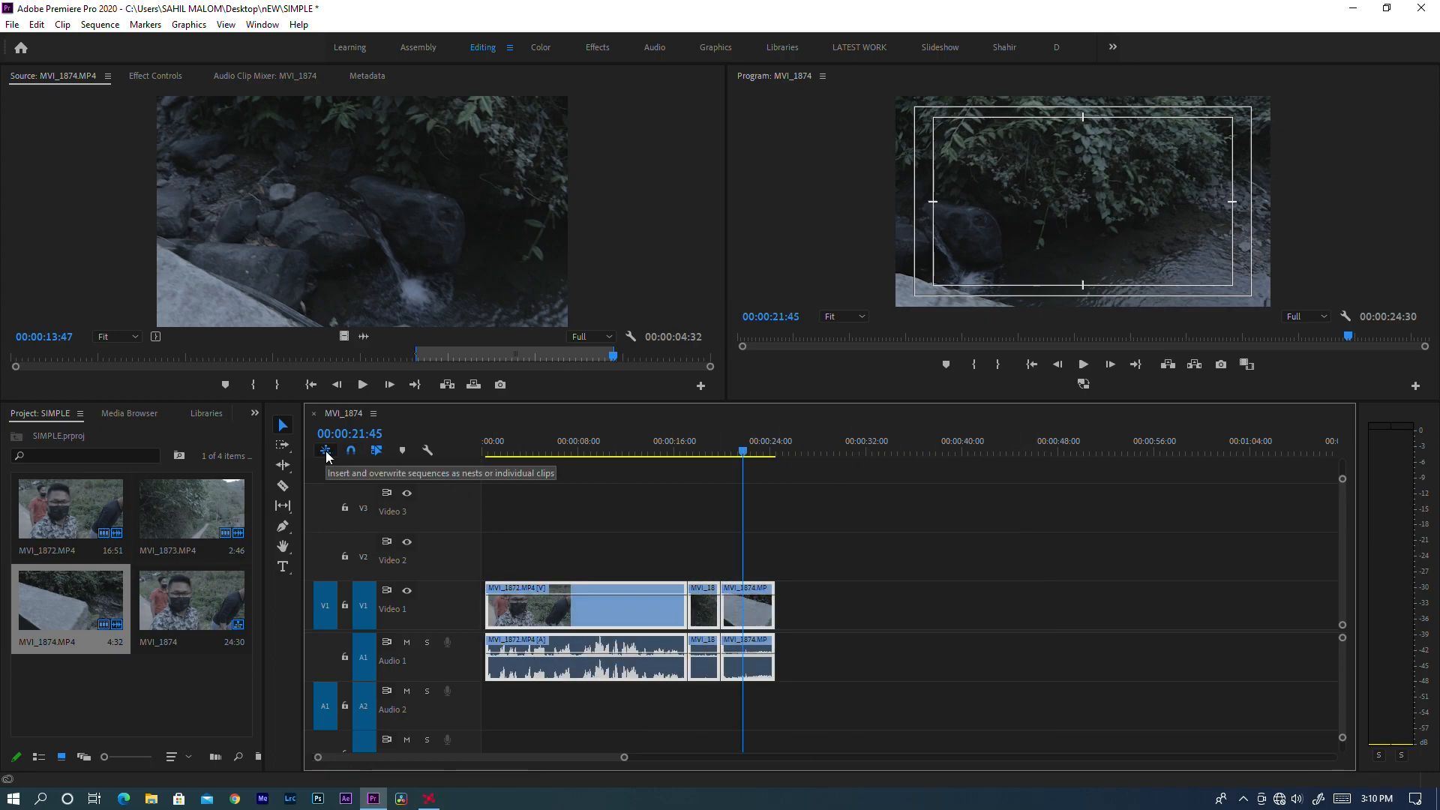
left_click_drag(957, 559, 572, 728)
right_click(601, 646)
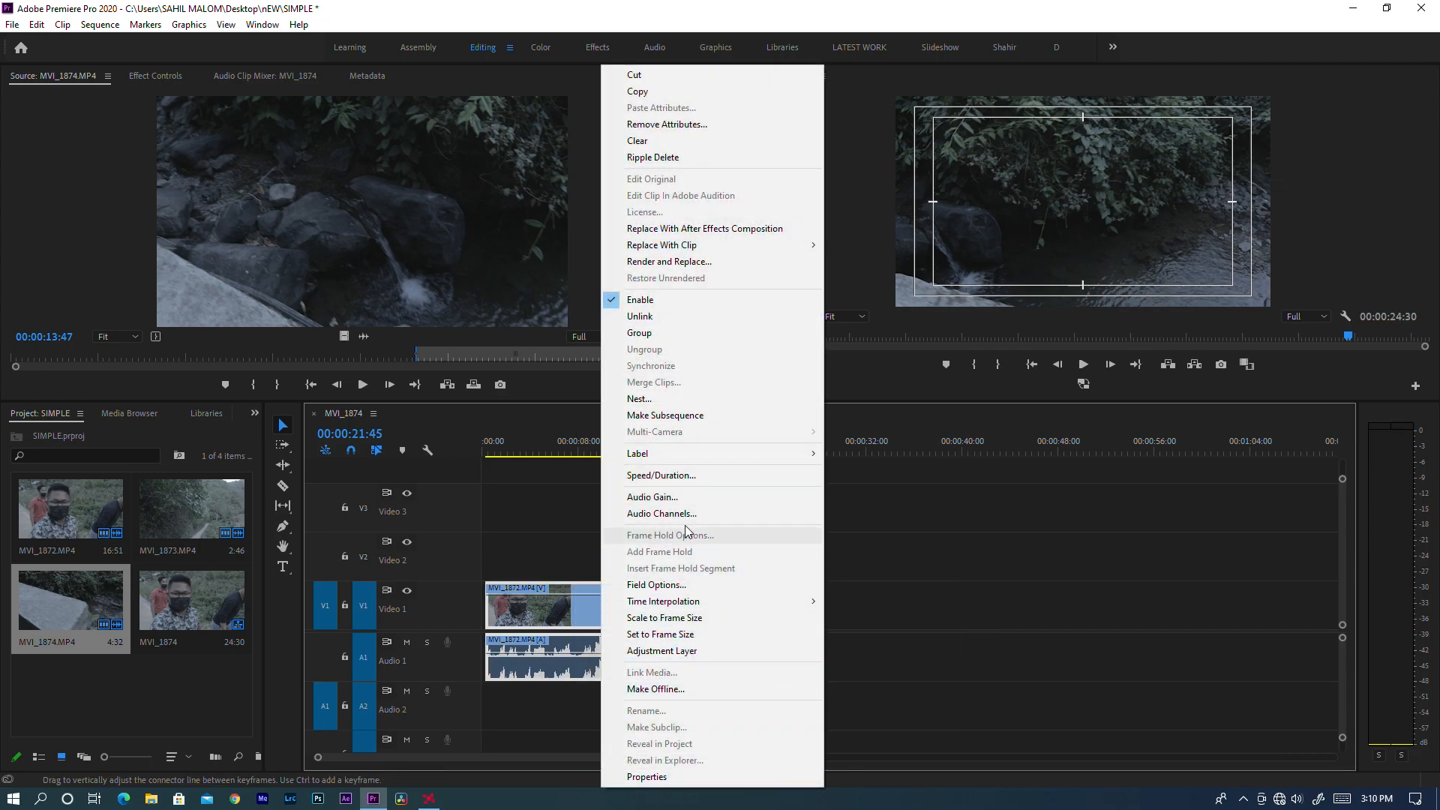
left_click(642, 399)
key("Return")
Scrub through the nested clip in the MVI_1874 sequence to preview its footage
left_click(548, 448)
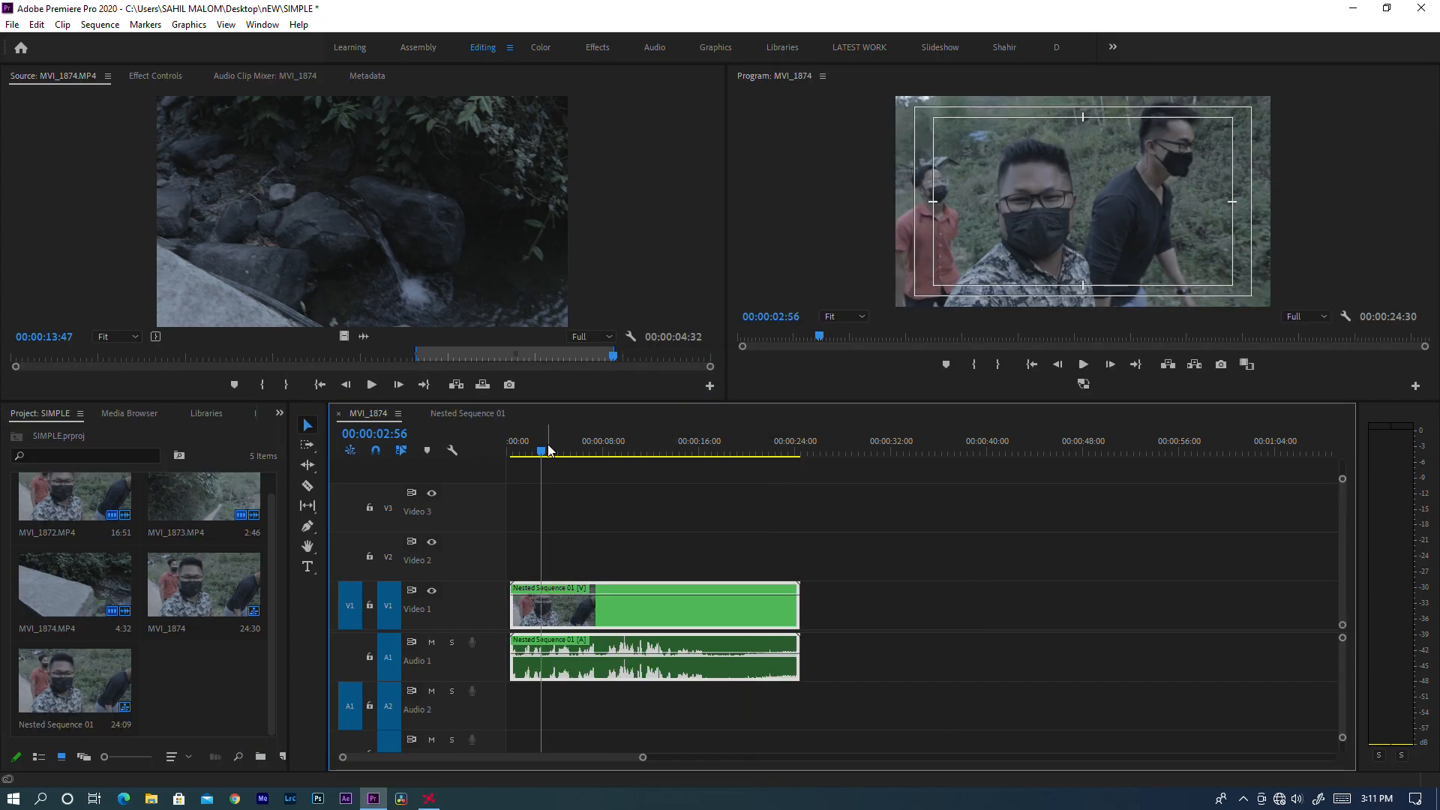
left_click_drag(548, 450, 577, 451)
left_click(574, 518)
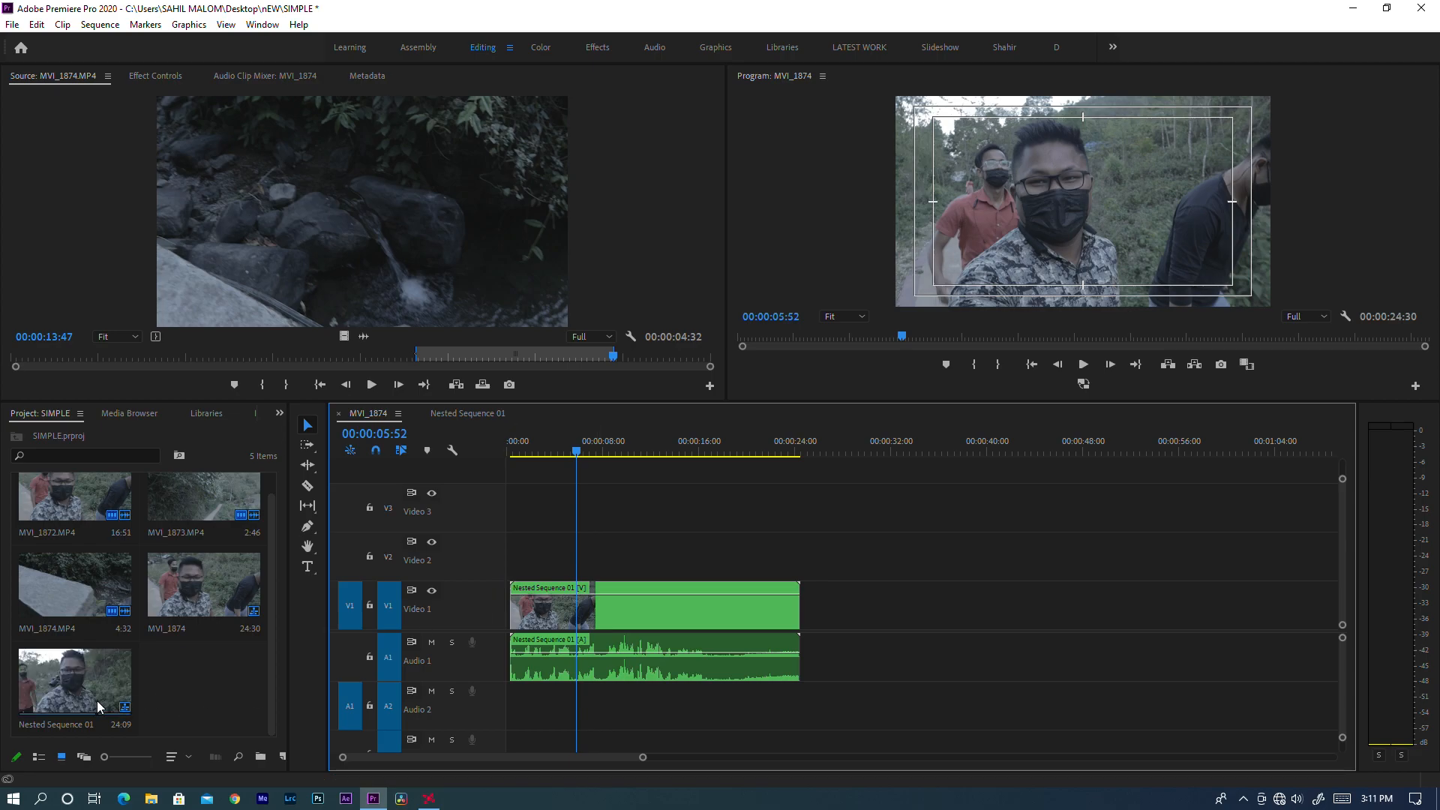
left_click_drag(576, 453, 540, 454)
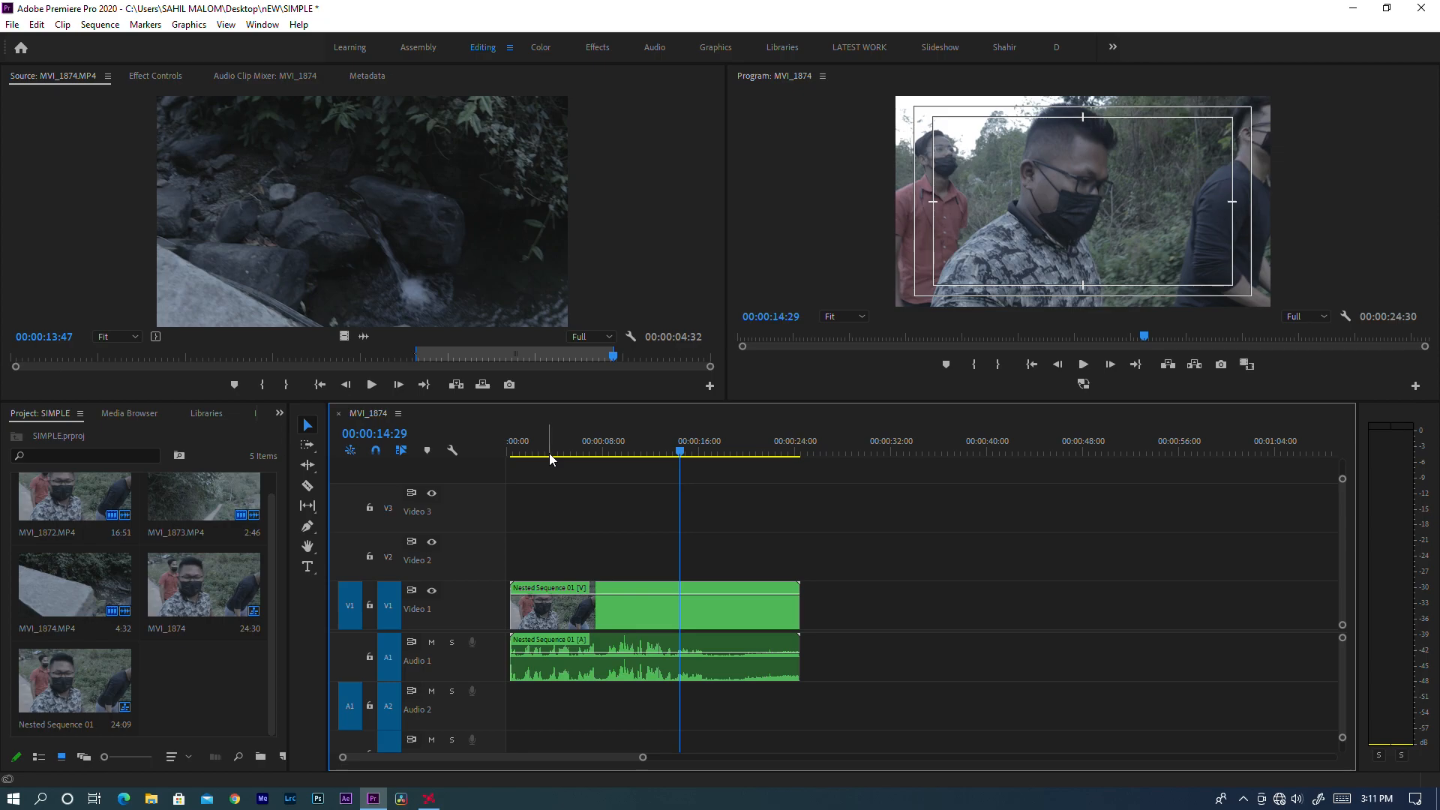
Open the nested sequence, trim the end of MVI_1872.MP4 back to 00:00:11:36 and ripple delete the gap
left_click(571, 607)
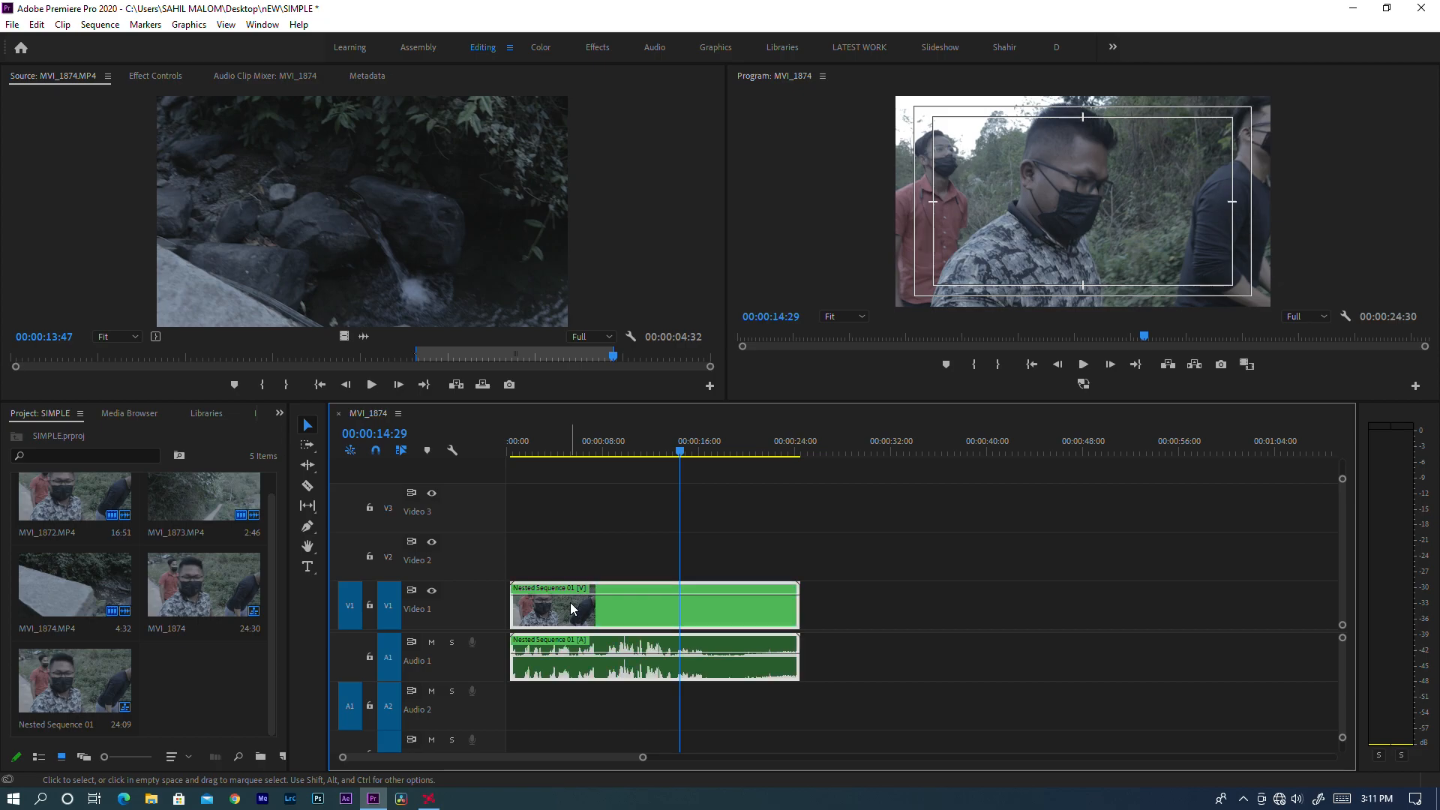
double_click(571, 608)
left_click_drag(541, 452, 786, 453)
left_click_drag(704, 617, 644, 617)
left_click(682, 600)
key("Delete")
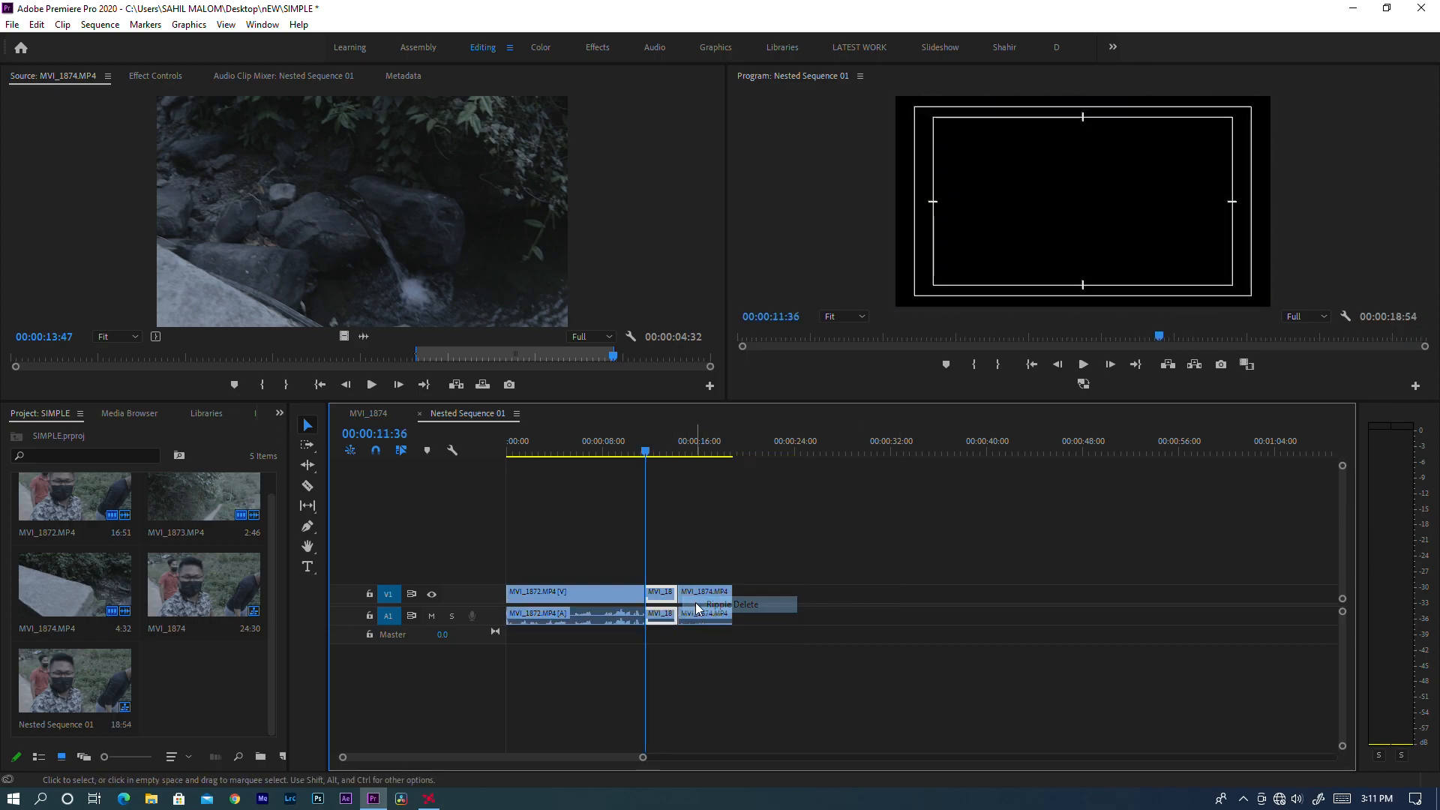
Return to the MVI_1874 sequence and trim the nested clip's end to match its shortened content
left_click(390, 413)
left_click_drag(679, 453, 739, 467)
left_click_drag(805, 606, 734, 605)
Review the timeline display settings and the nested sequence's panel options, and return to the MVI_1874 sequence
left_click(452, 451)
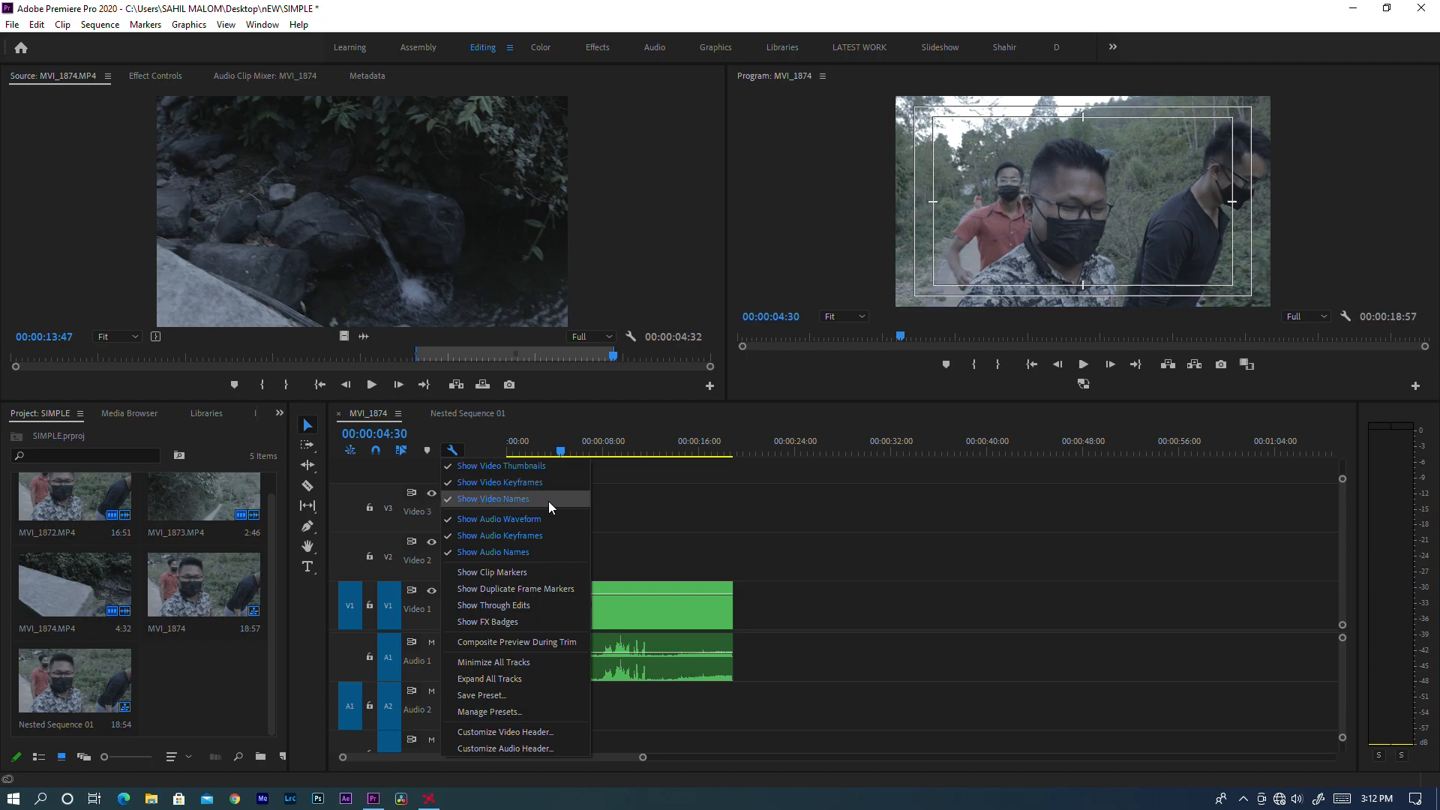
left_click(745, 519)
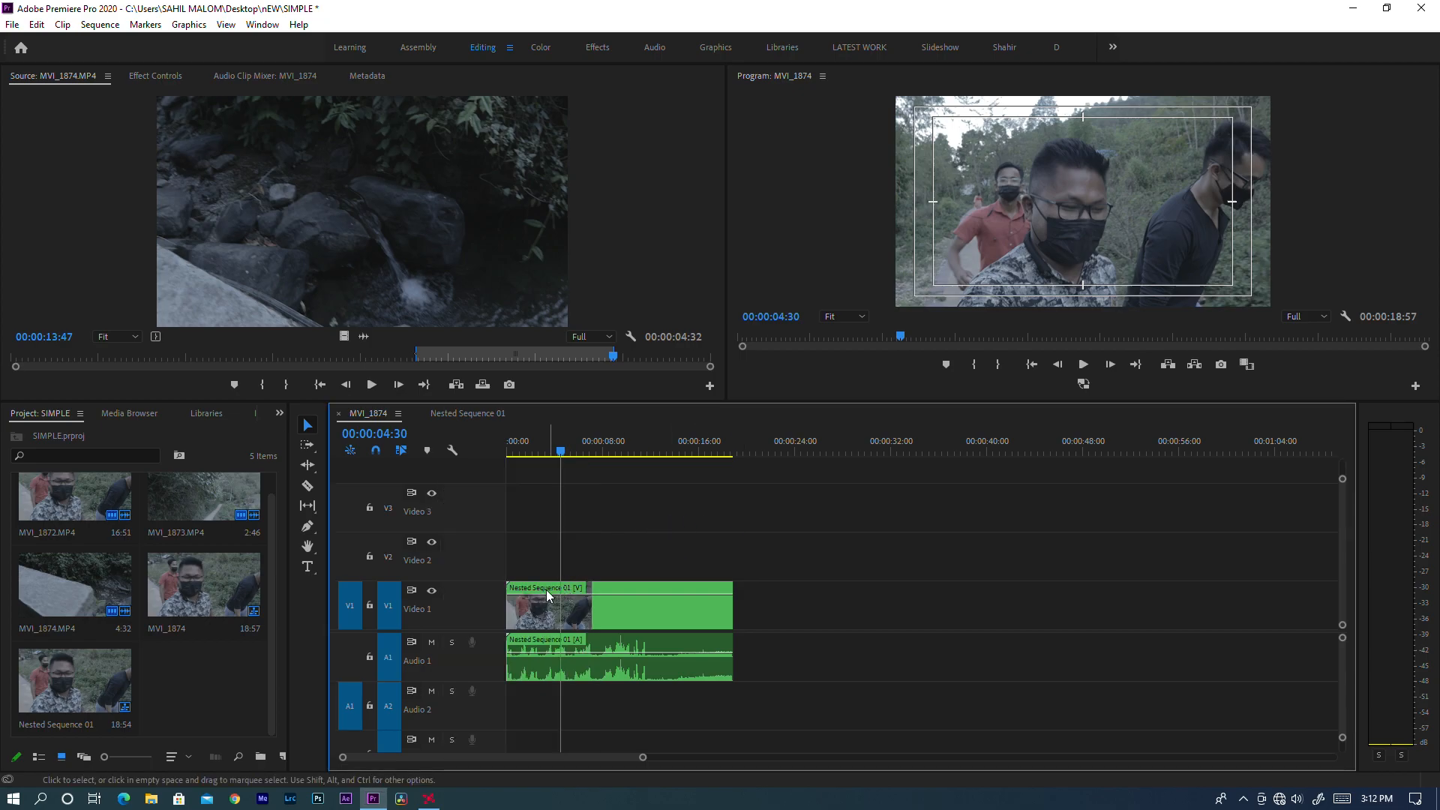
left_click(454, 451)
right_click(413, 421)
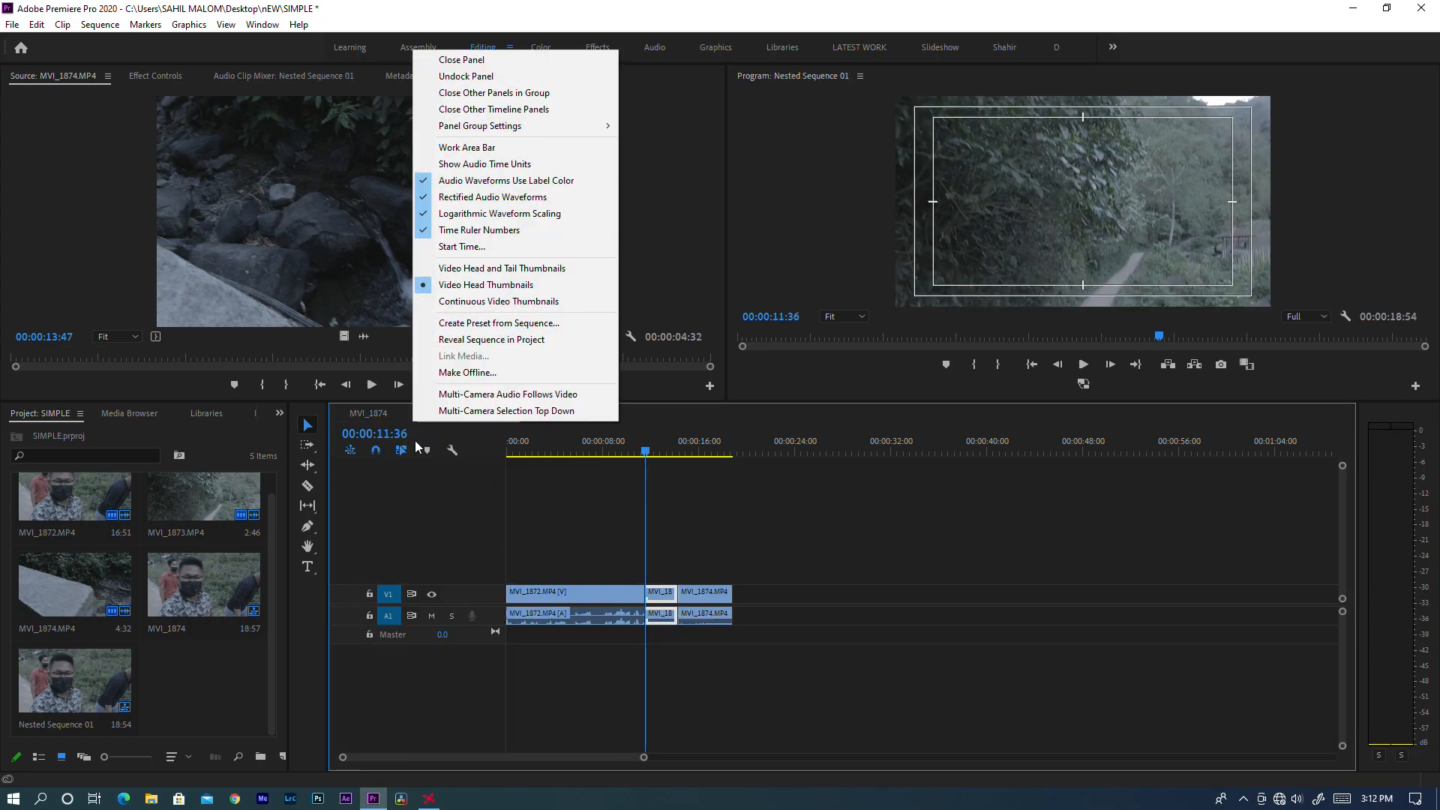
left_click(437, 436)
left_click(369, 415)
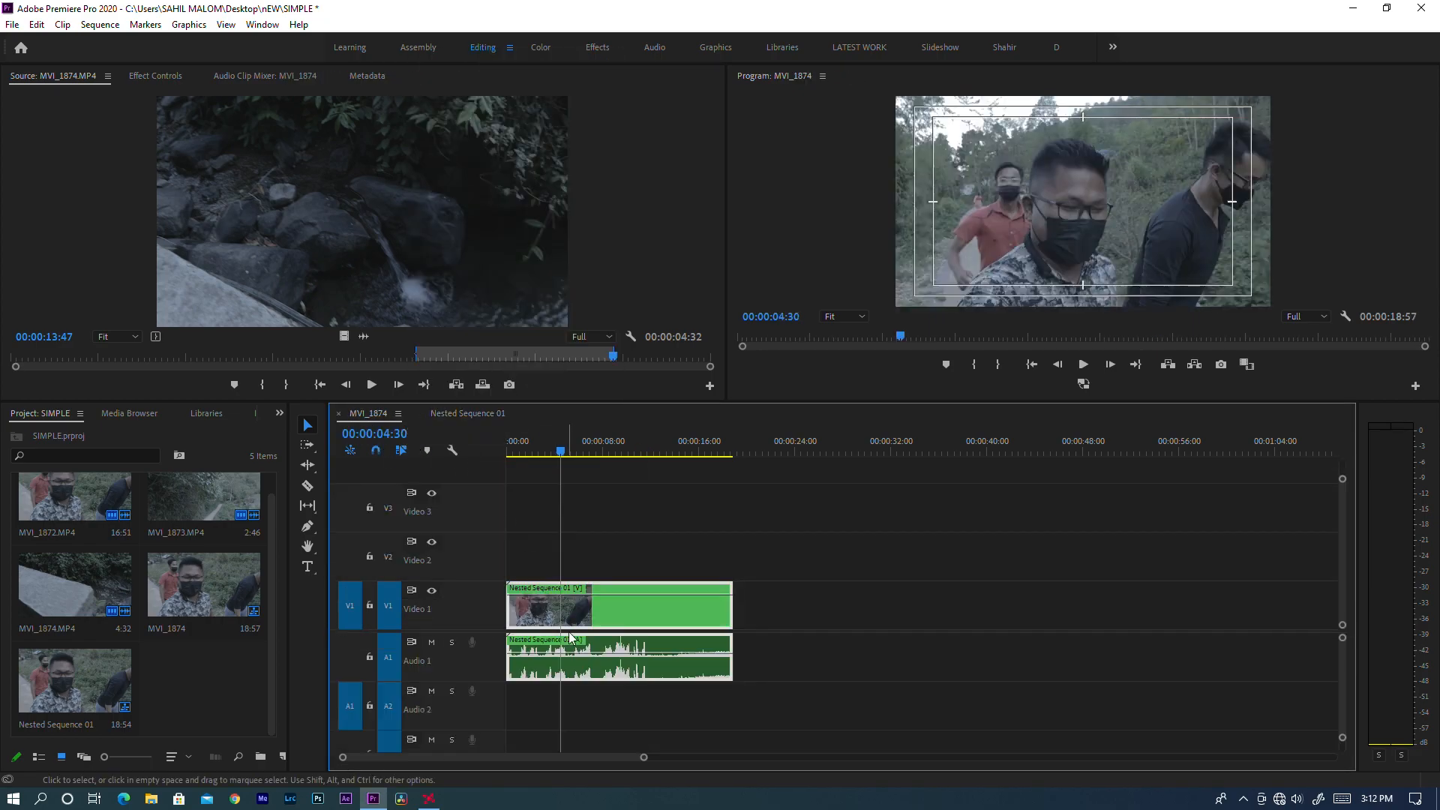
left_click(574, 453)
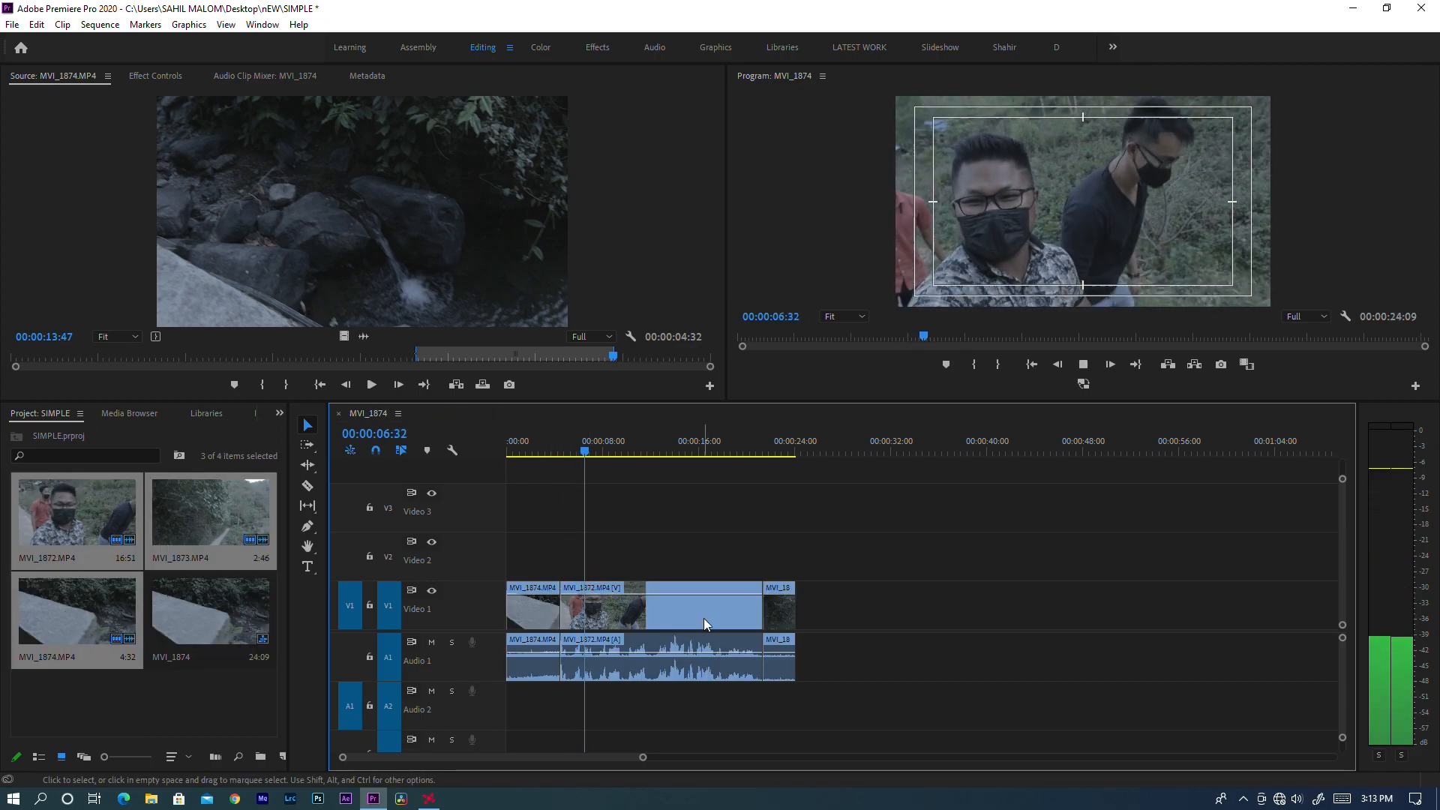
Stop playback and set the timeline to show Continuous Video Thumbnails
left_click(705, 622)
key("space")
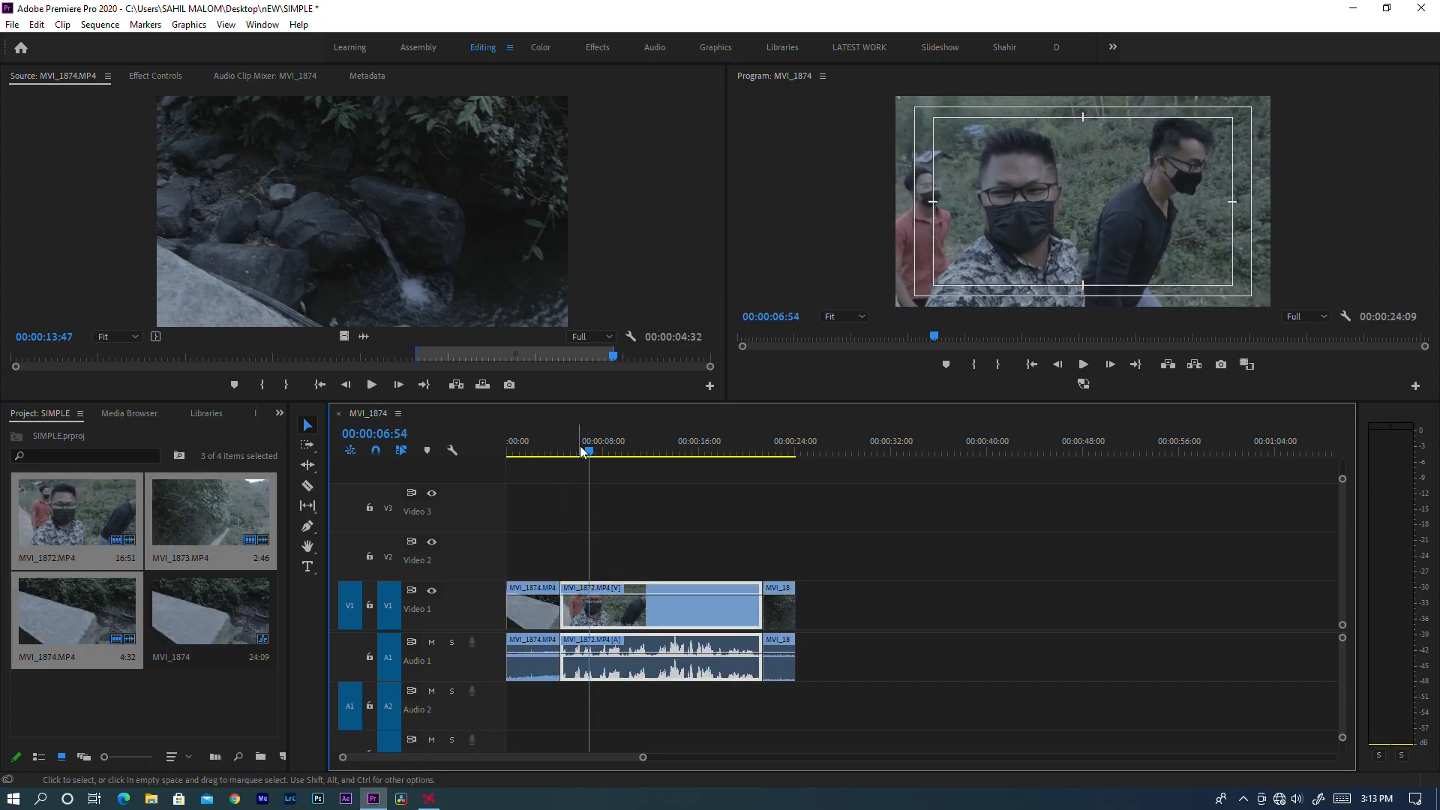
right_click(453, 431)
right_click(432, 430)
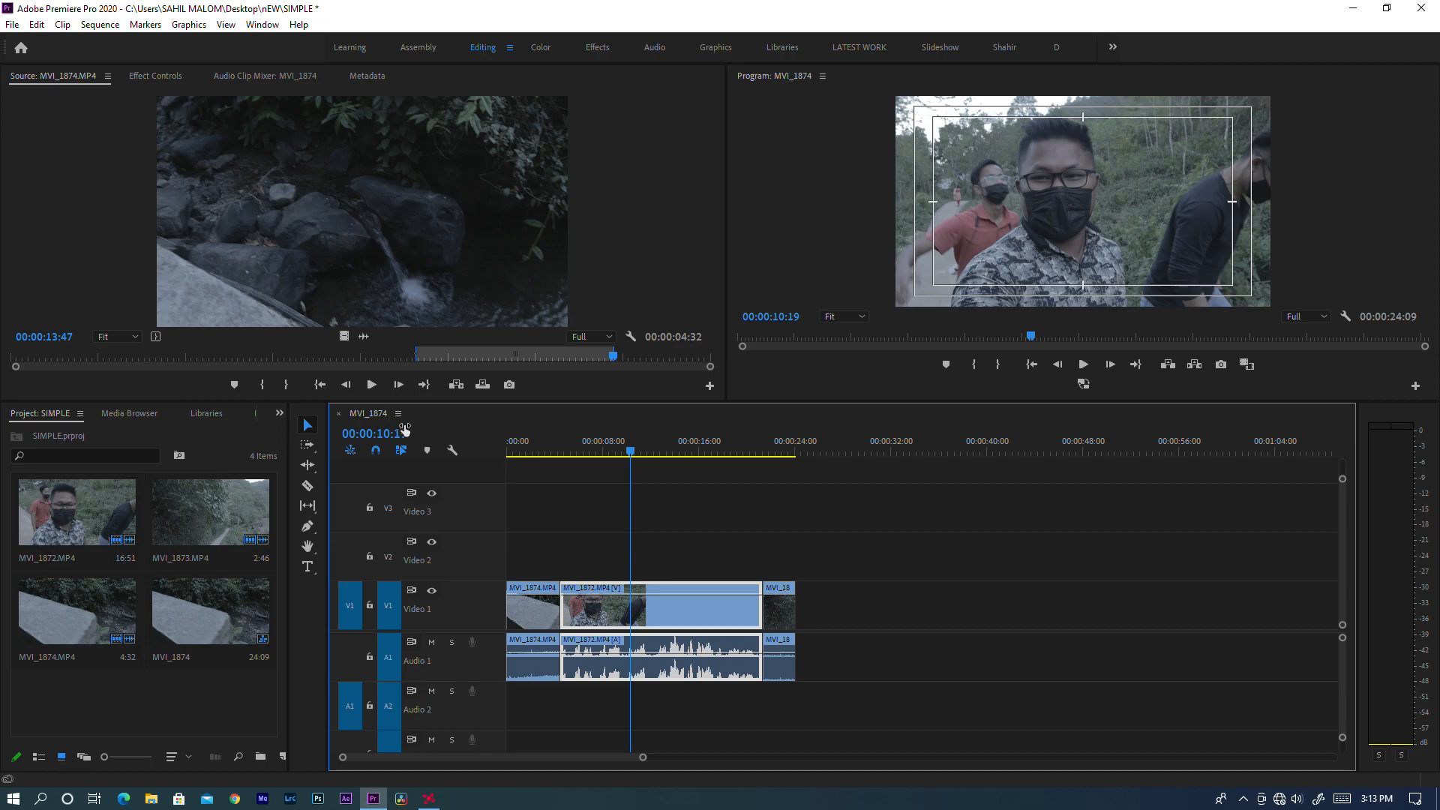
left_click(400, 414)
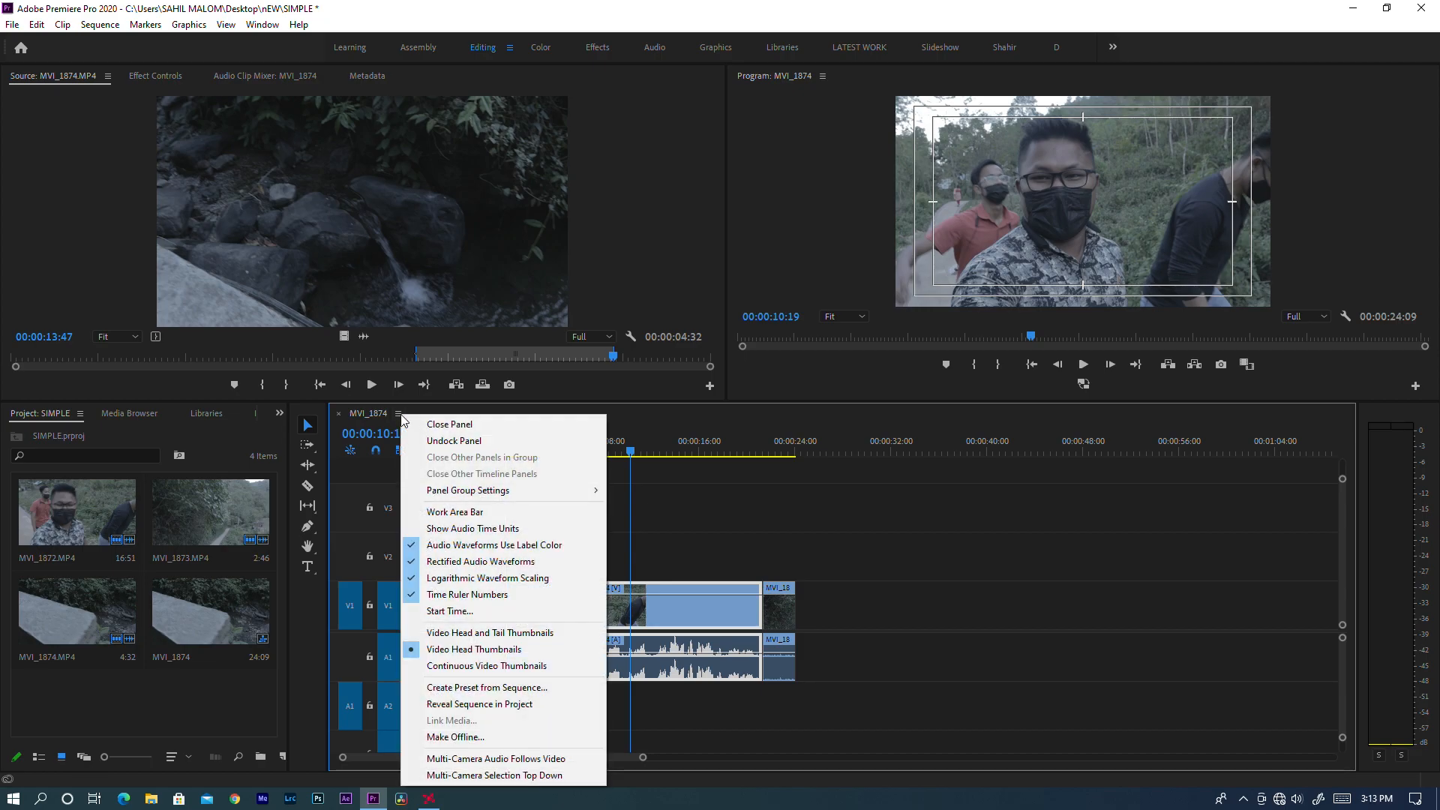
left_click(469, 668)
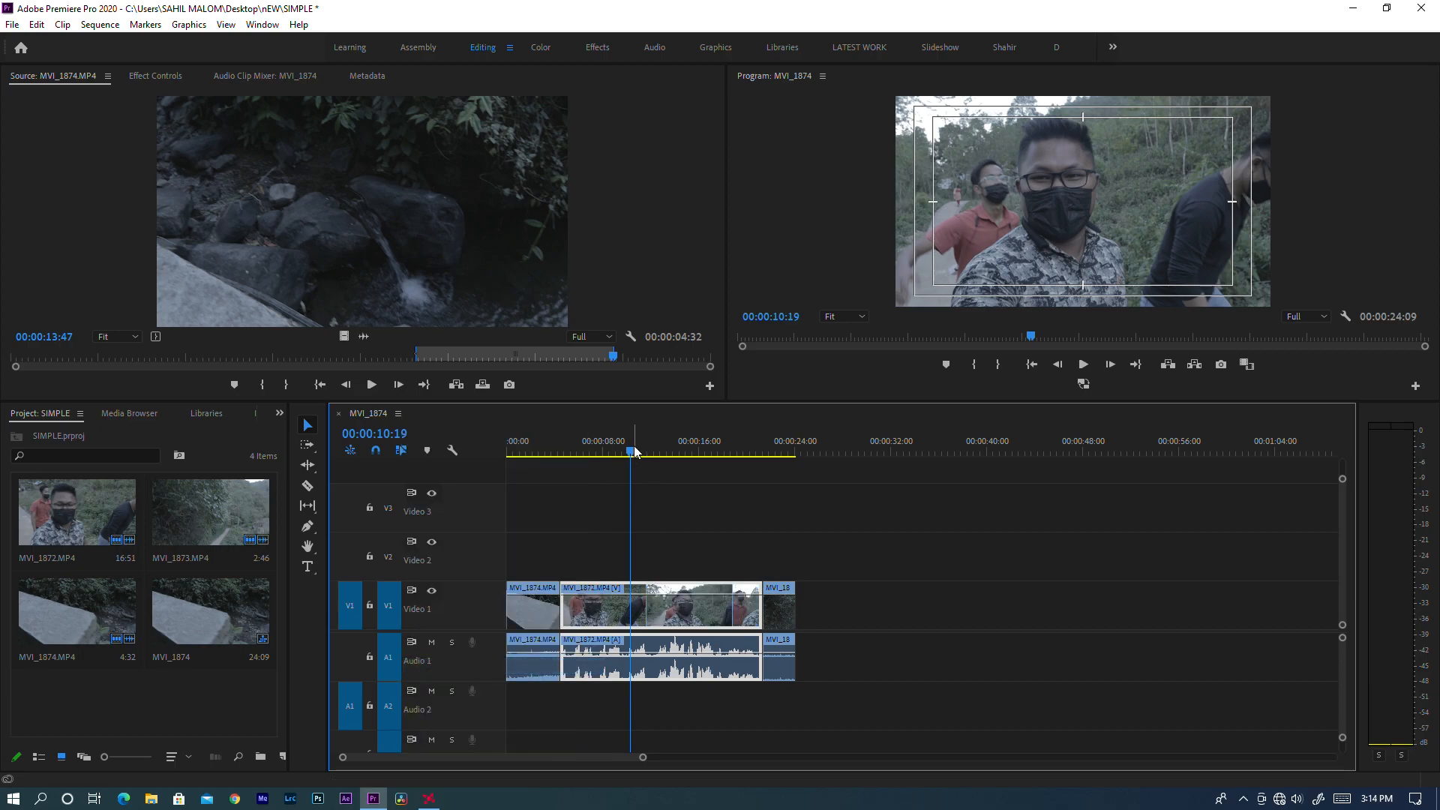
Examine the continuous thumbnails along the clips at several timeline zoom levels while scrubbing
key("equal")
key("equal")
left_click_drag(684, 450, 816, 451)
key("minus")
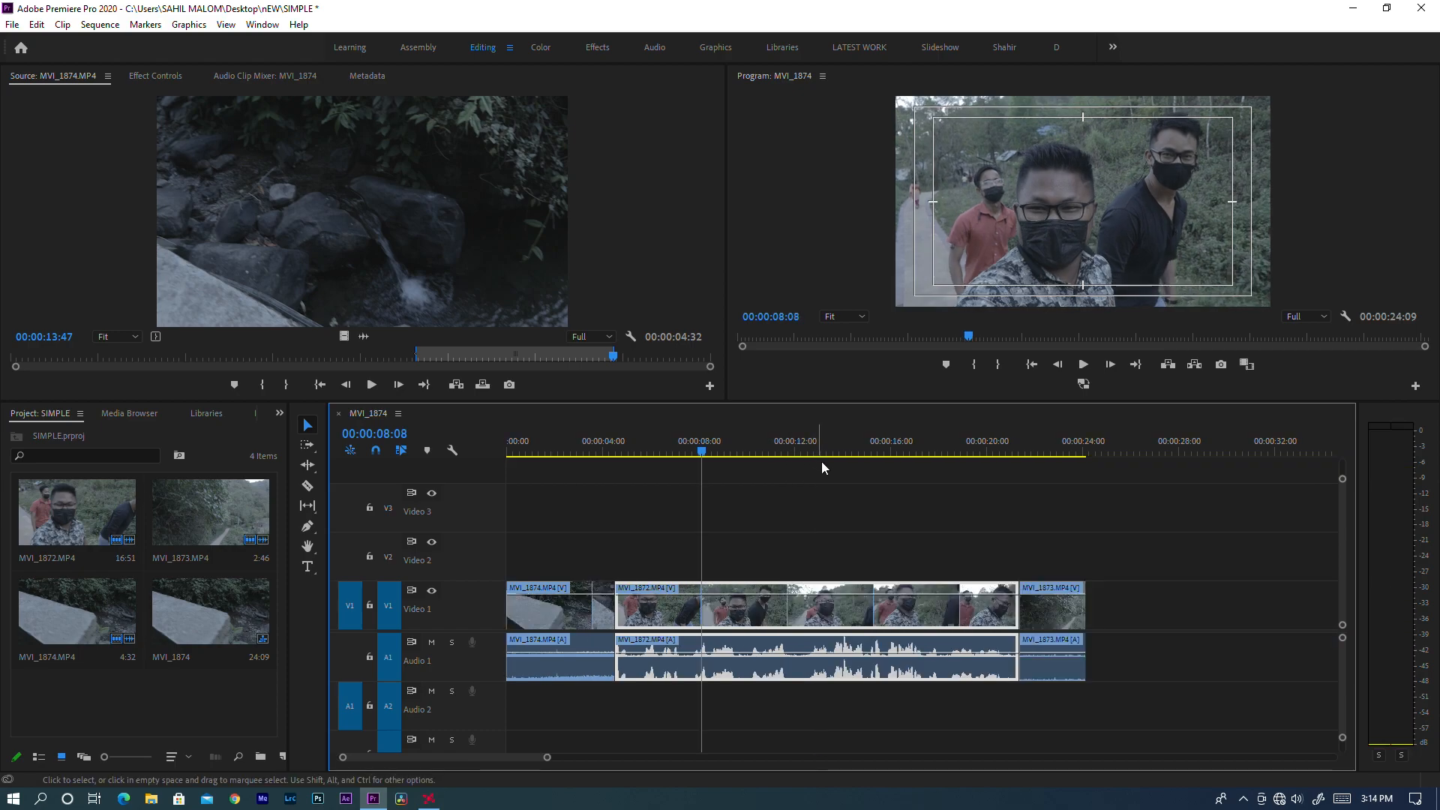
left_click_drag(702, 450, 768, 428)
left_click_drag(878, 453, 700, 462)
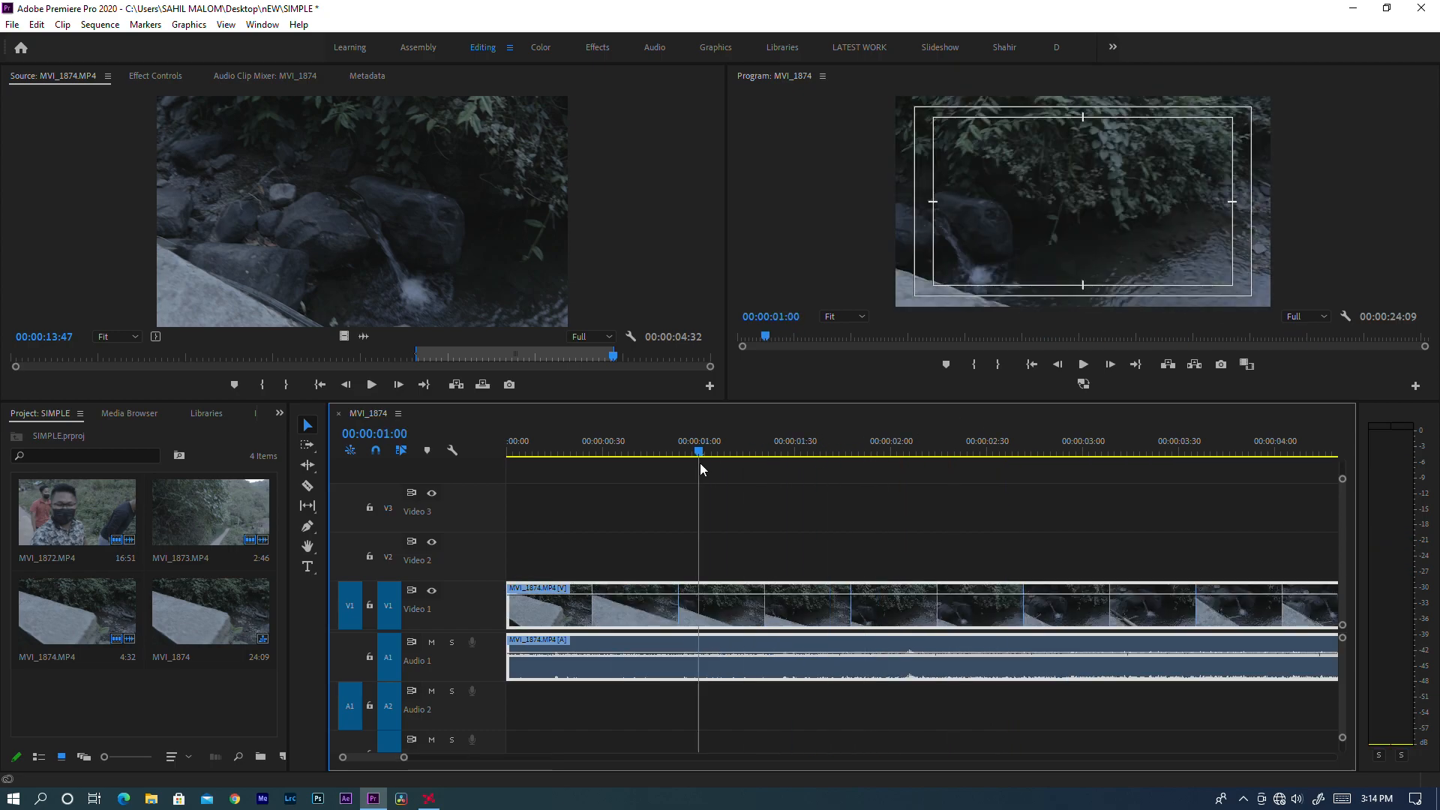
key("minus")
key("minus")
key("minus")
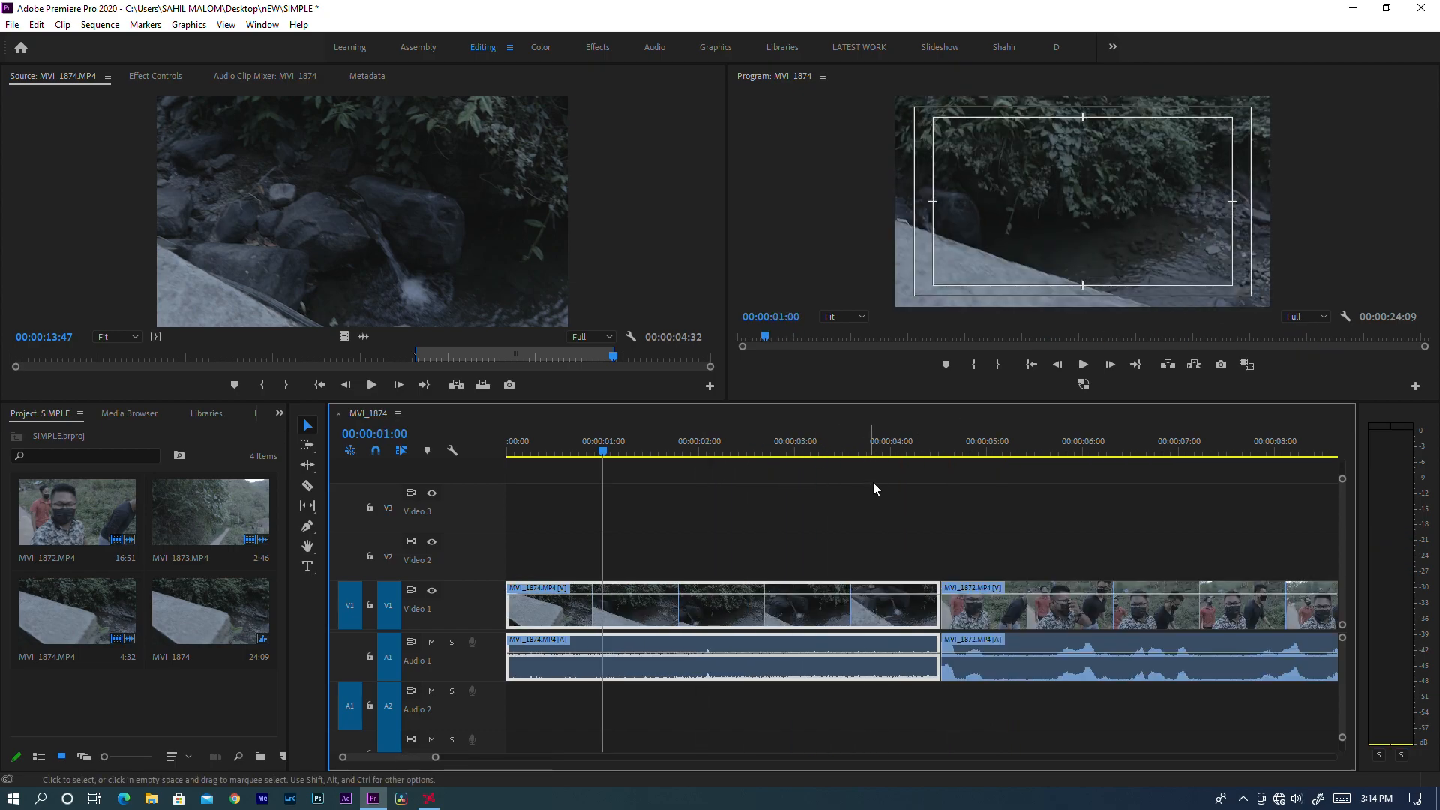
key("minus")
Cut the MVI_1872.MP4 clip with the Razor tool at 00:00:09:03 and again just before 00:00:10:00
left_click(633, 452)
key("equal")
key("equal")
key("equal")
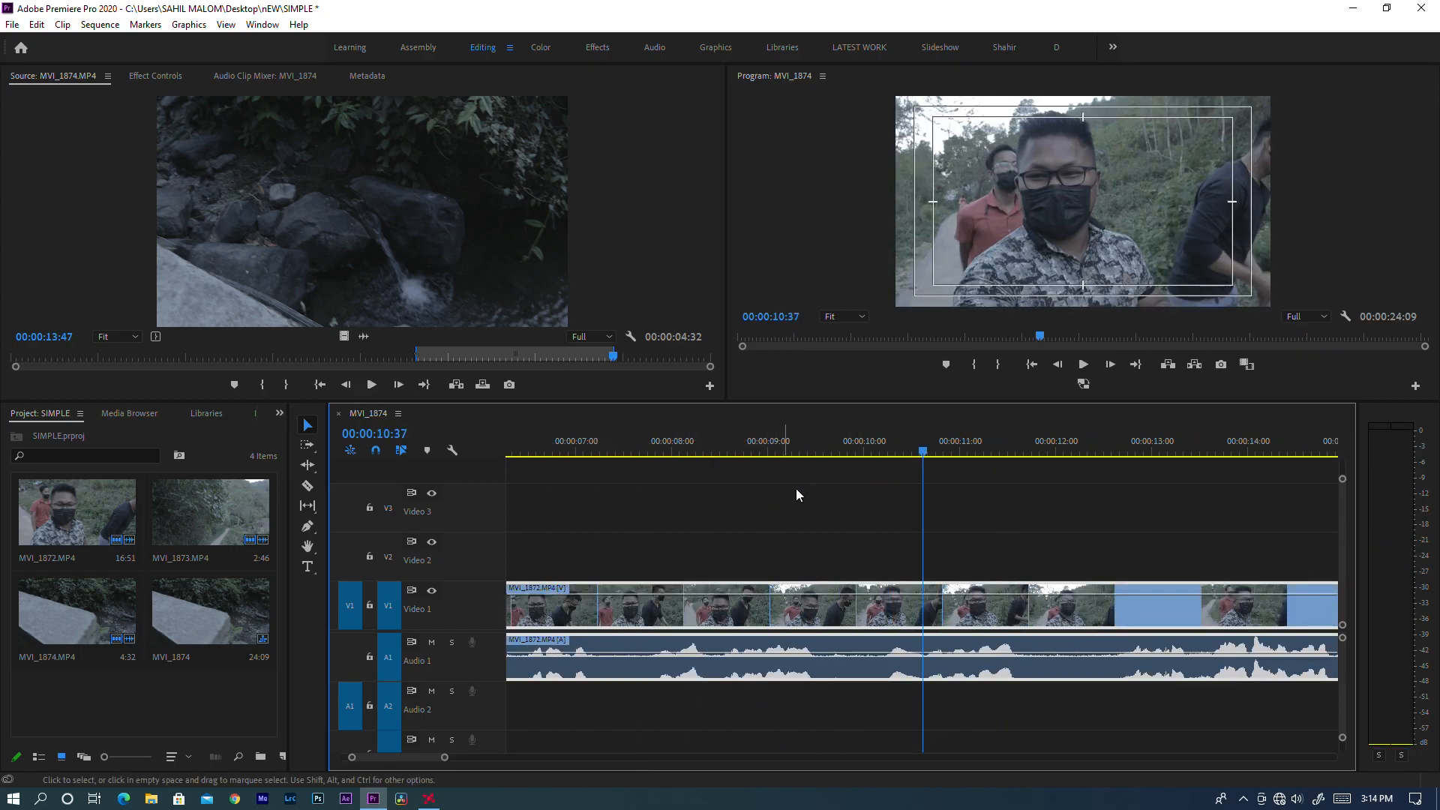
left_click(773, 435)
left_click(772, 437)
key("c")
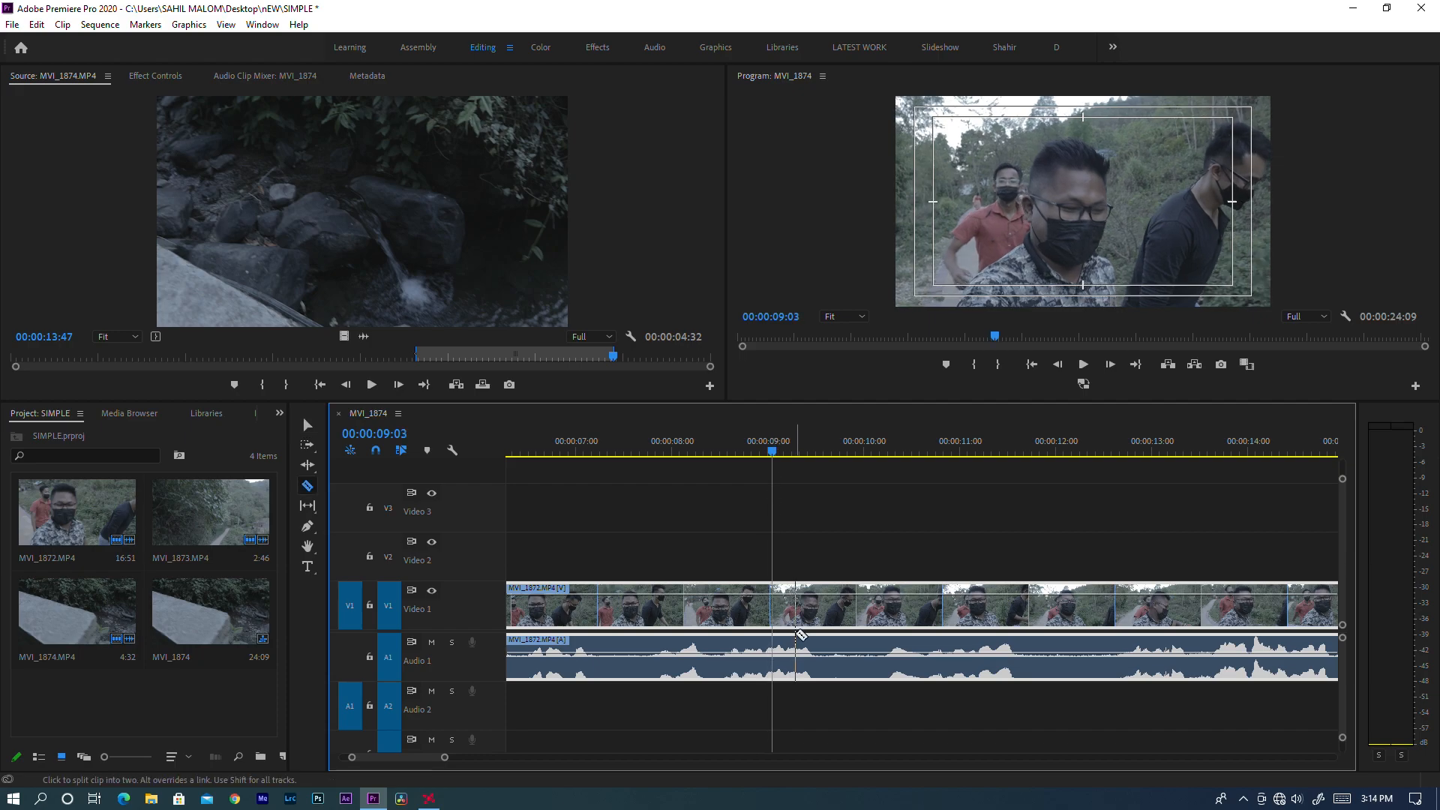
left_click(777, 611)
left_click(857, 600)
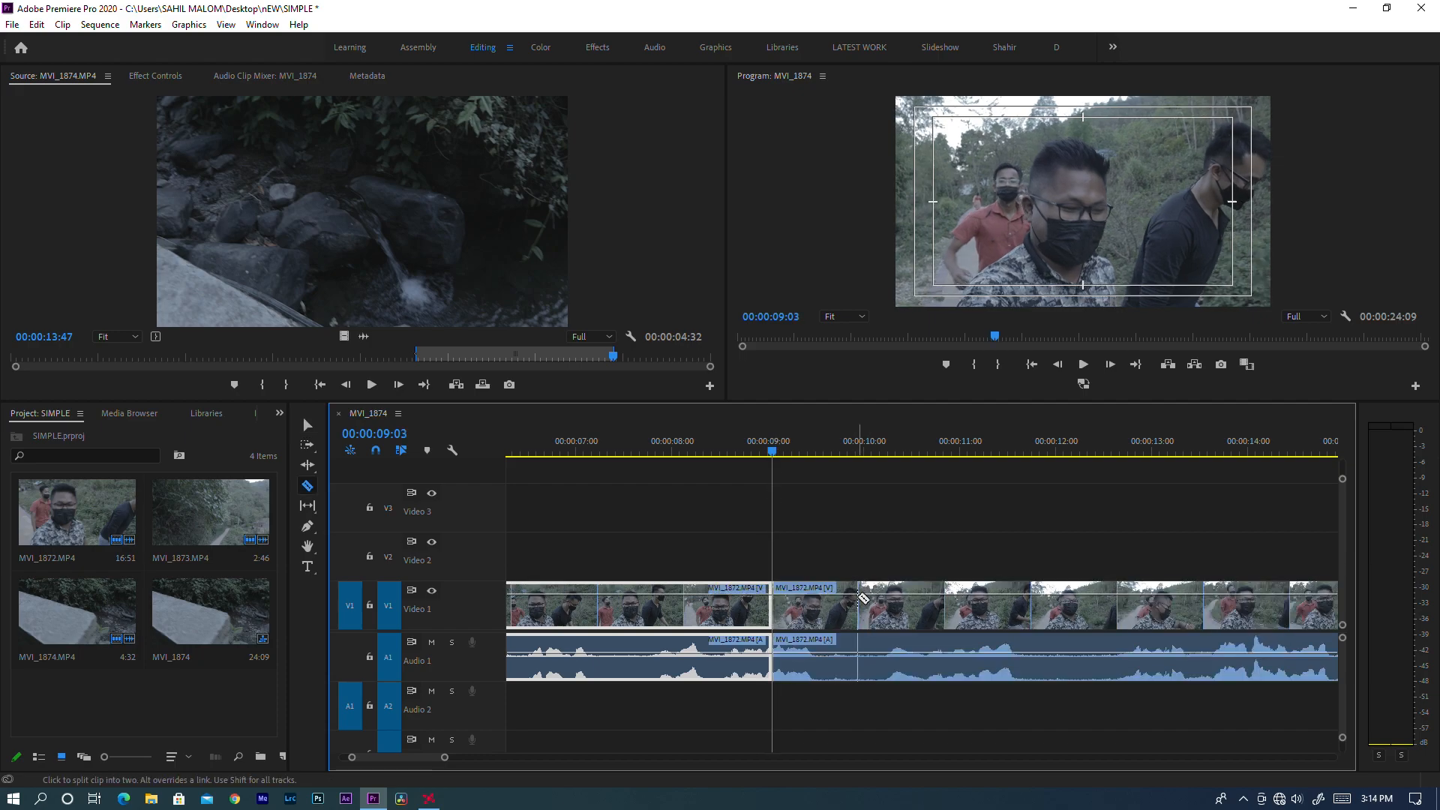
Try deleting the short middle piece of MVI_1872.MP4 and ripple deleting its gap, and undo both
key("v")
left_click(819, 618)
key("Delete")
right_click(821, 619)
left_click(878, 630)
key("ctrl+z")
left_click(844, 599)
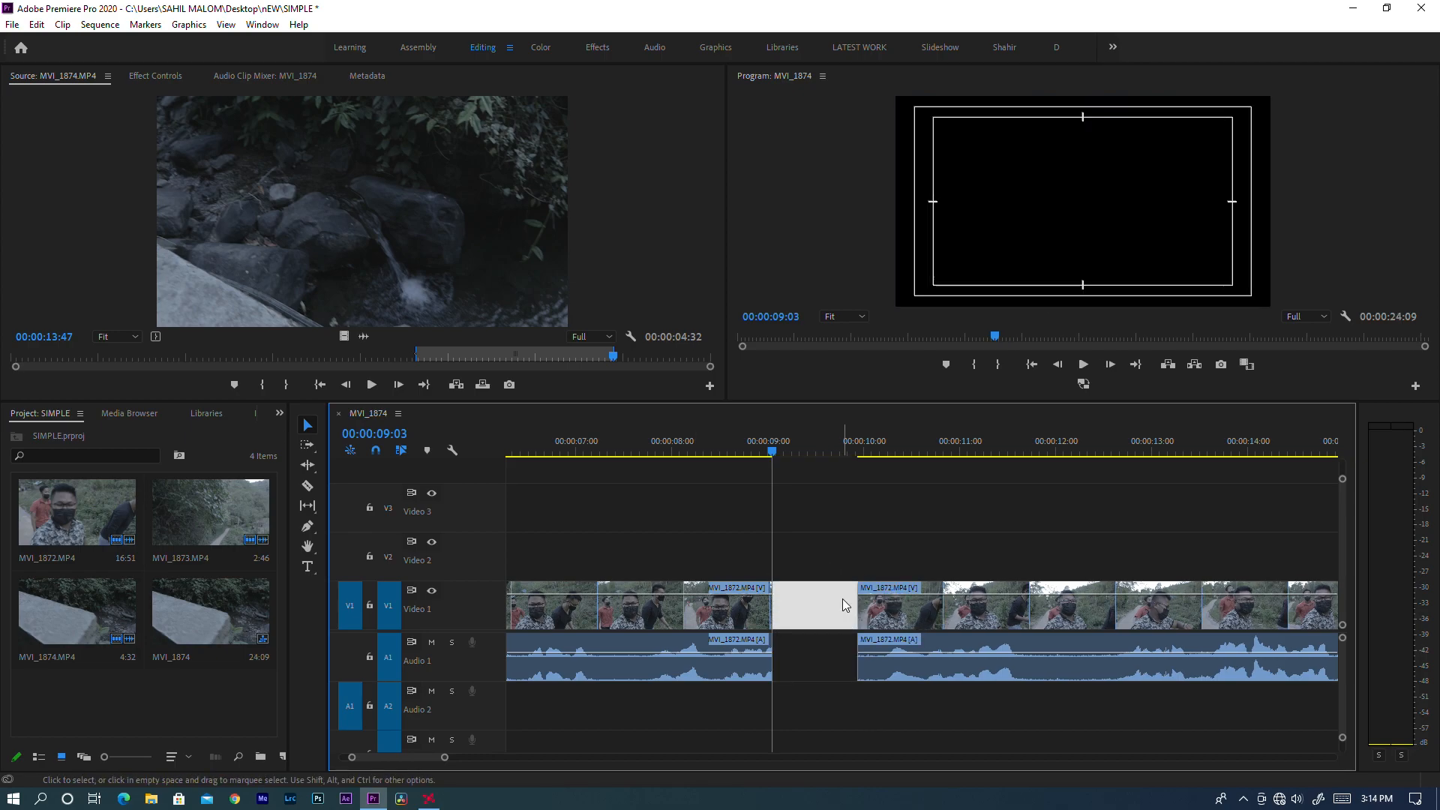
key("ctrl+z")
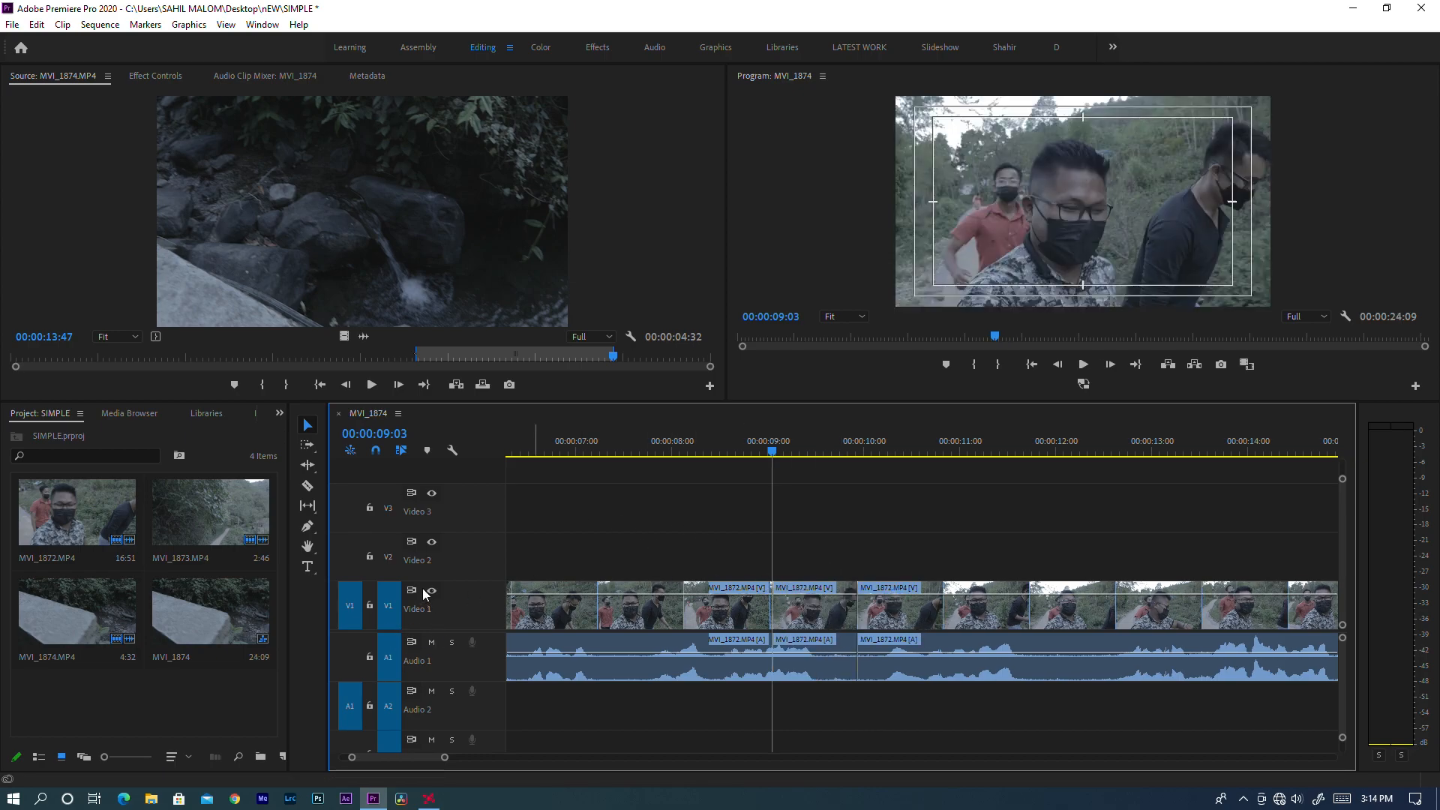
Enlarge the timeline area and move only the first MVI_1872.MP4 piece's audio down to the Audio 2 track
scroll(448, 650, "down", 2)
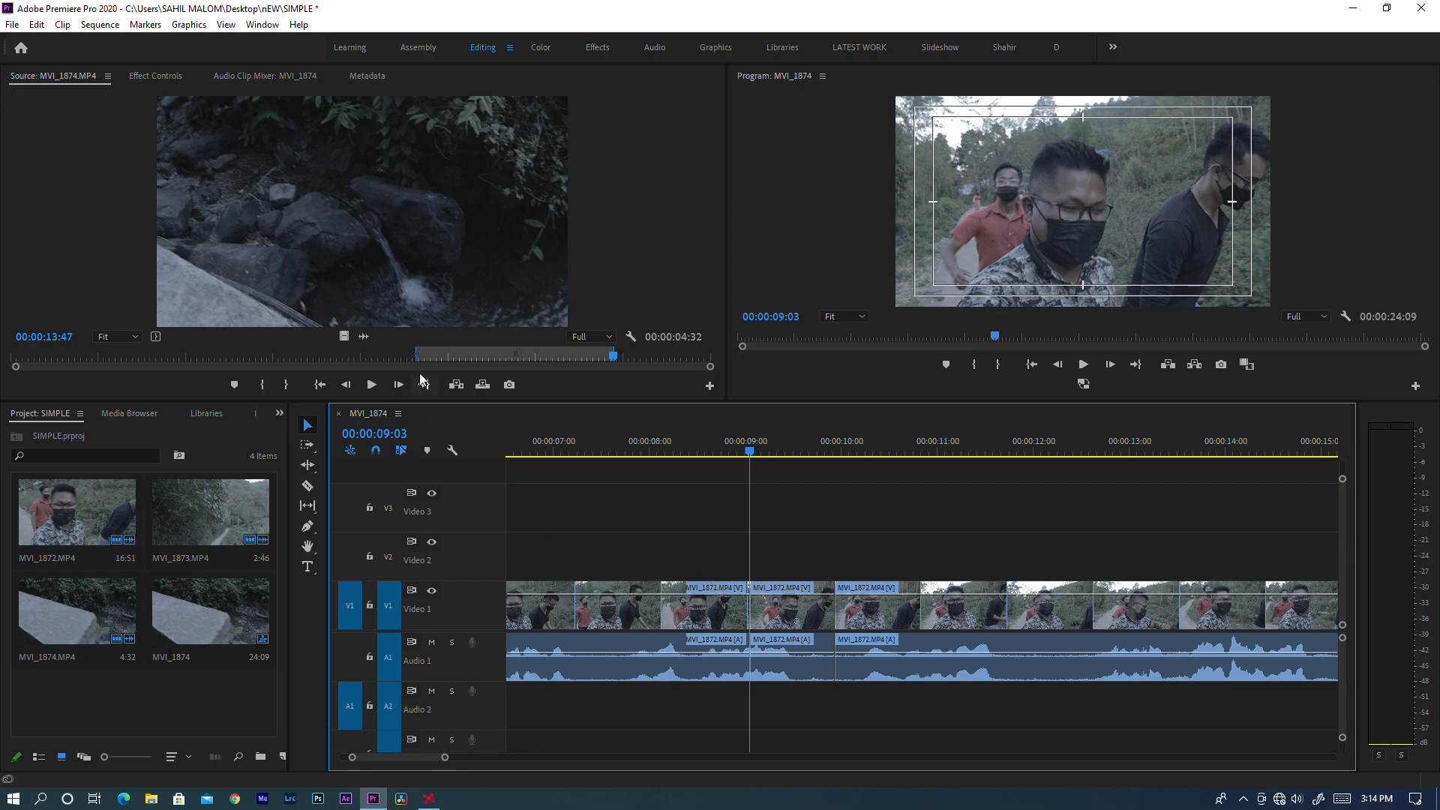
left_click_drag(407, 394, 406, 264)
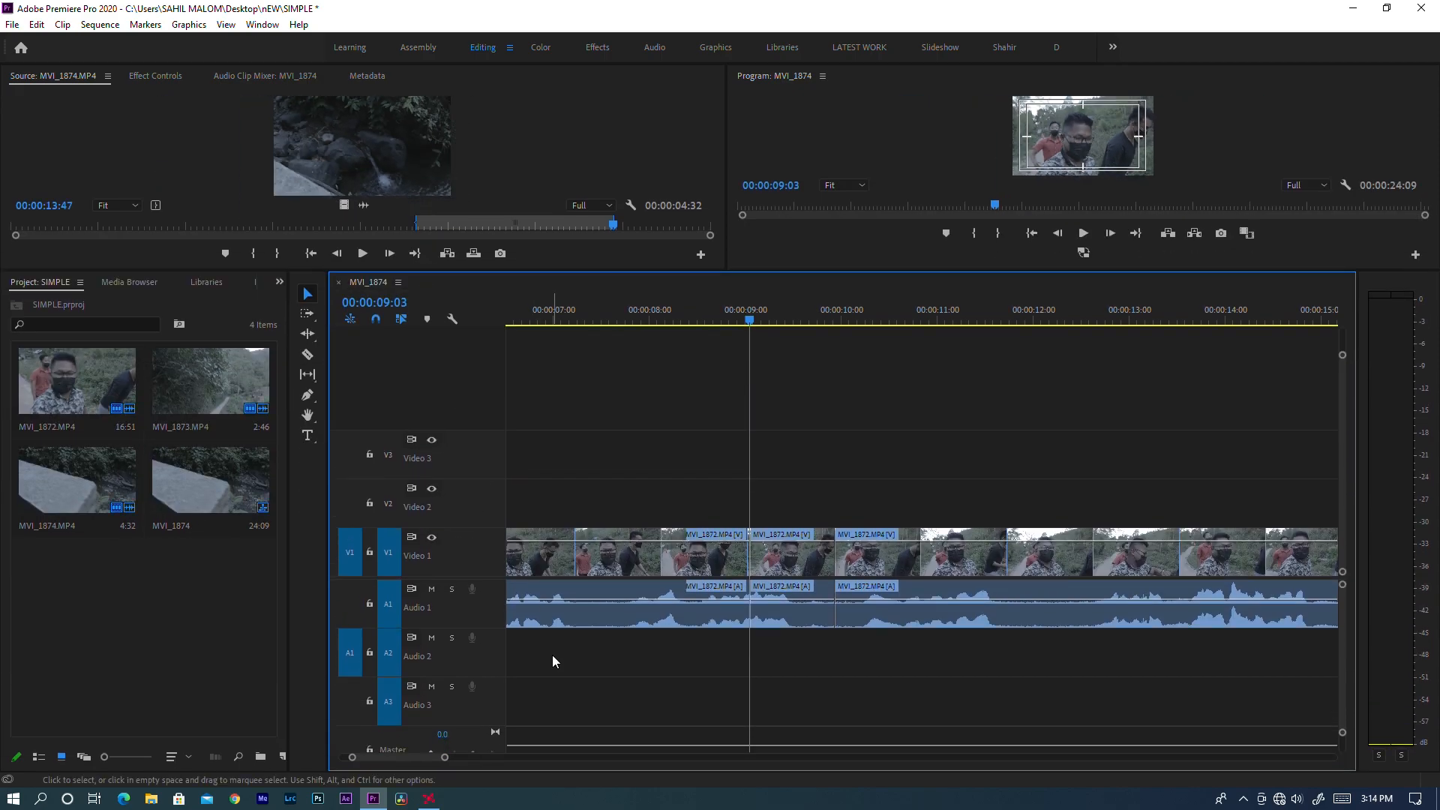
left_click(561, 624)
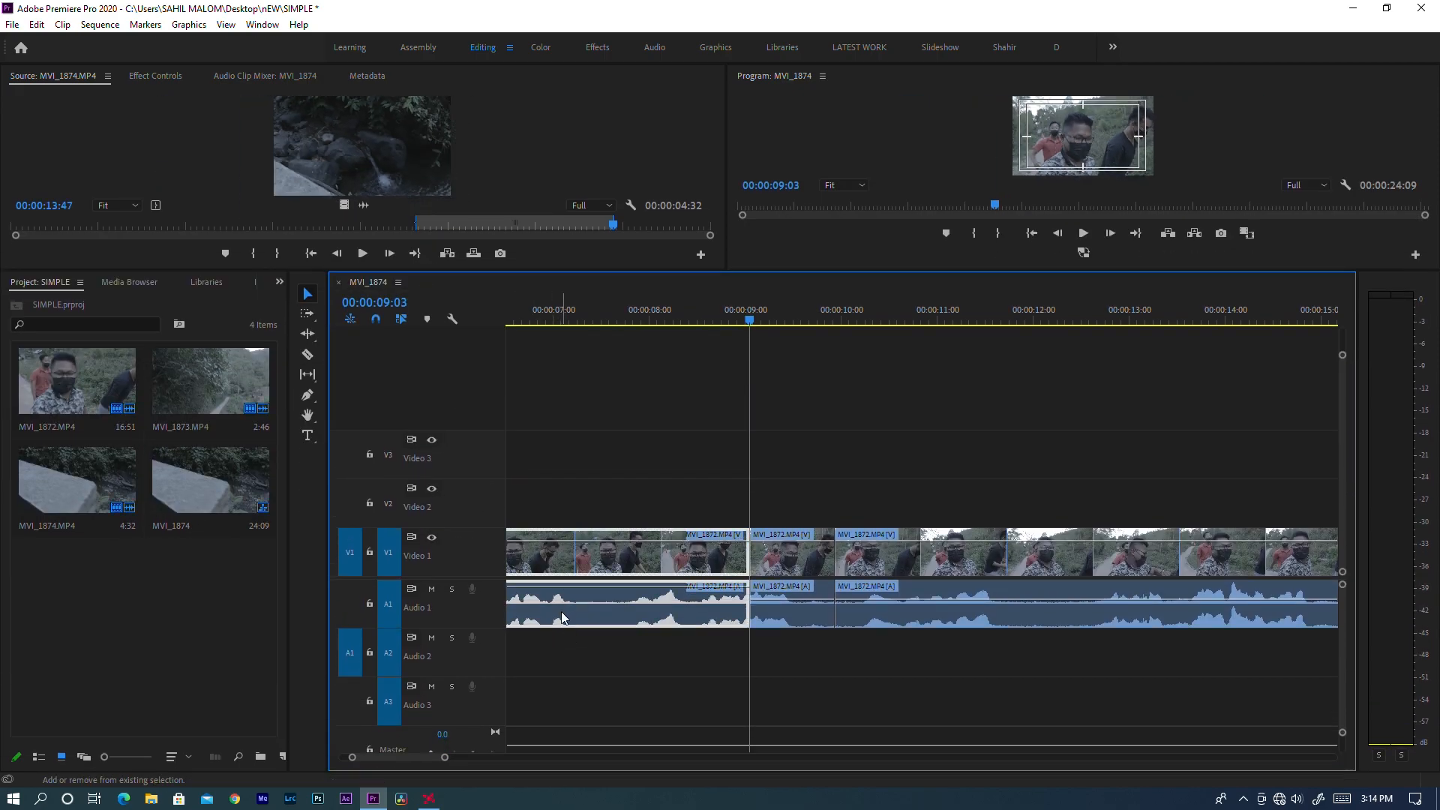
left_click_drag(580, 624, 579, 673)
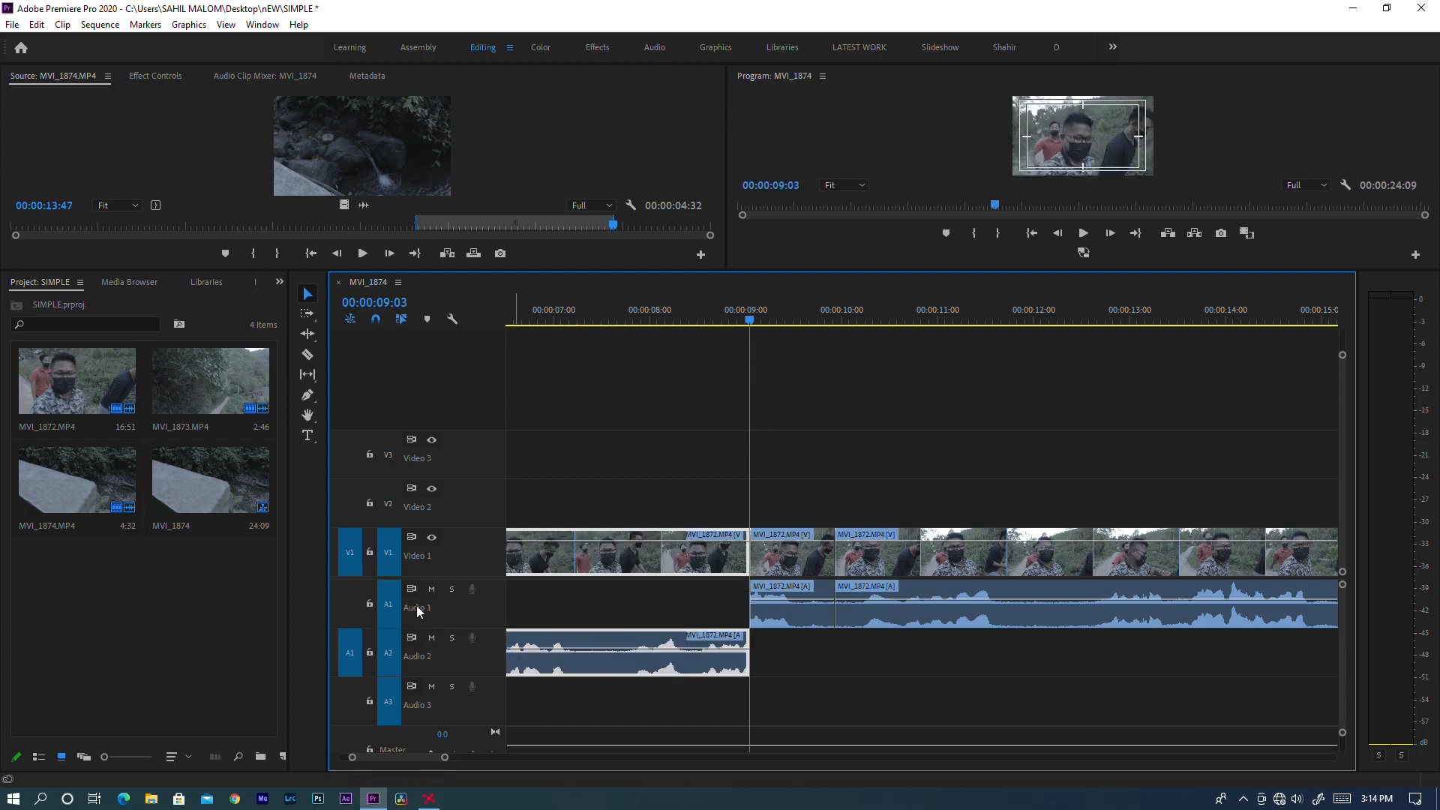
Compare playback from 00:00:06:52 with the Audio 2 track muted and unmuted
left_click_drag(609, 301, 541, 311)
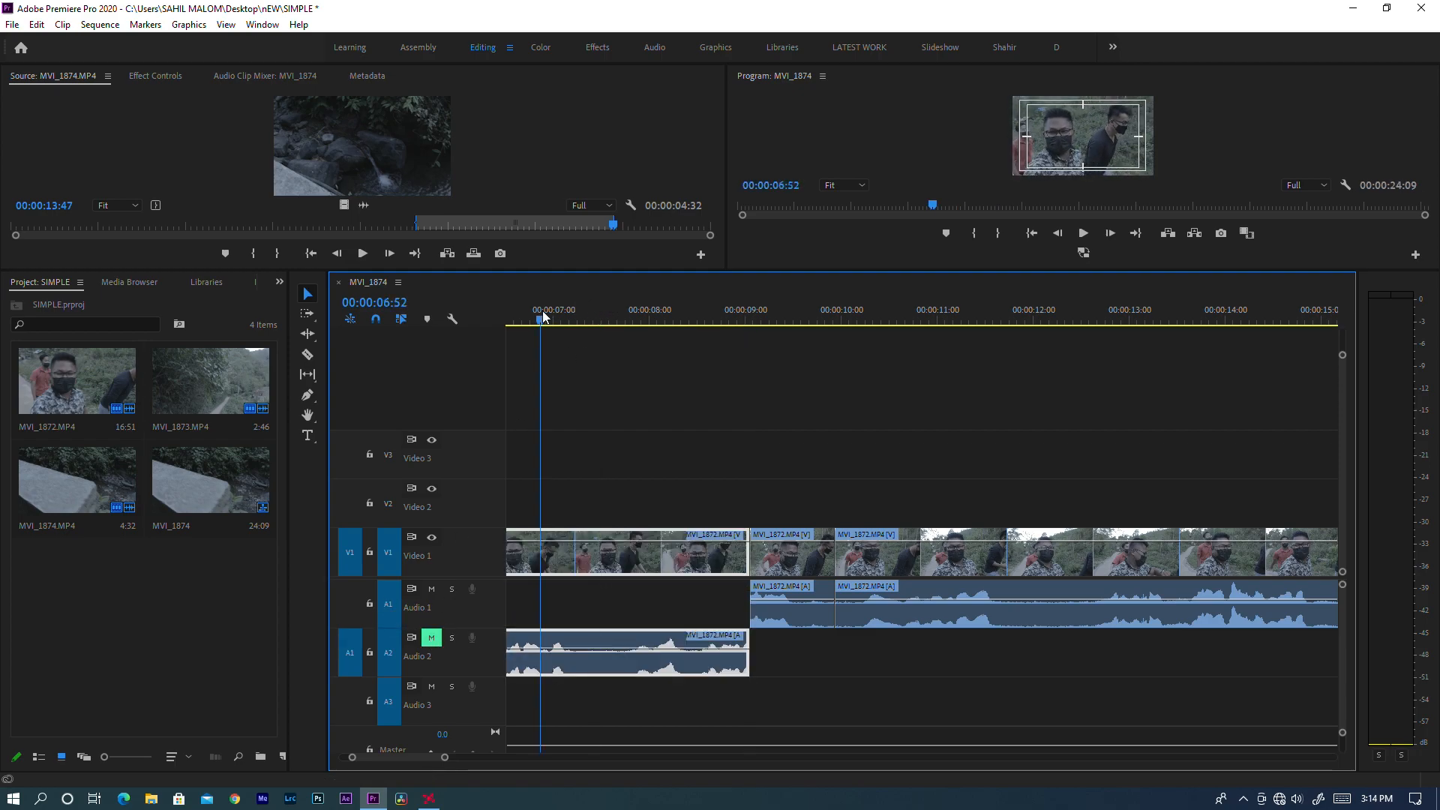
key("space")
key("space")
left_click(435, 641)
key("space")
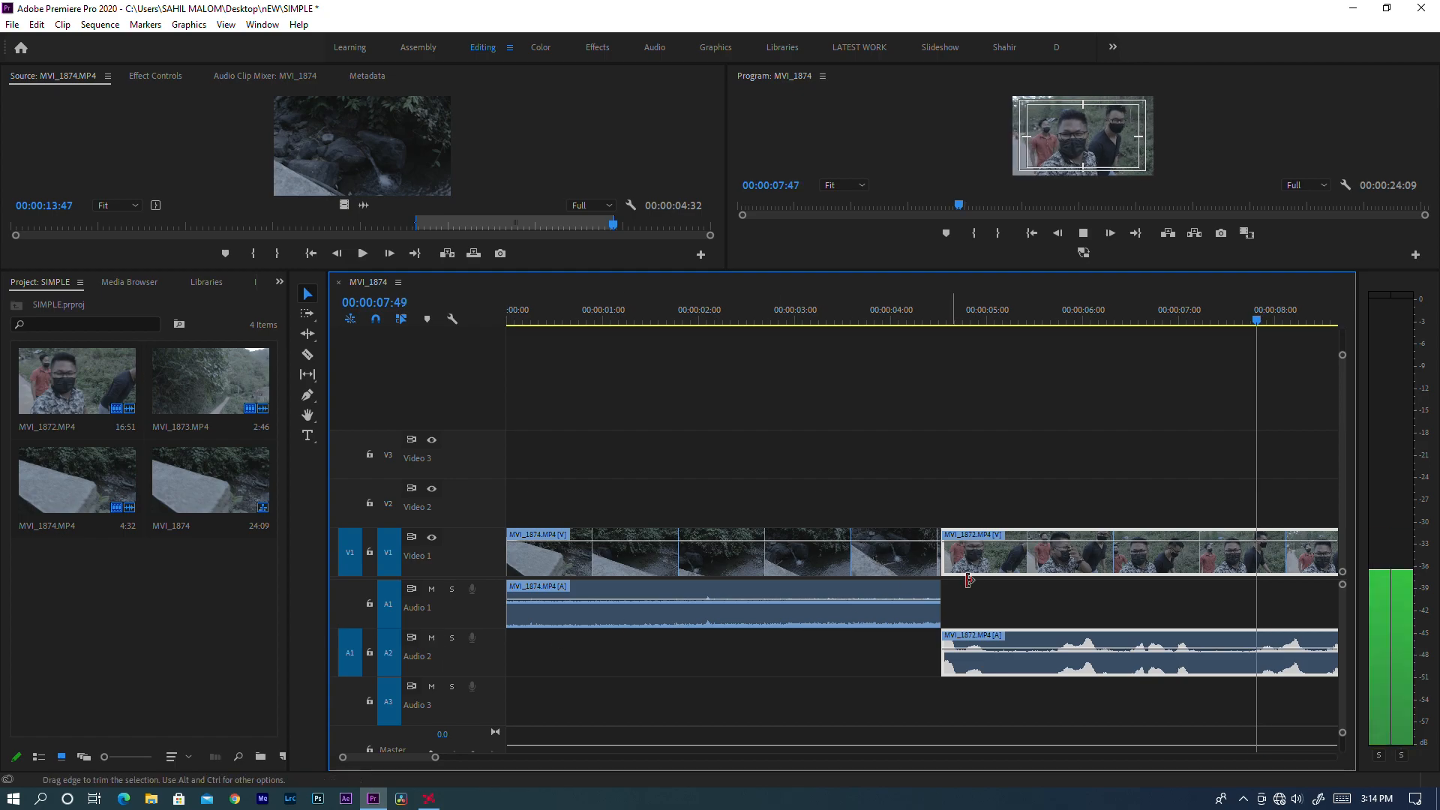
Move the first MVI_1872.MP4 piece to the sequence start over MVI_1874.MP4 and shift the remaining clips back against it
scroll(998, 579, "down", 5)
key("minus")
key("minus")
left_click_drag(650, 659, 541, 660)
left_click_drag(815, 553, 687, 553)
left_click_drag(1036, 553, 906, 554)
Copy the MVI_1872.MP4 audio from Audio 1 to the start of Audio 3 and play the sequence from the beginning
left_click_drag(892, 320, 506, 405)
left_click_drag(658, 623, 537, 707)
key("space")
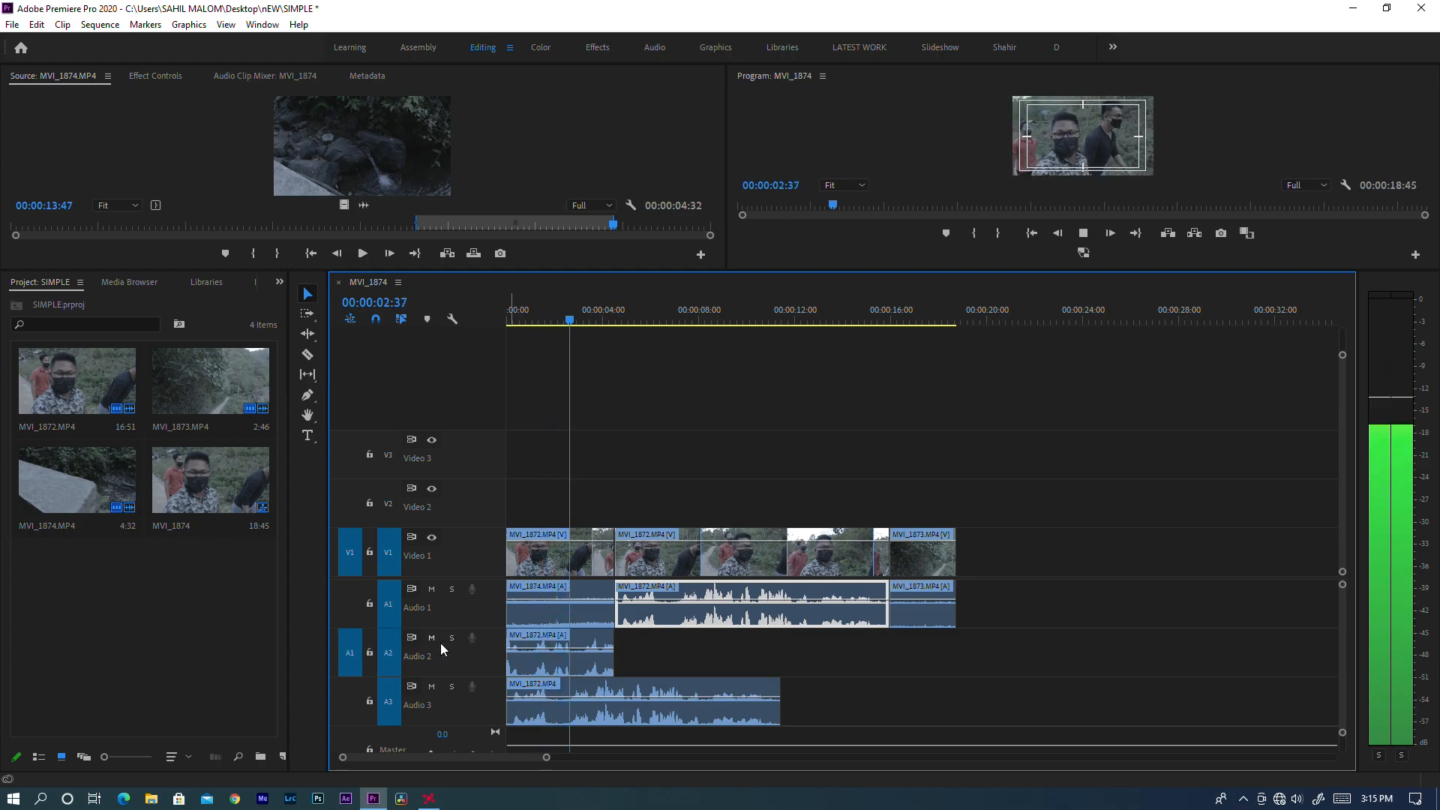
key("space")
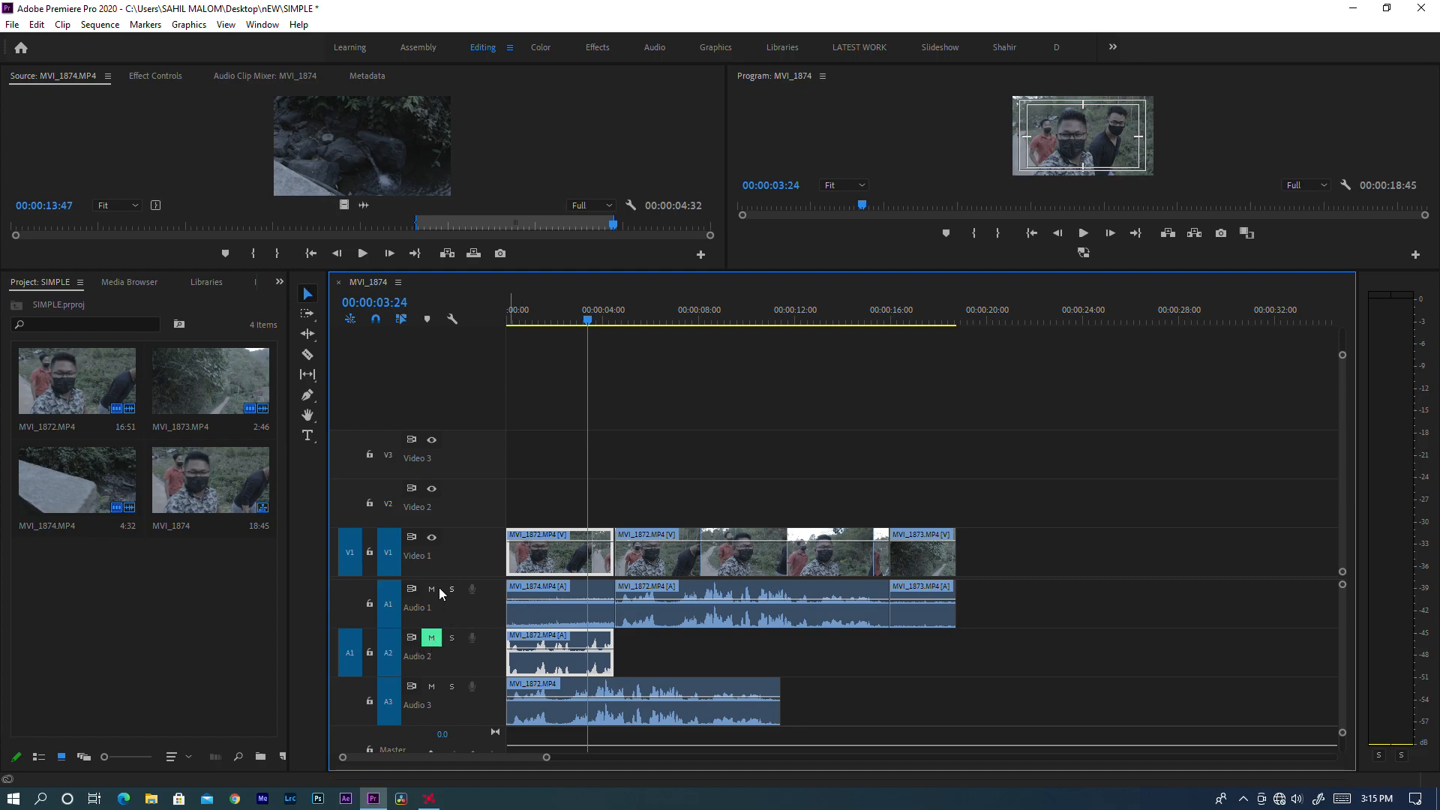
Solo the Audio 2 track and play the sequence from the beginning
left_click(551, 624)
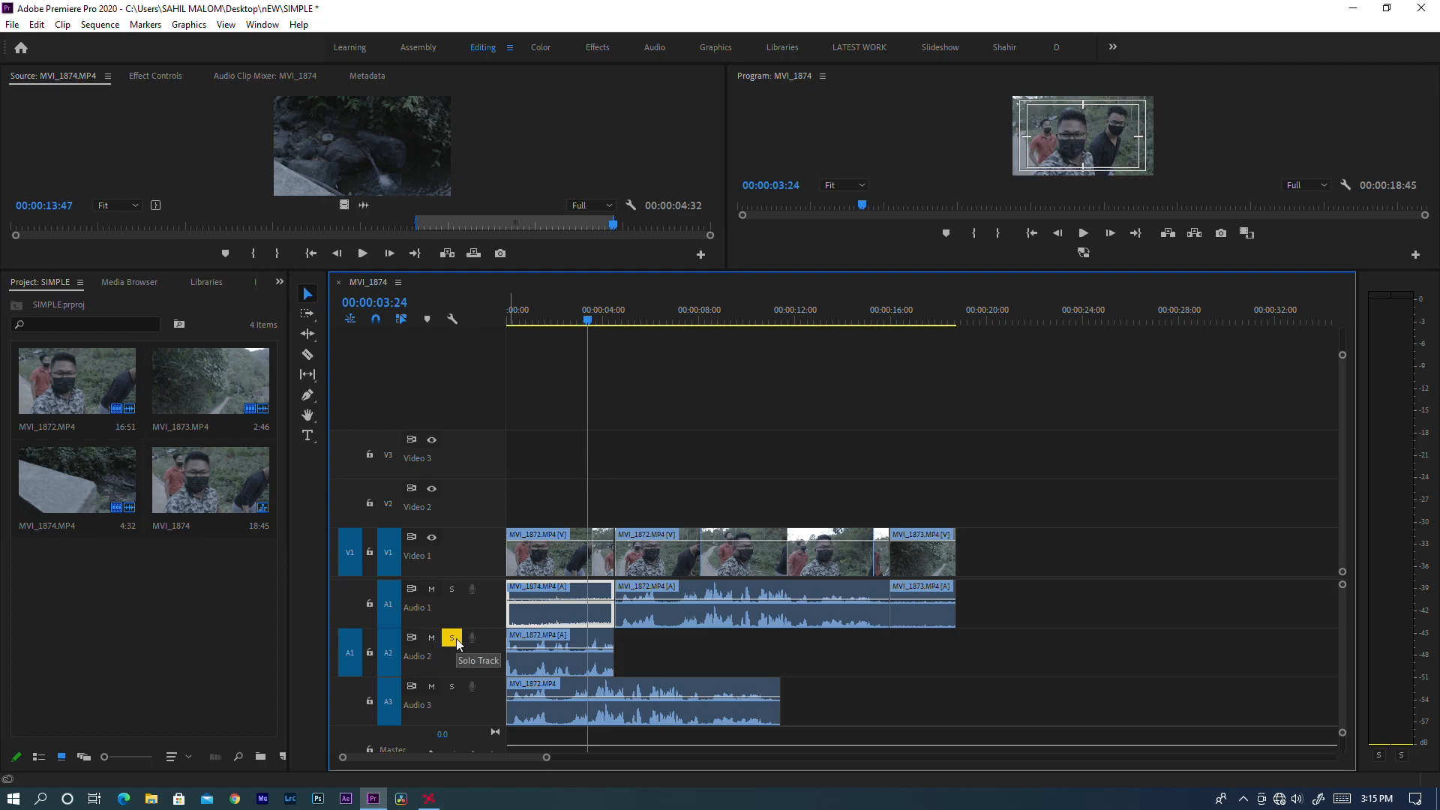
key("Home")
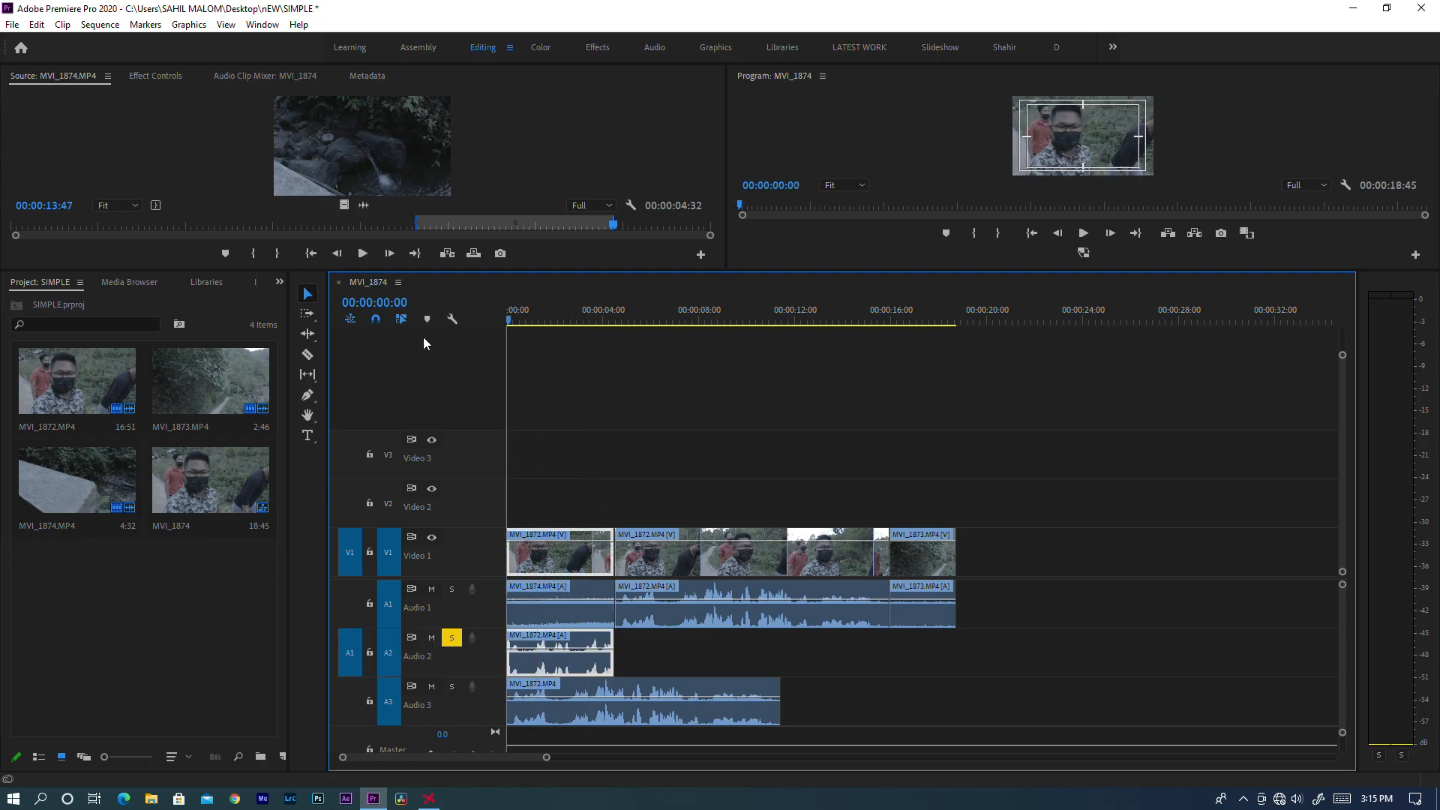
key("space")
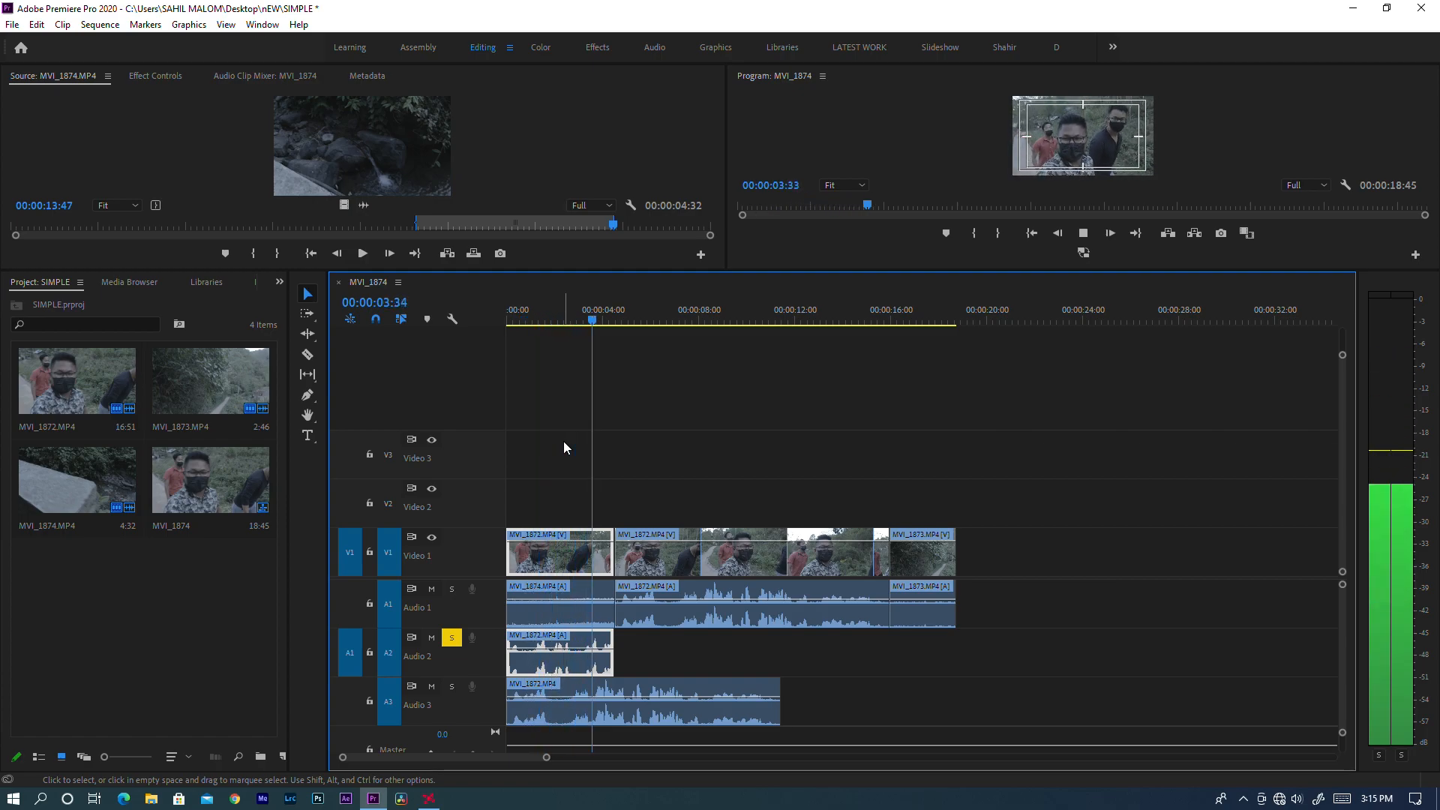
key("space")
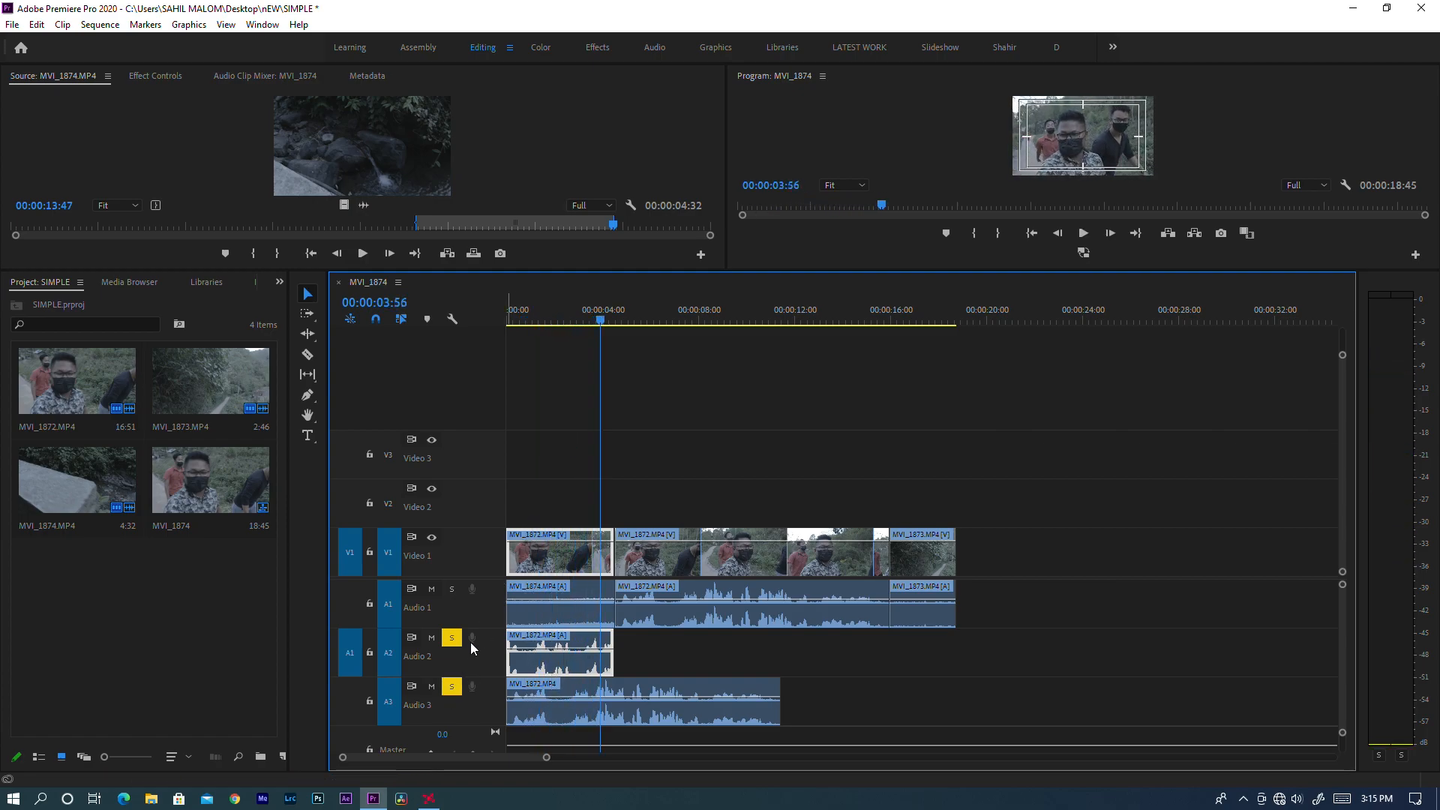
Solo Audio 3 together with Audio 2 and replay the sequence from the beginning
key("space")
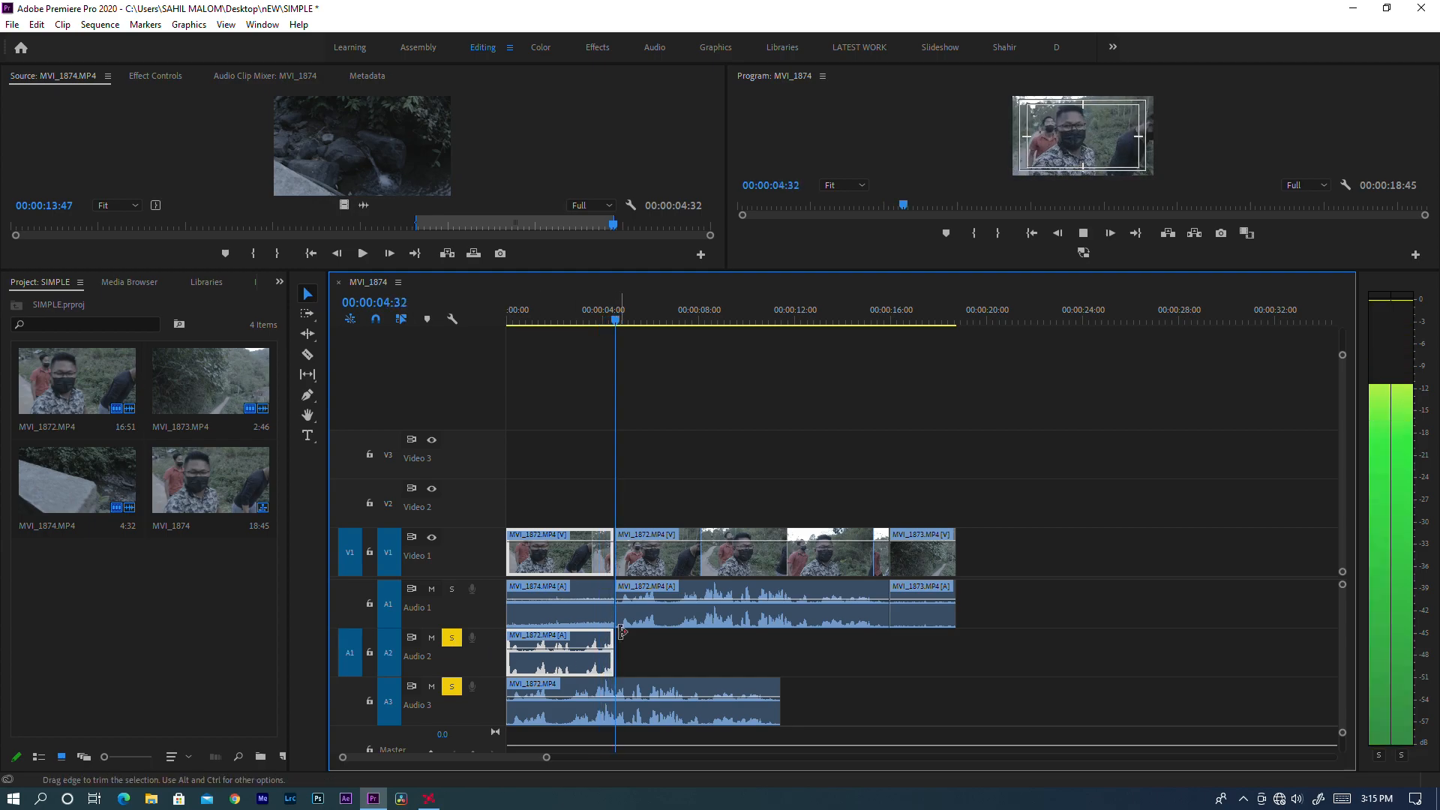
key("Home")
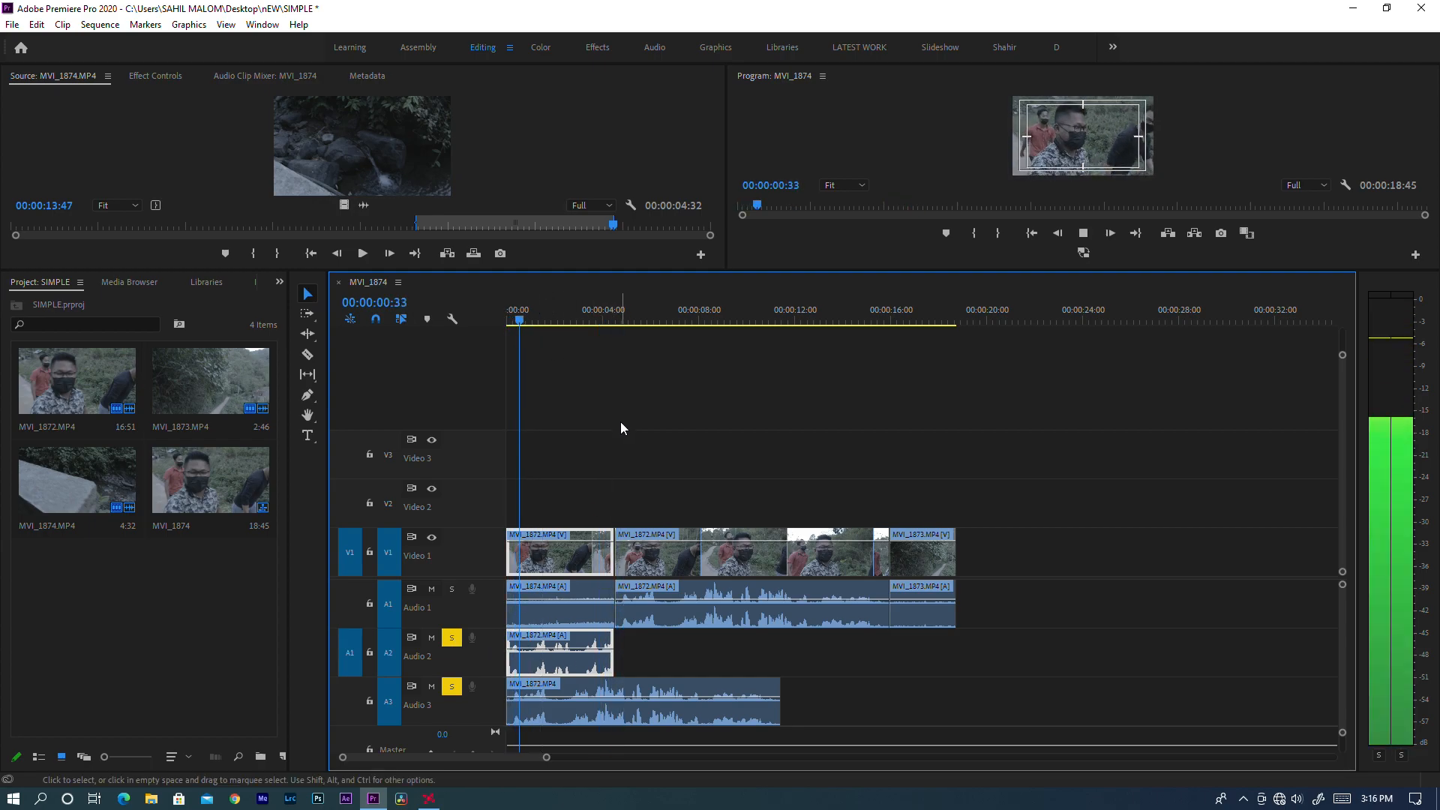
key("space")
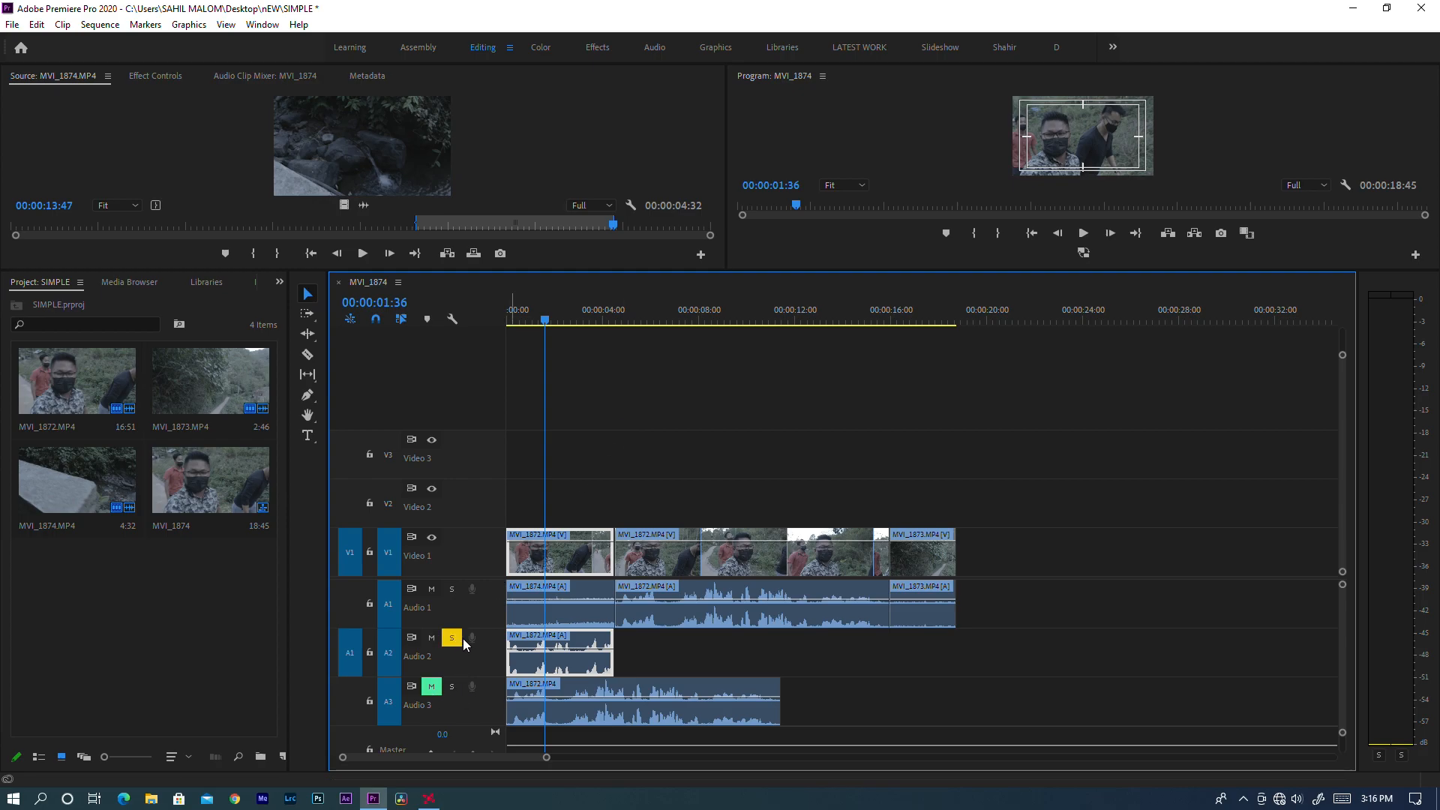
Listen with Audio 2 soloed and Audio 3 muted, and clear both track settings
key("space")
key("space")
left_click(452, 637)
left_click(432, 686)
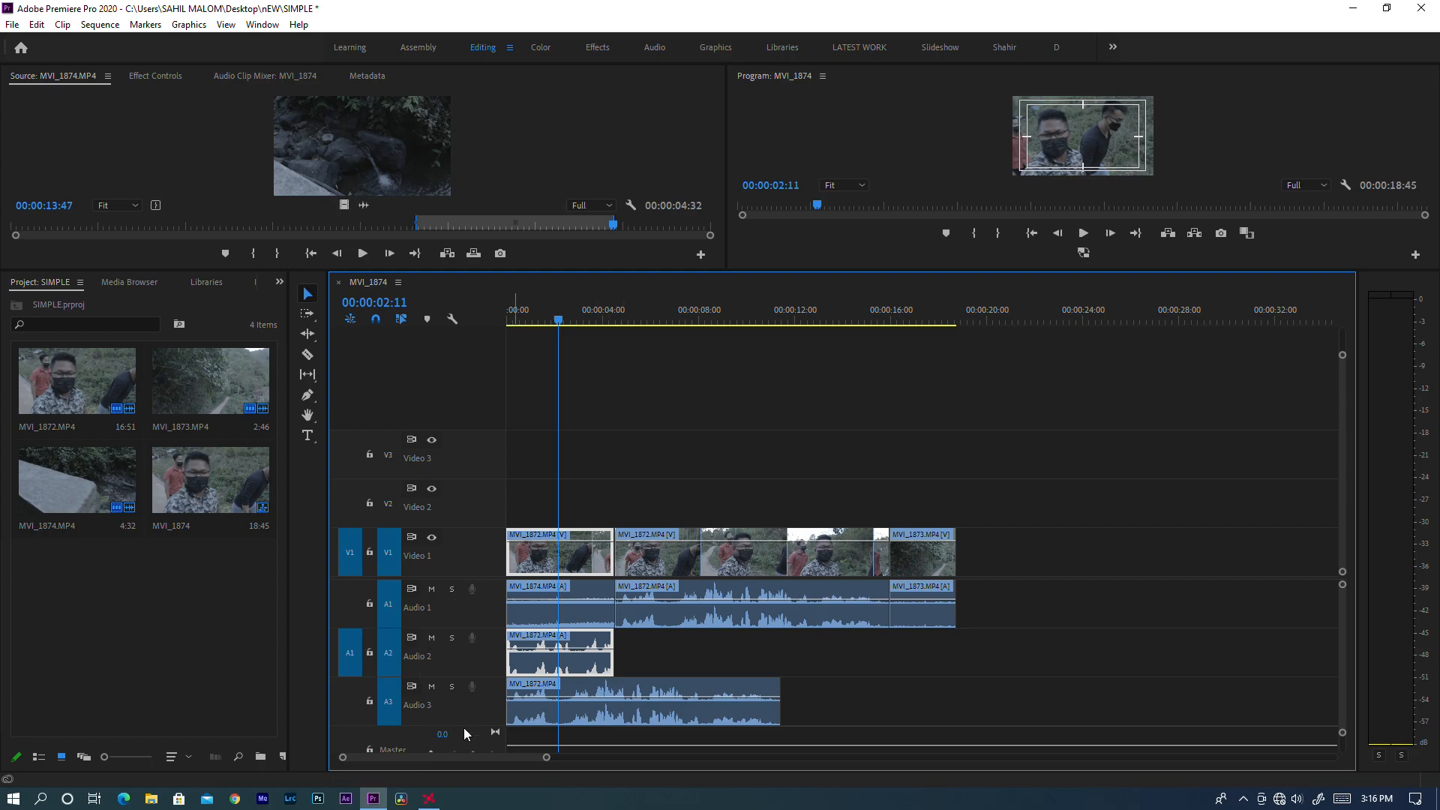
Enlarge the audio track area, move the MVI_1872.MP4 audio copy from Audio 3 down to Audio 6, and delete it
left_click_drag(385, 578, 385, 494)
left_click(576, 629)
left_click_drag(576, 629, 600, 687)
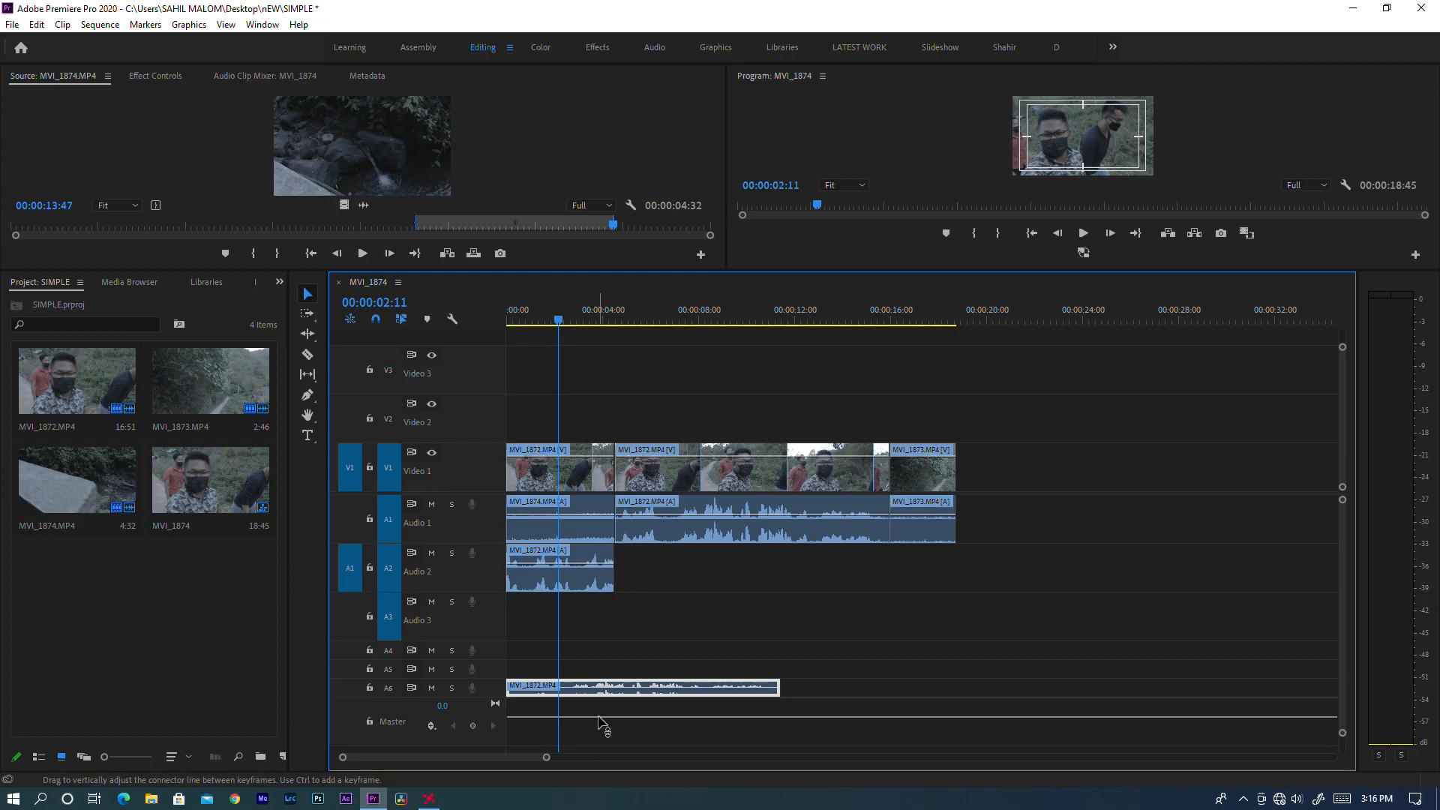
left_click_drag(585, 694, 589, 638)
key("Delete")
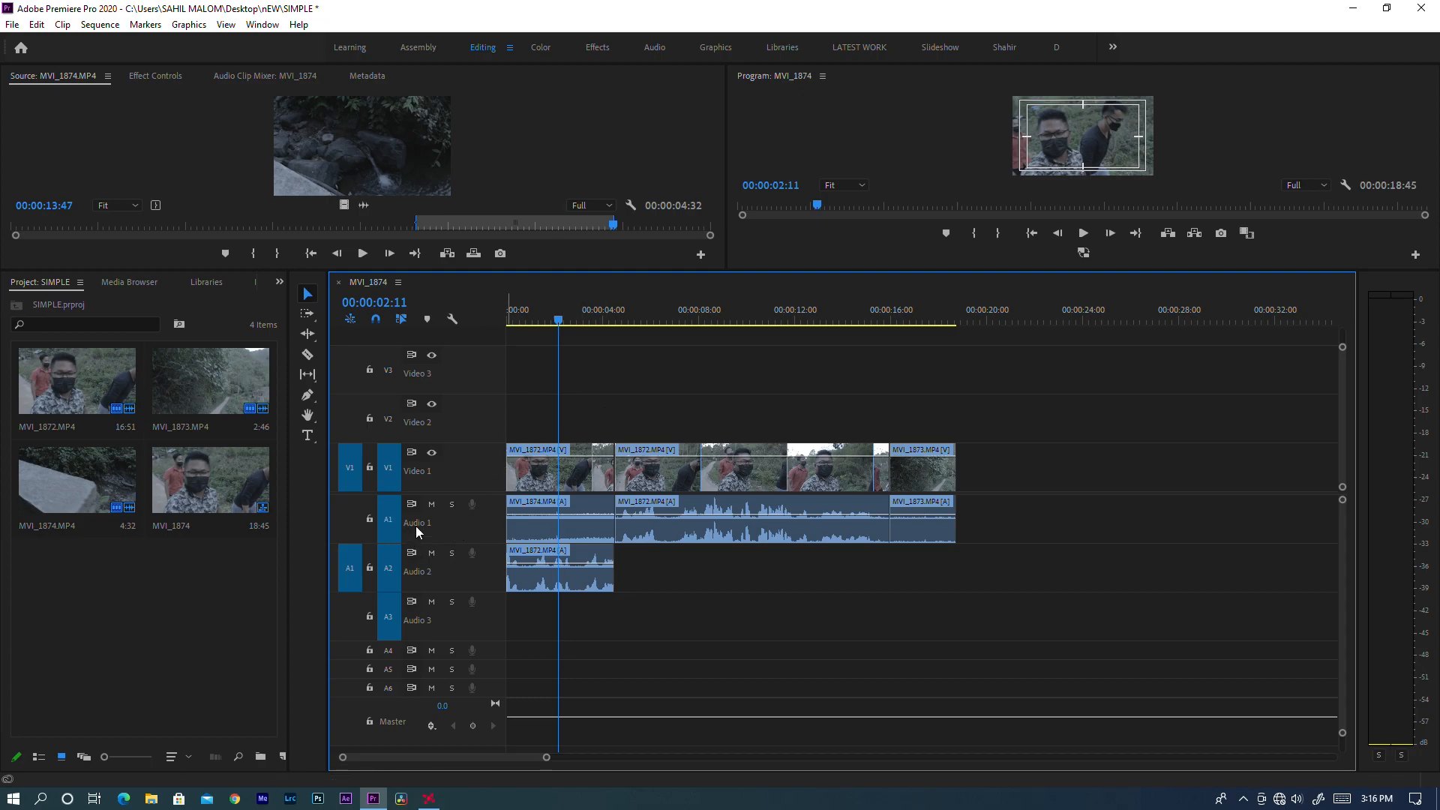
Toggle Video 1's output off and on, and move the second MVI_1872.MP4 piece to Video 2, starting at 00:00:02:11 over the first piece
left_click(432, 454)
left_click(432, 454)
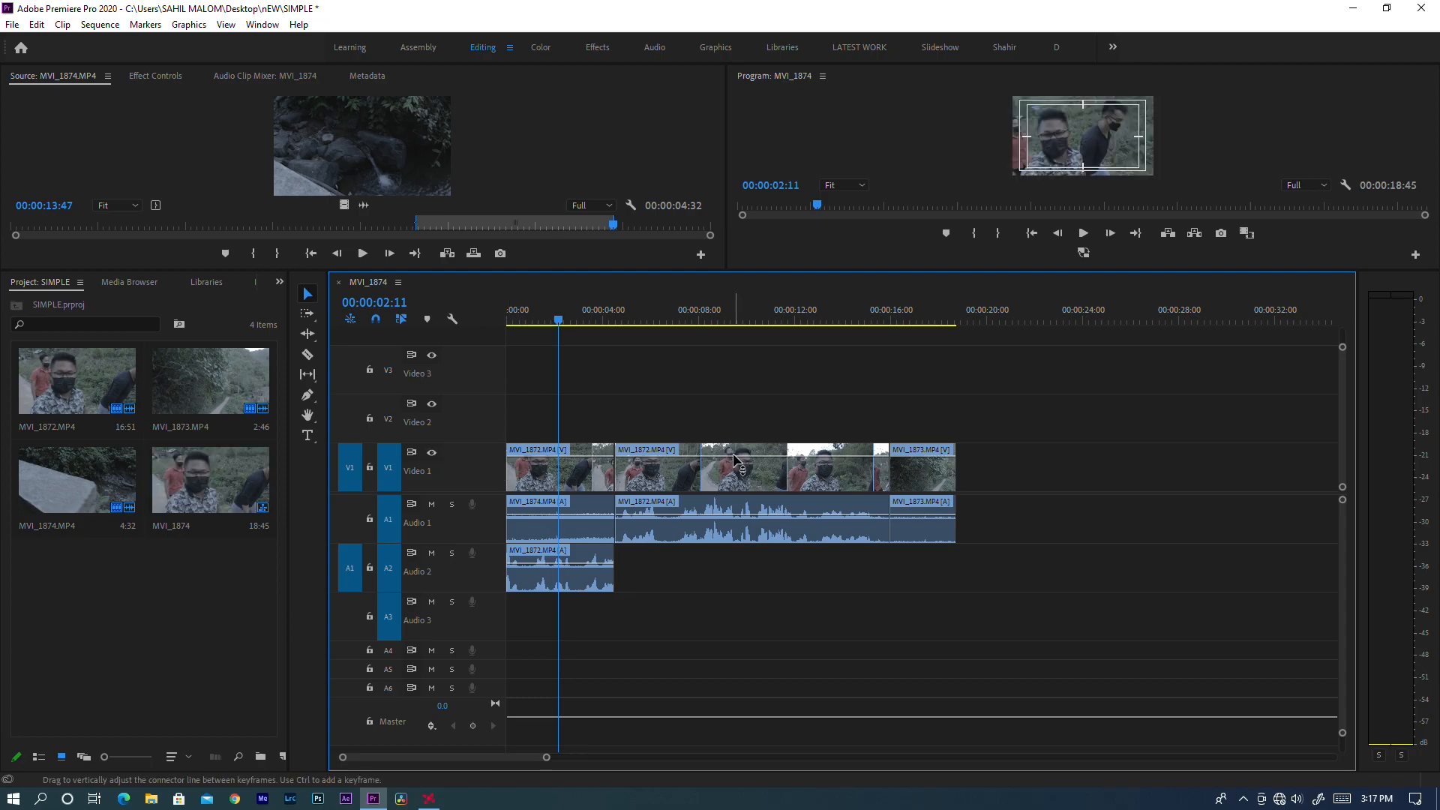
left_click(682, 460)
left_click_drag(681, 461, 617, 437)
left_click_drag(511, 430, 567, 430)
Play the sequence from just before the point where the Video 2 clip overlaps Video 1
left_click(522, 316)
key("b")
key("space")
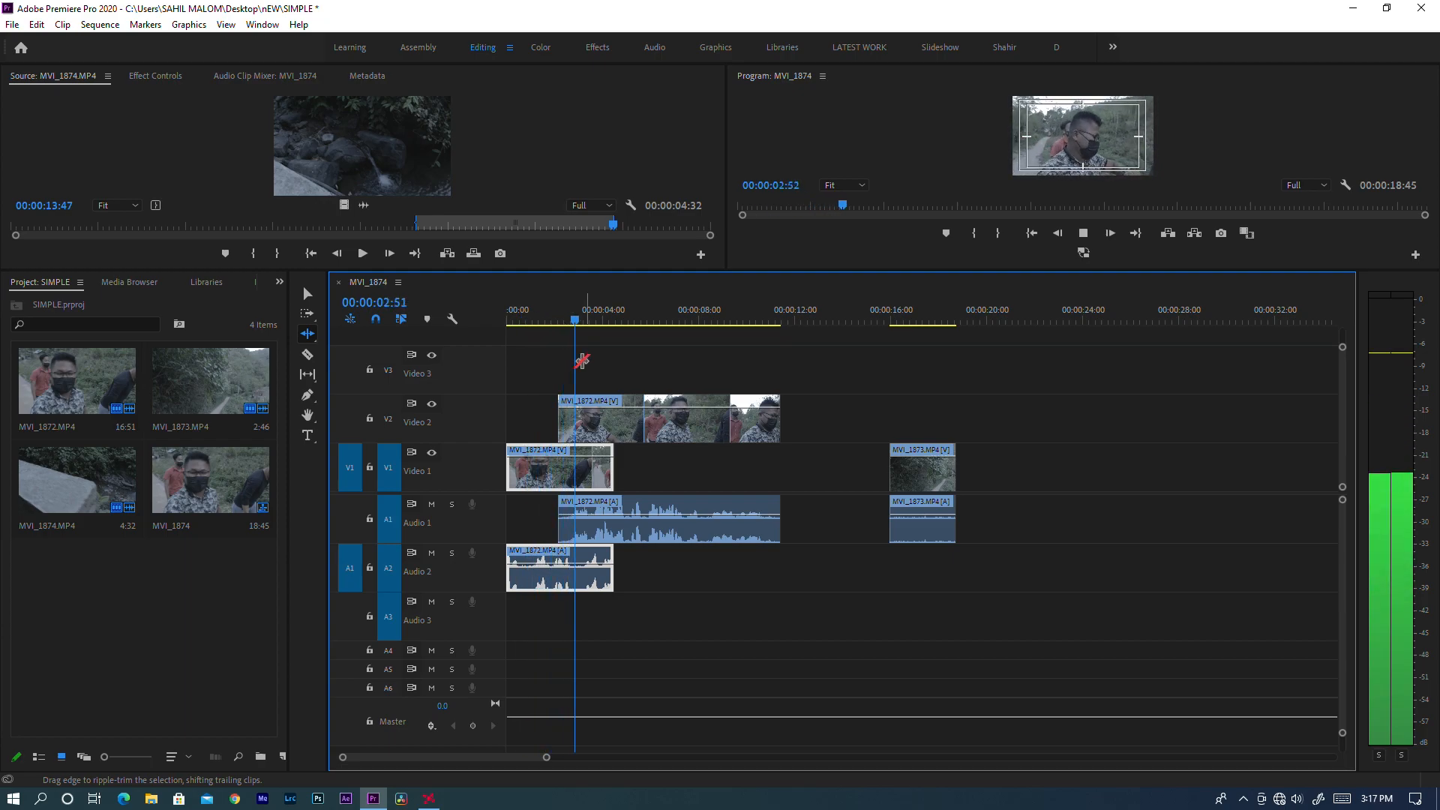
key("space")
key("v")
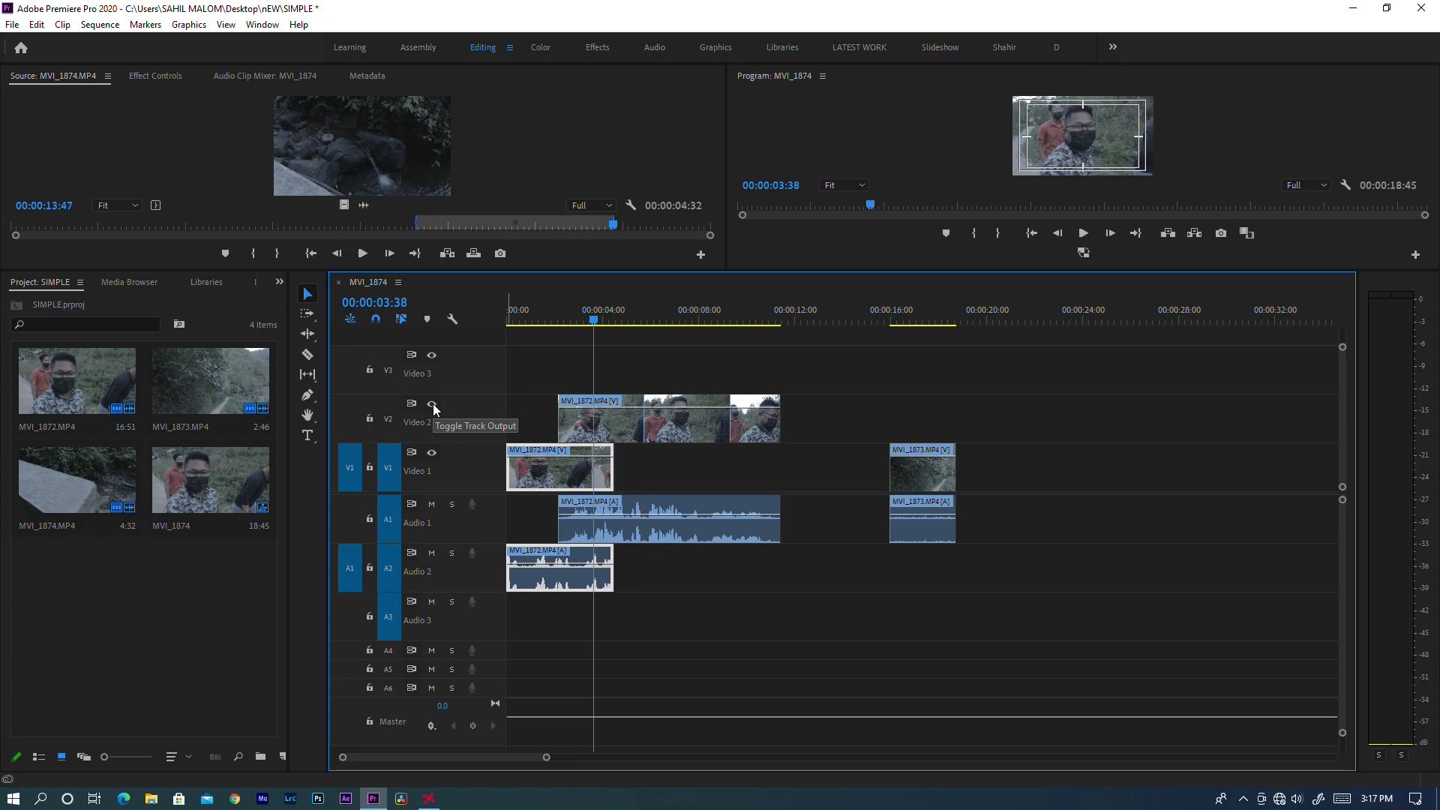
Compare playback of the overlapping clips with the Video 2 track output hidden and shown
left_click(434, 405)
left_click_drag(600, 304, 544, 308)
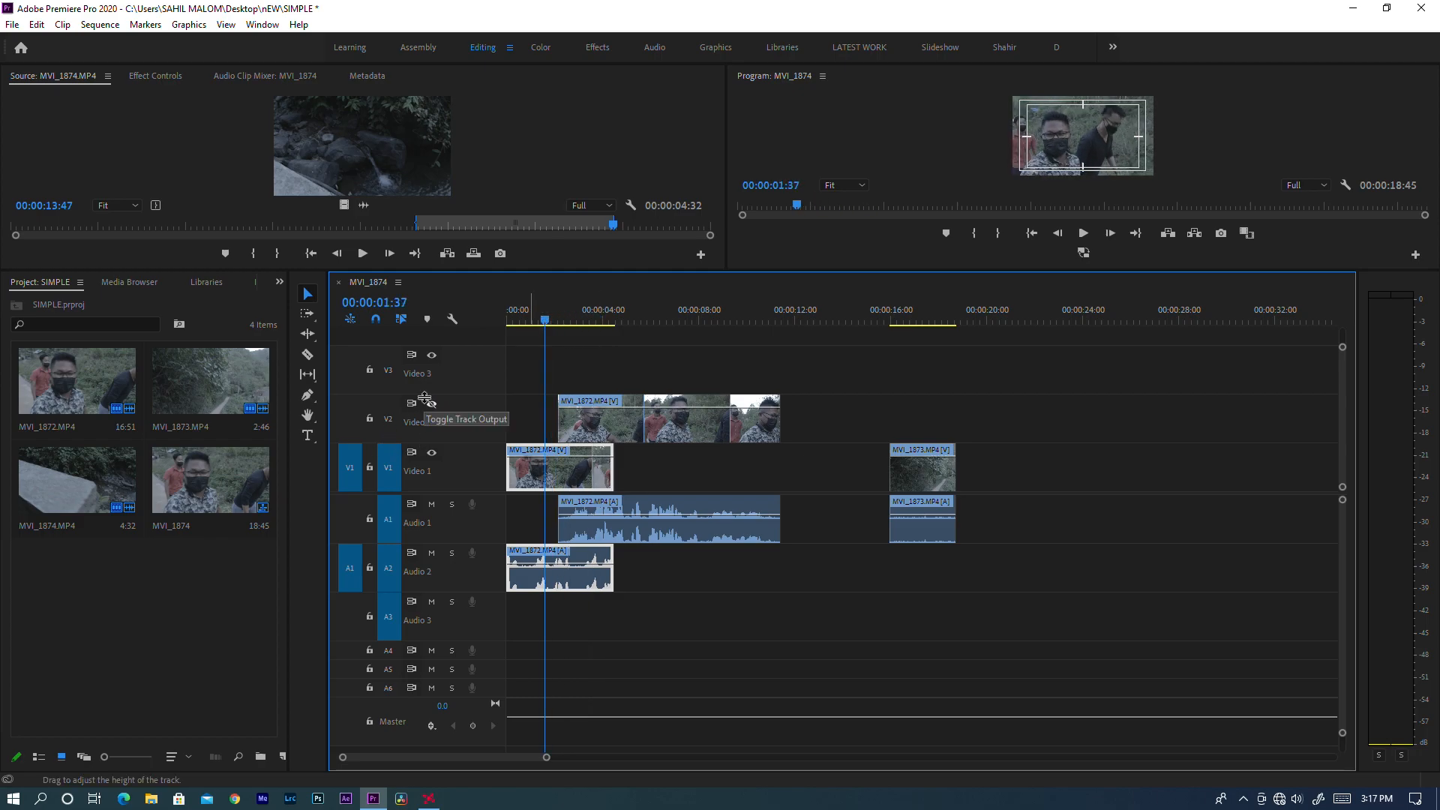
left_click(552, 320)
key("space")
key("b")
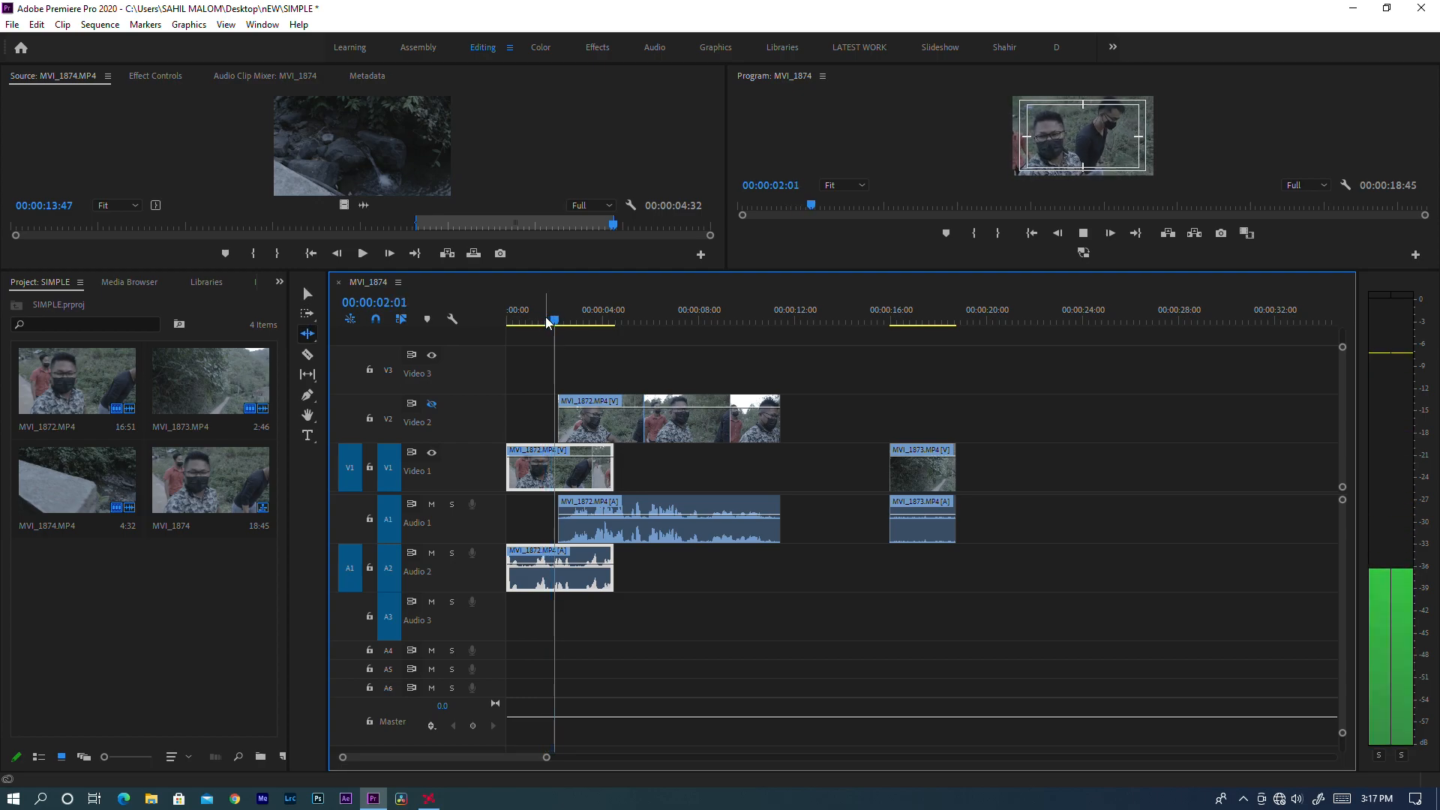
left_click(431, 404)
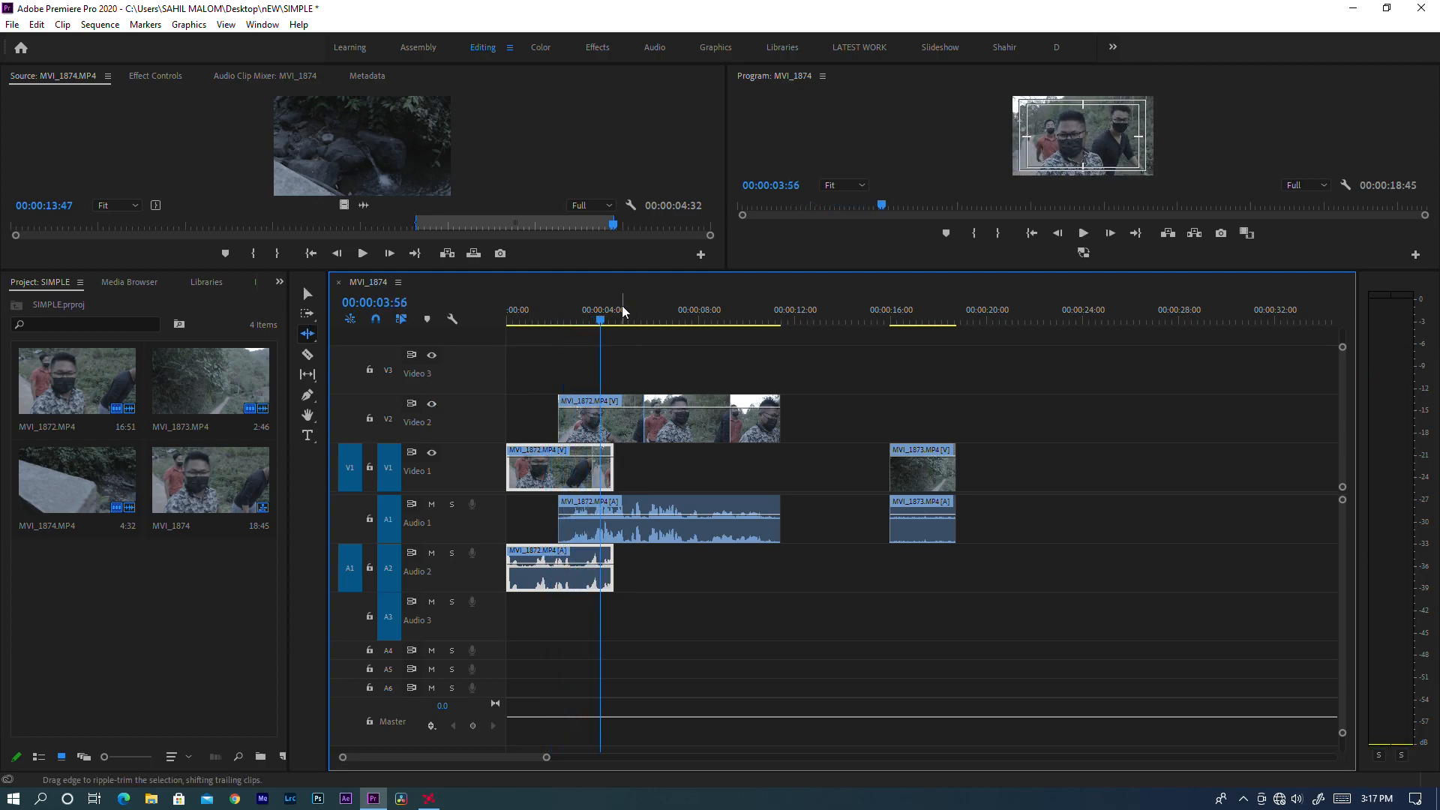
left_click(538, 317)
key("space")
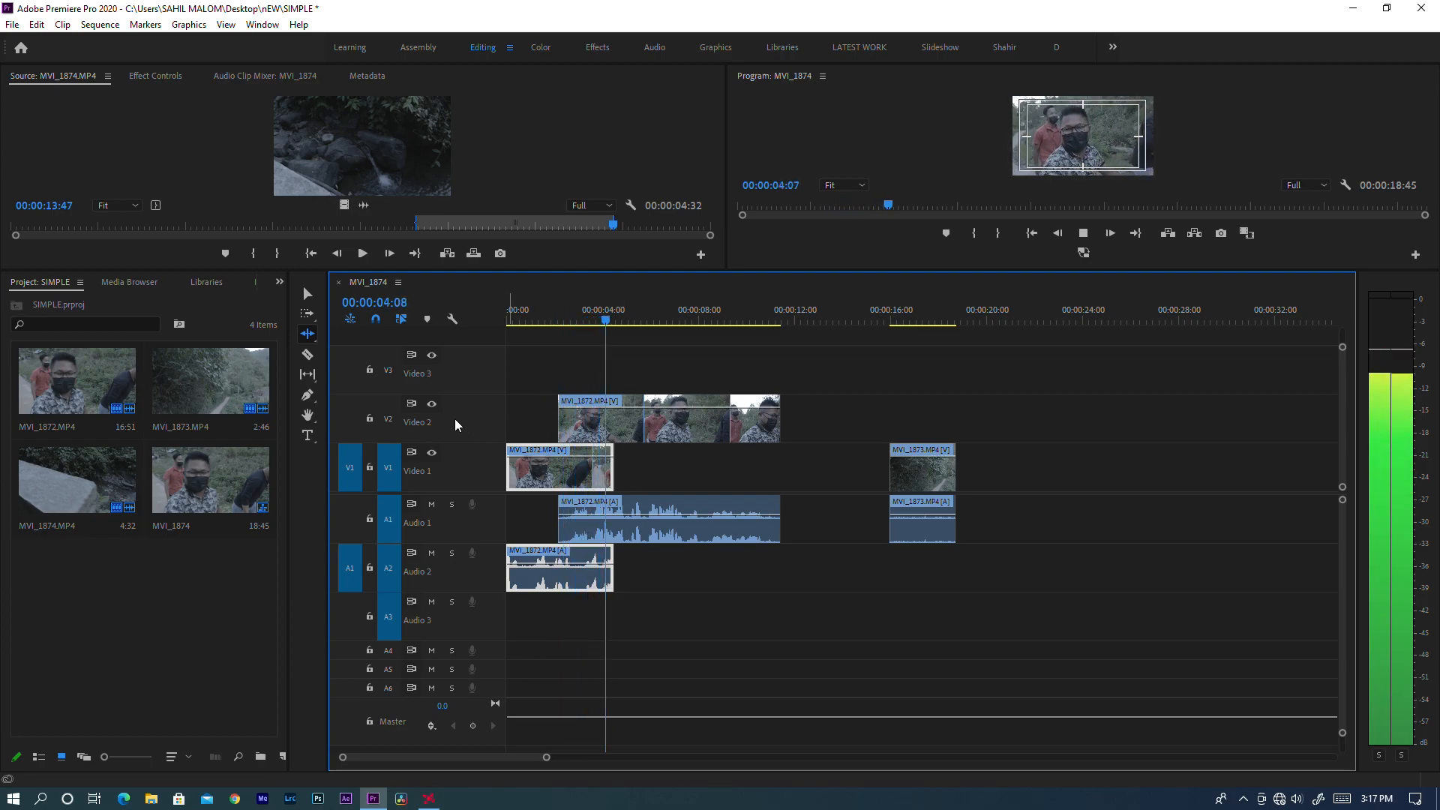
key("space")
Delete the MVI_1872.MP4 piece from Video 2 and move MVI_1873.MP4 there over the end of the Video 1 clip
key("v")
left_click(708, 438)
key("Delete")
left_click_drag(934, 472, 603, 429)
Play through the MVI_1873.MP4 overlap and hide the Video 2 track output during playback
left_click(543, 304)
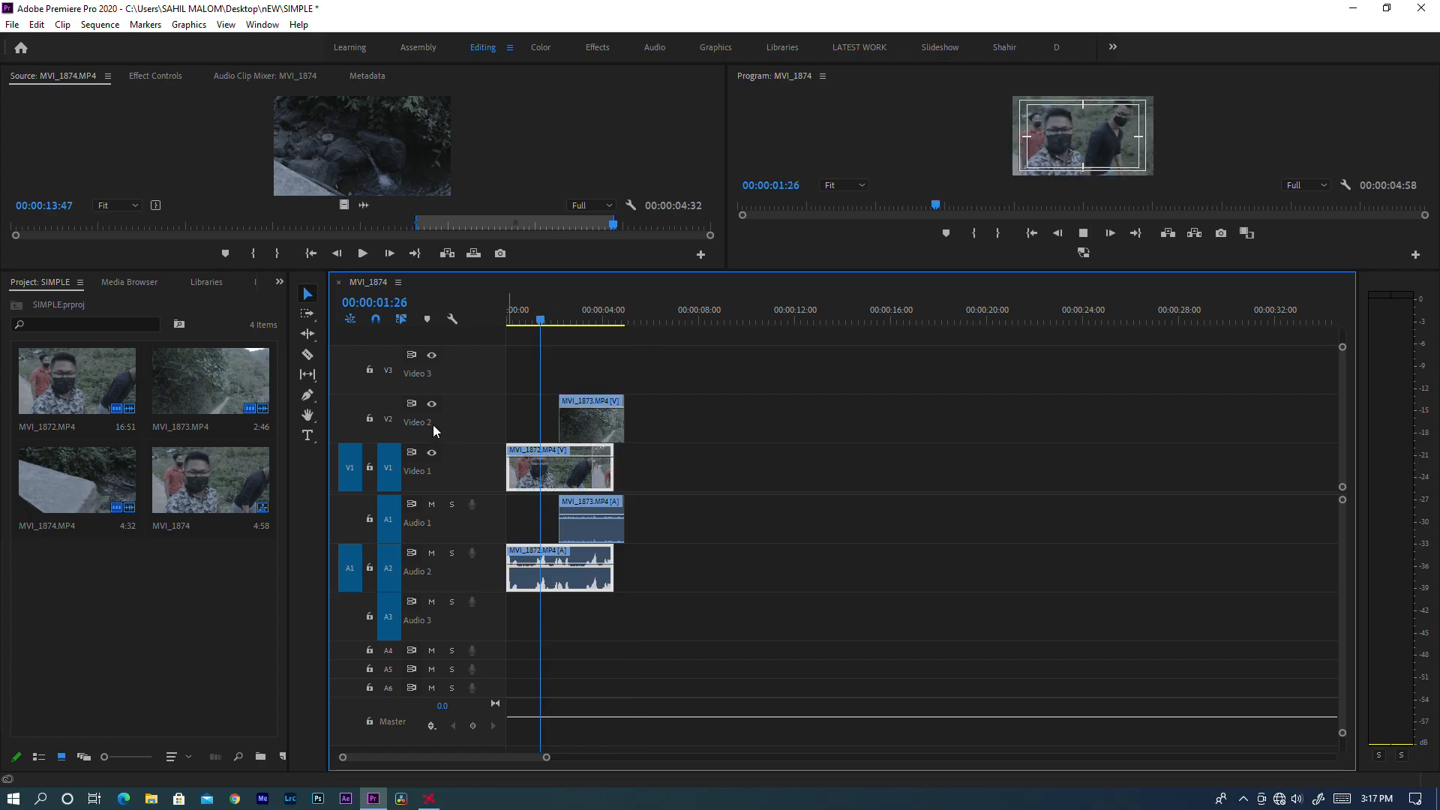
key("space")
left_click(434, 405)
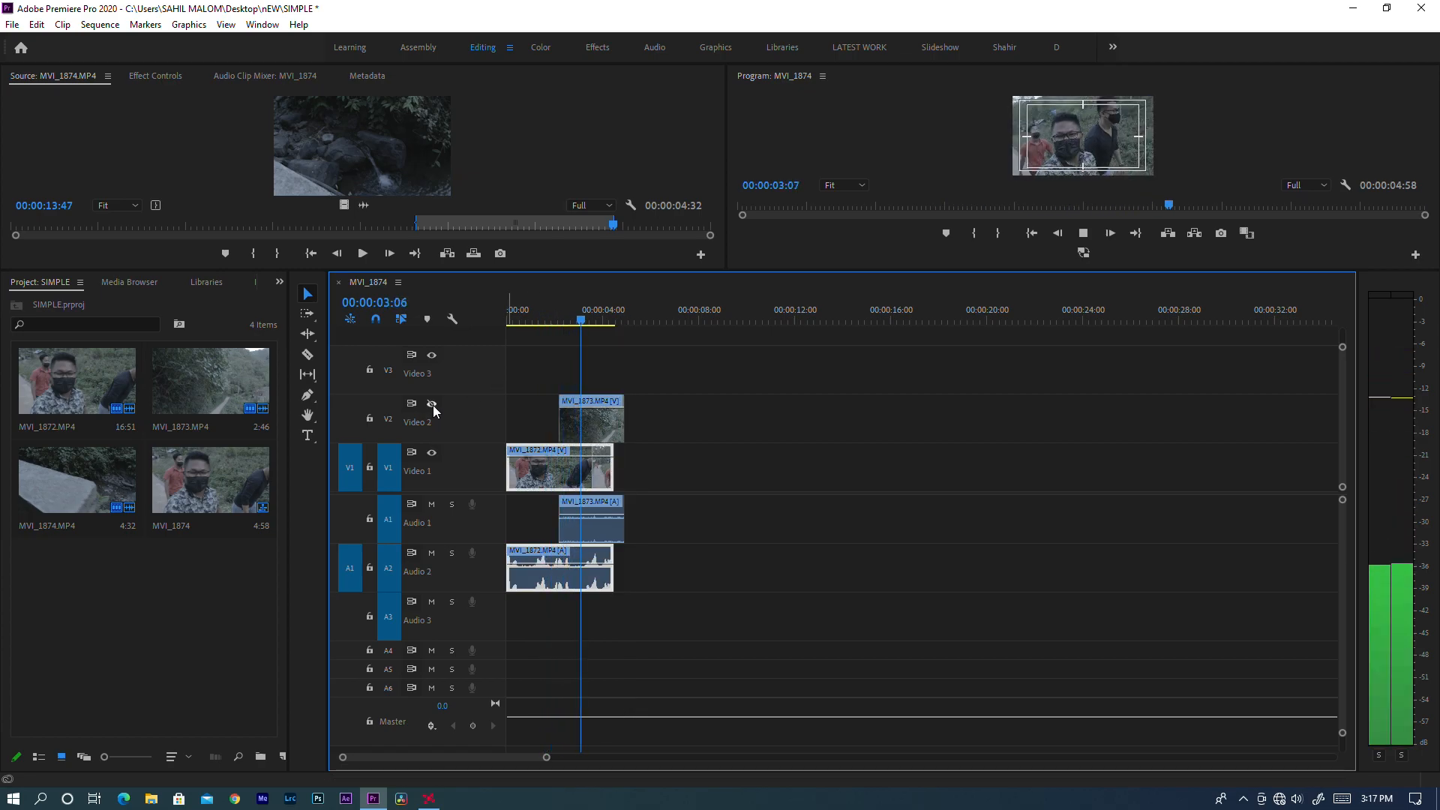
left_click_drag(755, 384, 505, 579)
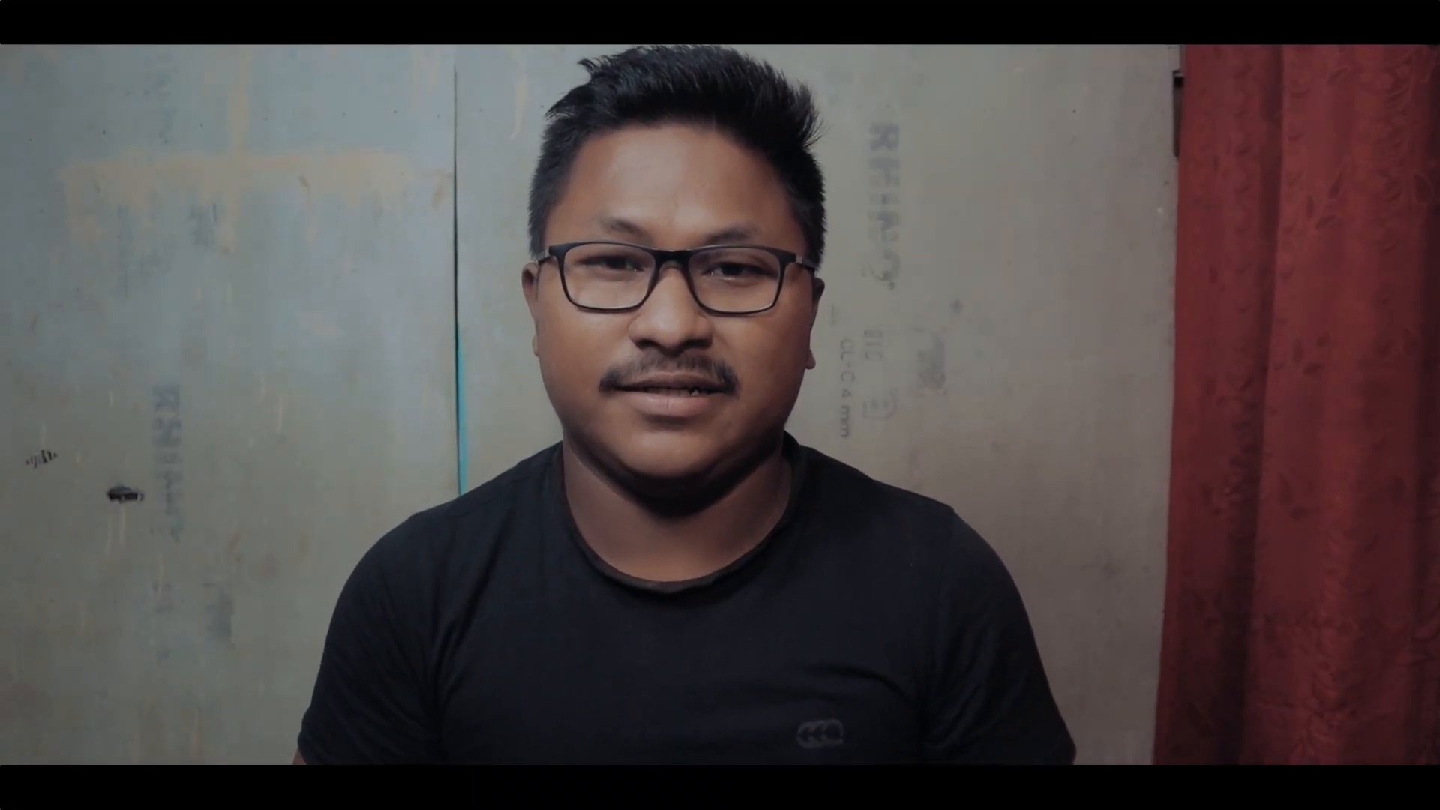